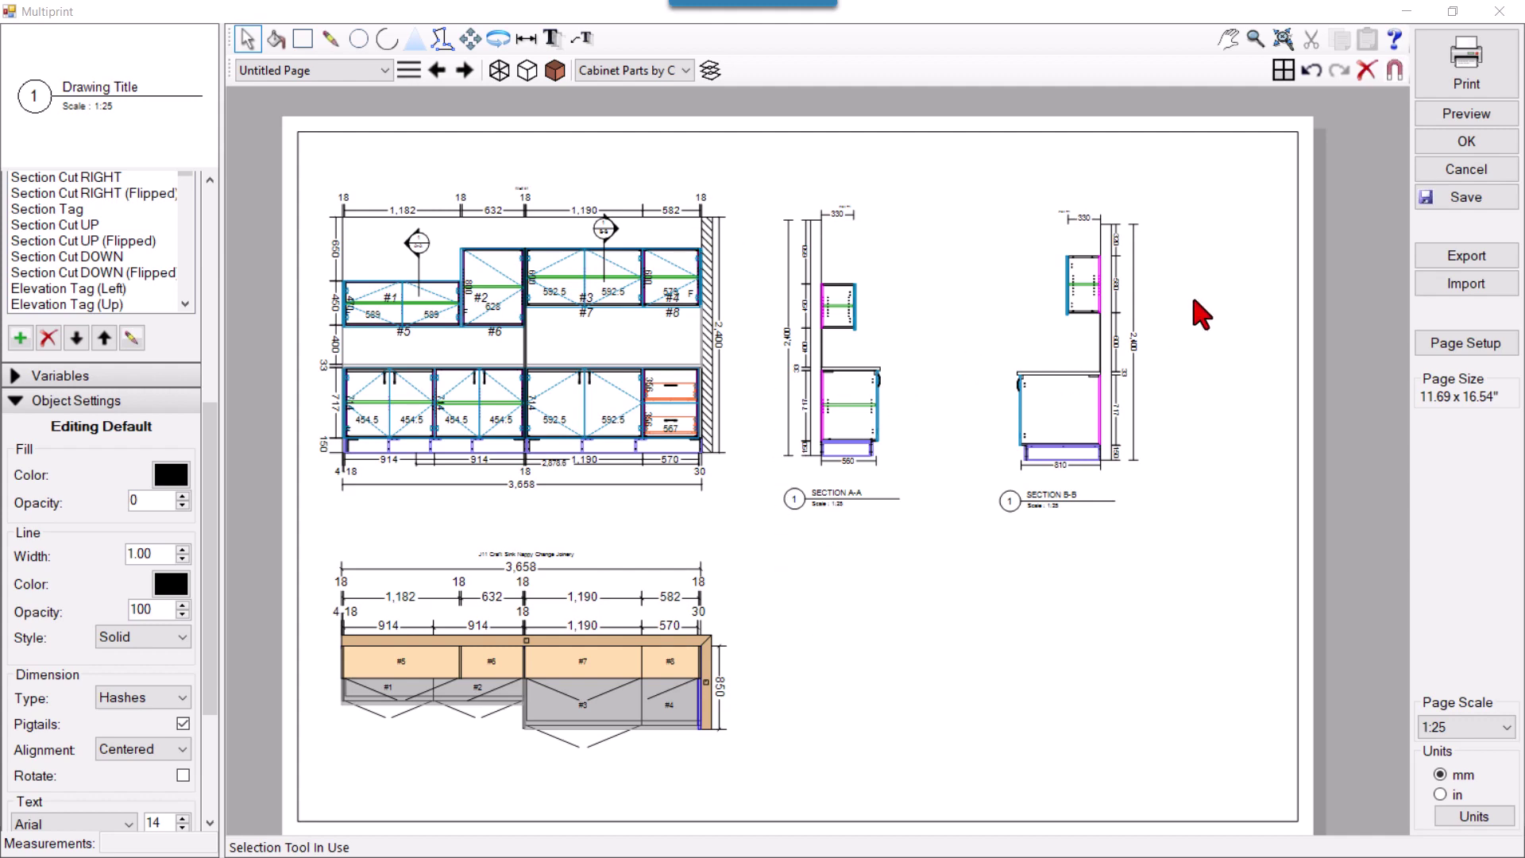
# - Zoom in on the example SECTION A-A and B-B views, then zoom back out
pyautogui.scroll(2, 1184, 306)
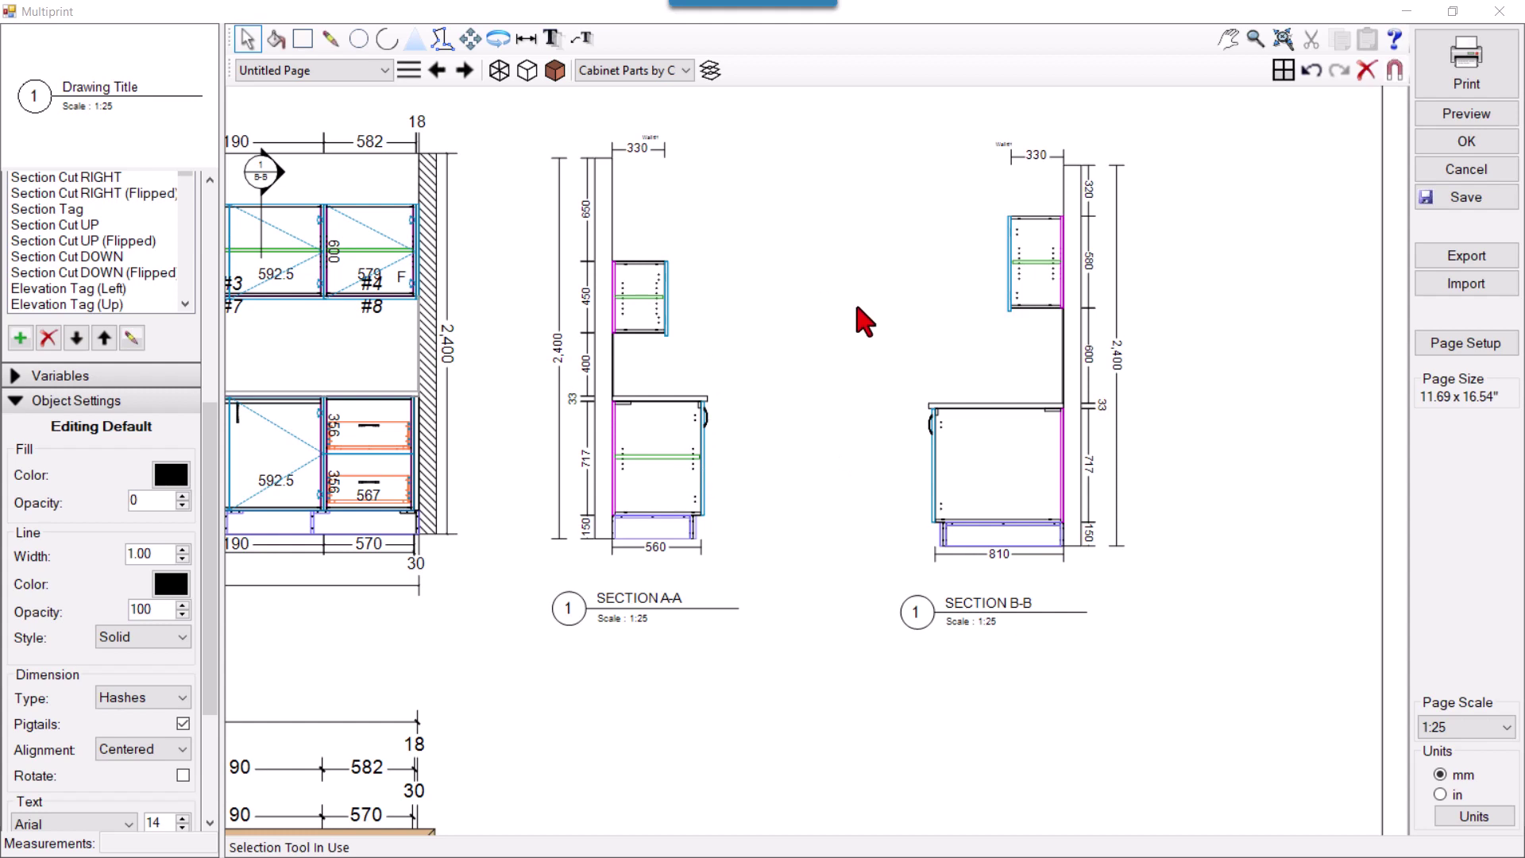
pyautogui.scroll(3, 855, 299)
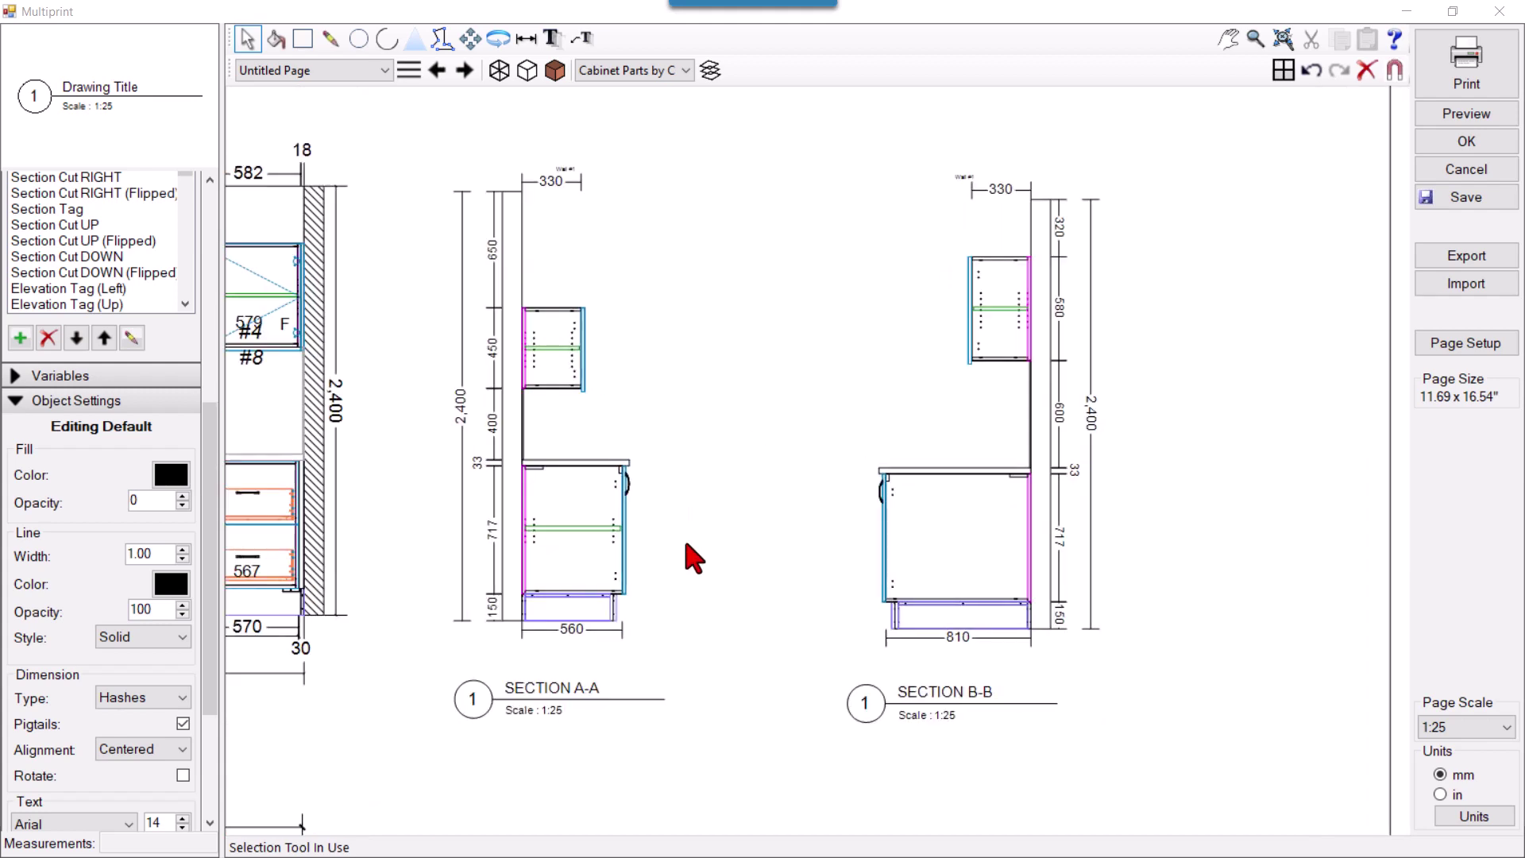
pyautogui.scroll(-4, 1089, 494)
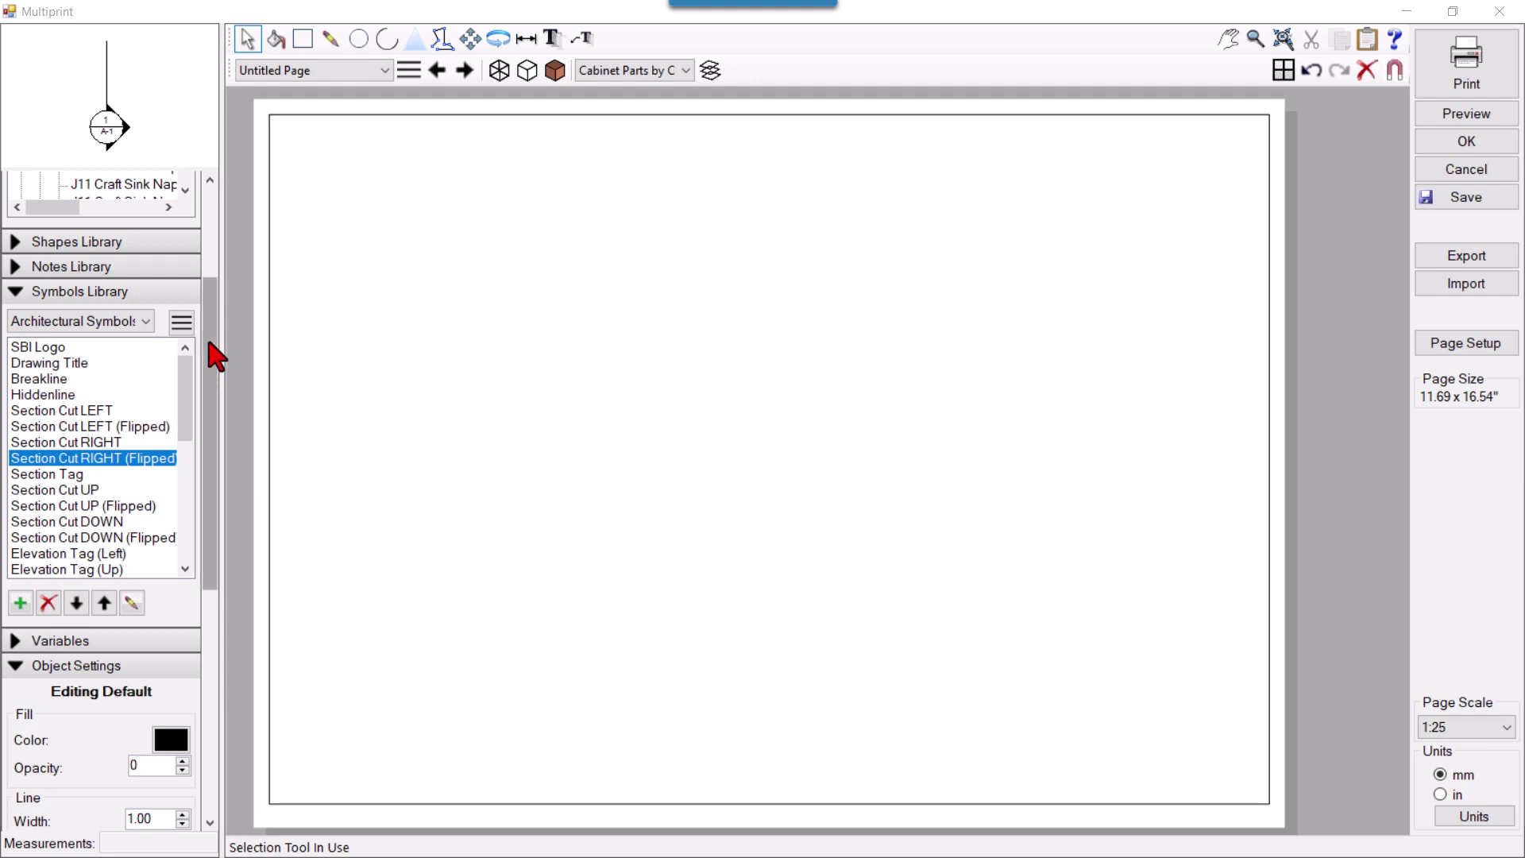
# - Place the J11 elevation on the page with its Left View and Right View beside it
pyautogui.moveTo(214, 356); pyautogui.dragTo(214, 228)
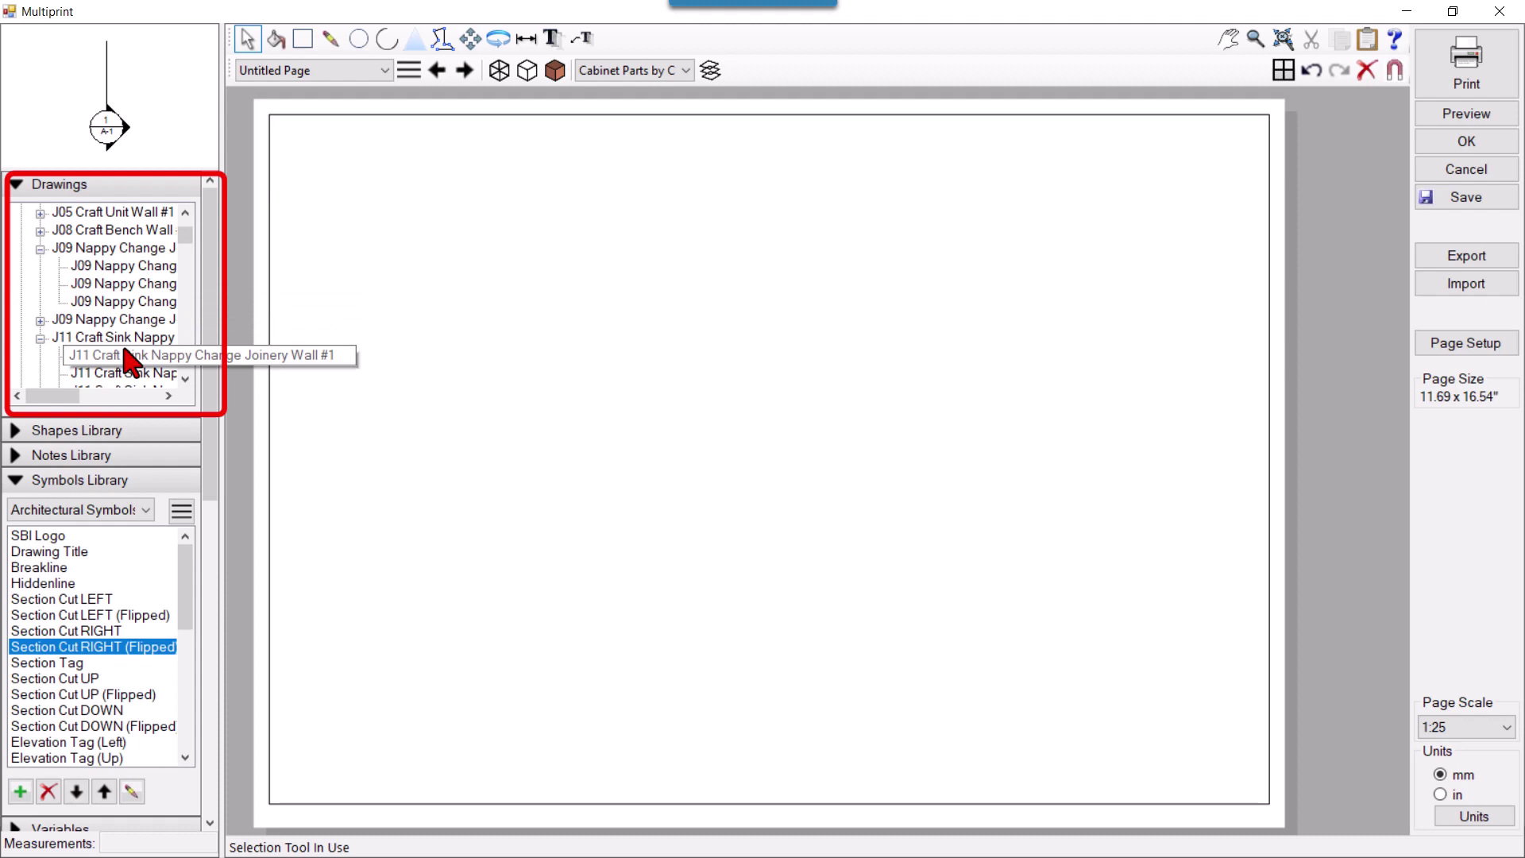
pyautogui.scroll(-1, 116, 352)
pyautogui.click(106, 311)
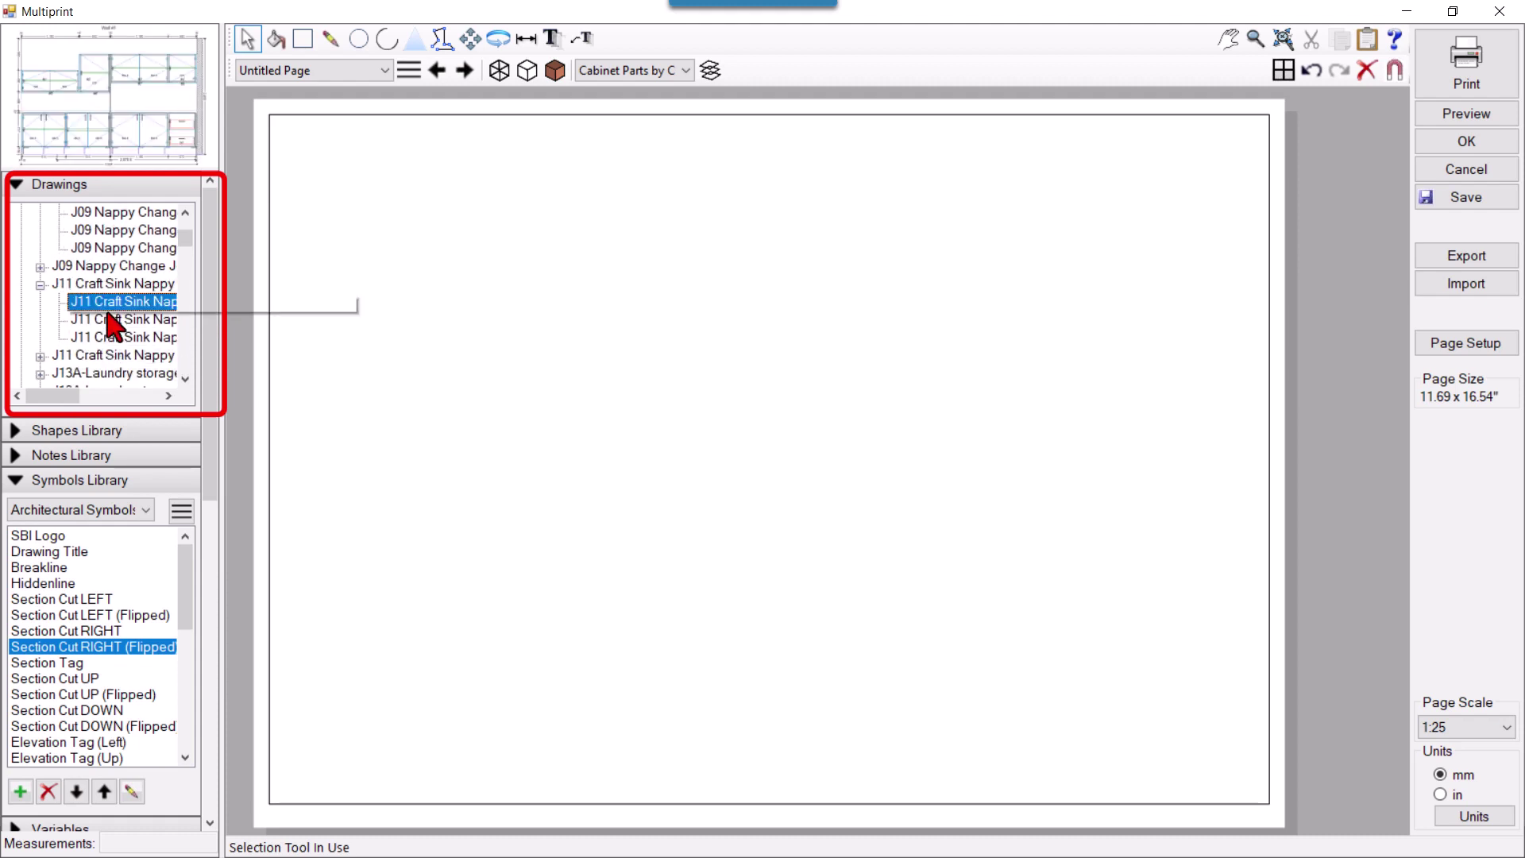
pyautogui.moveTo(105, 305)
pyautogui.mouseDown()
pyautogui.moveTo(474, 334)
pyautogui.moveTo(499, 317)
pyautogui.mouseUp()
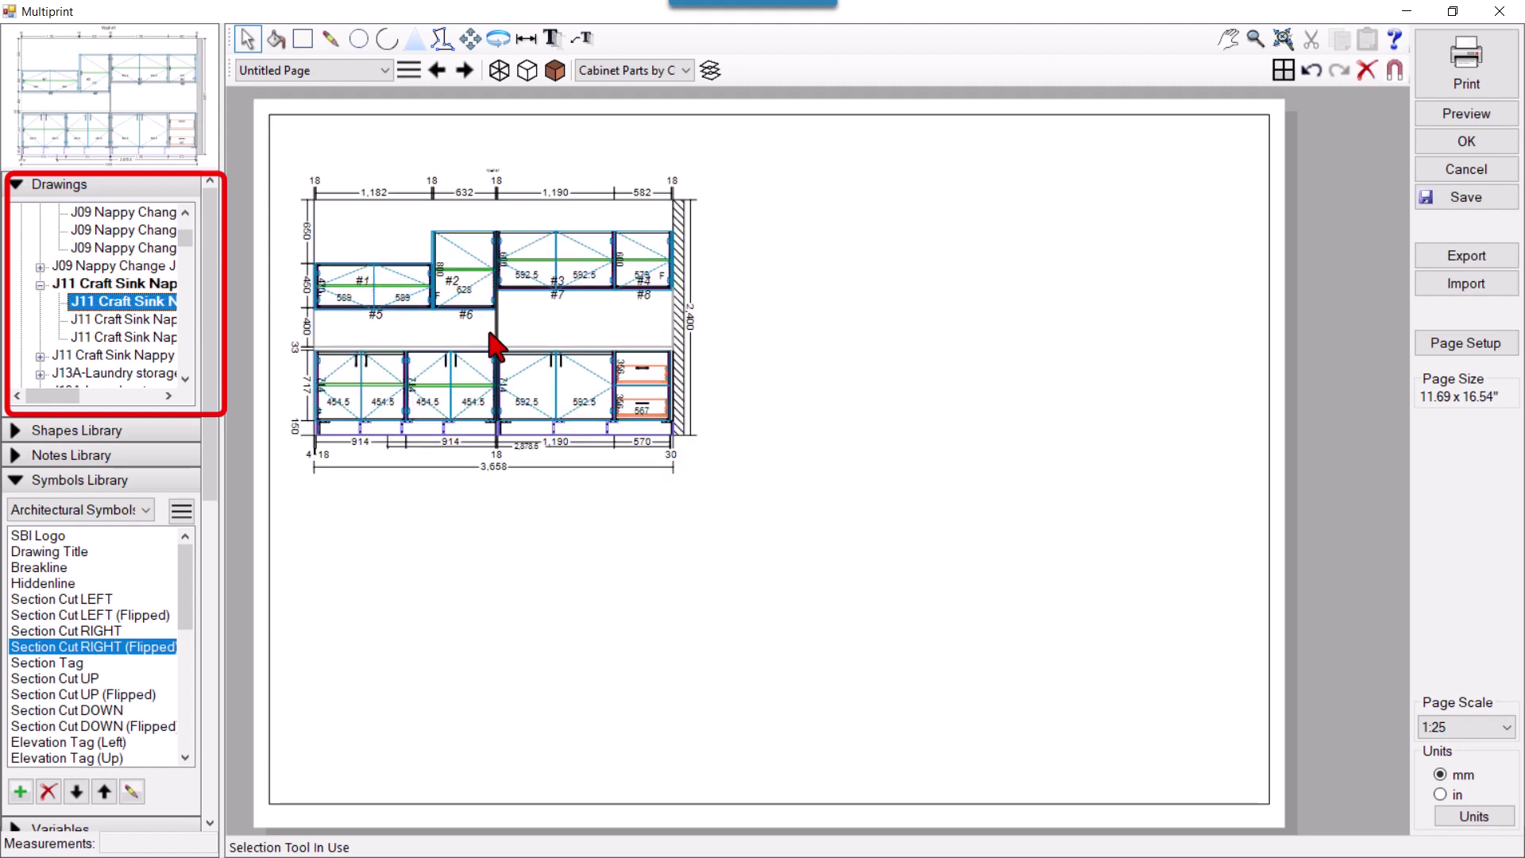
pyautogui.click(104, 324)
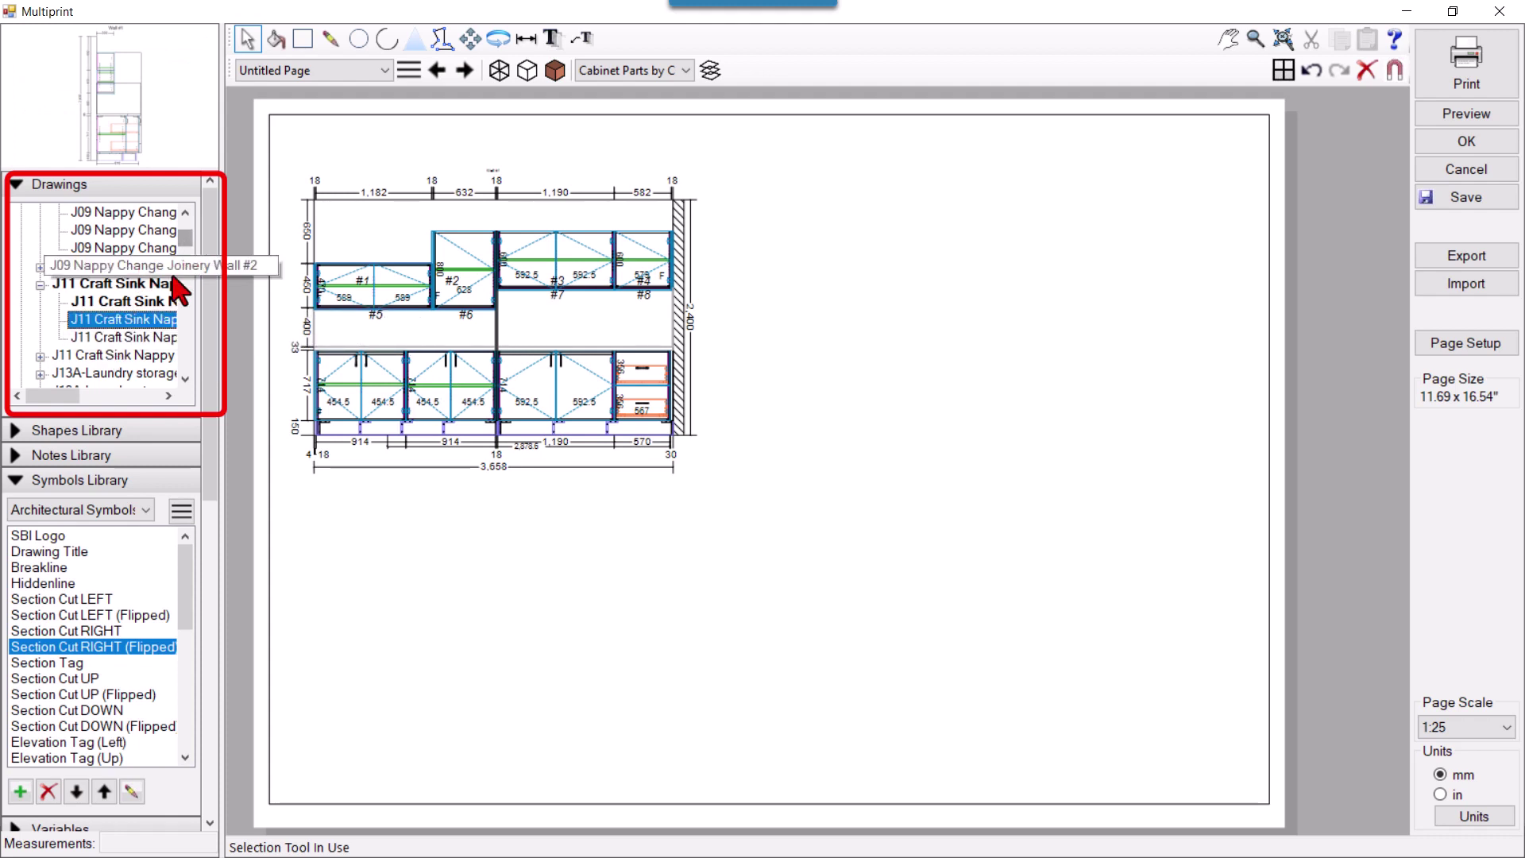
pyautogui.moveTo(134, 326)
pyautogui.mouseDown()
pyautogui.moveTo(920, 340)
pyautogui.moveTo(837, 341)
pyautogui.moveTo(832, 323)
pyautogui.mouseUp()
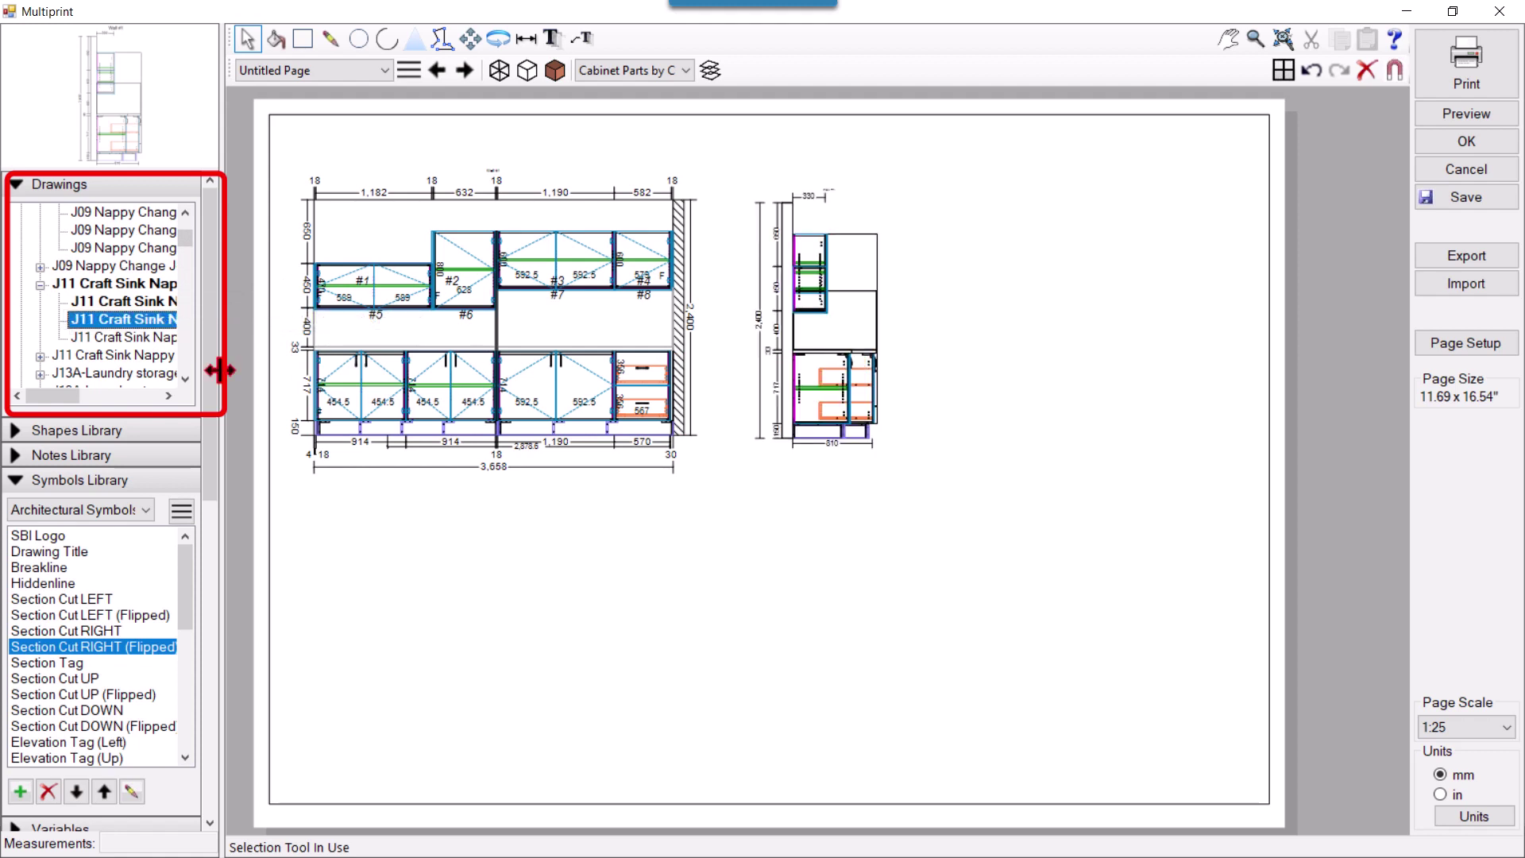
pyautogui.moveTo(119, 337)
pyautogui.mouseDown()
pyautogui.moveTo(116, 386)
pyautogui.moveTo(1044, 339)
pyautogui.mouseUp()
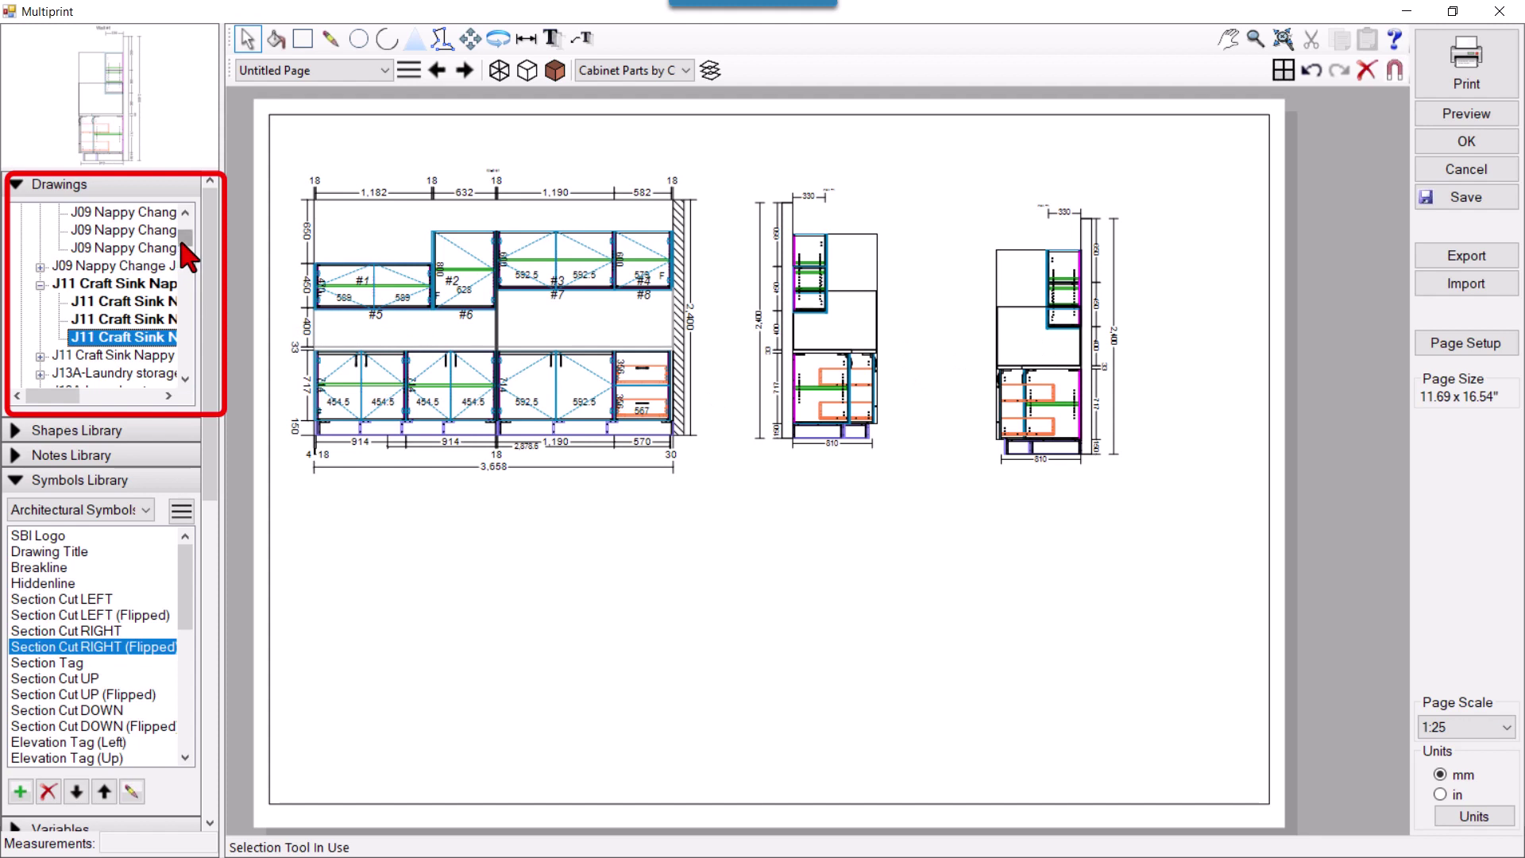
# - Place the J11 plan drawing below the elevation
pyautogui.moveTo(191, 247); pyautogui.dragTo(195, 227)
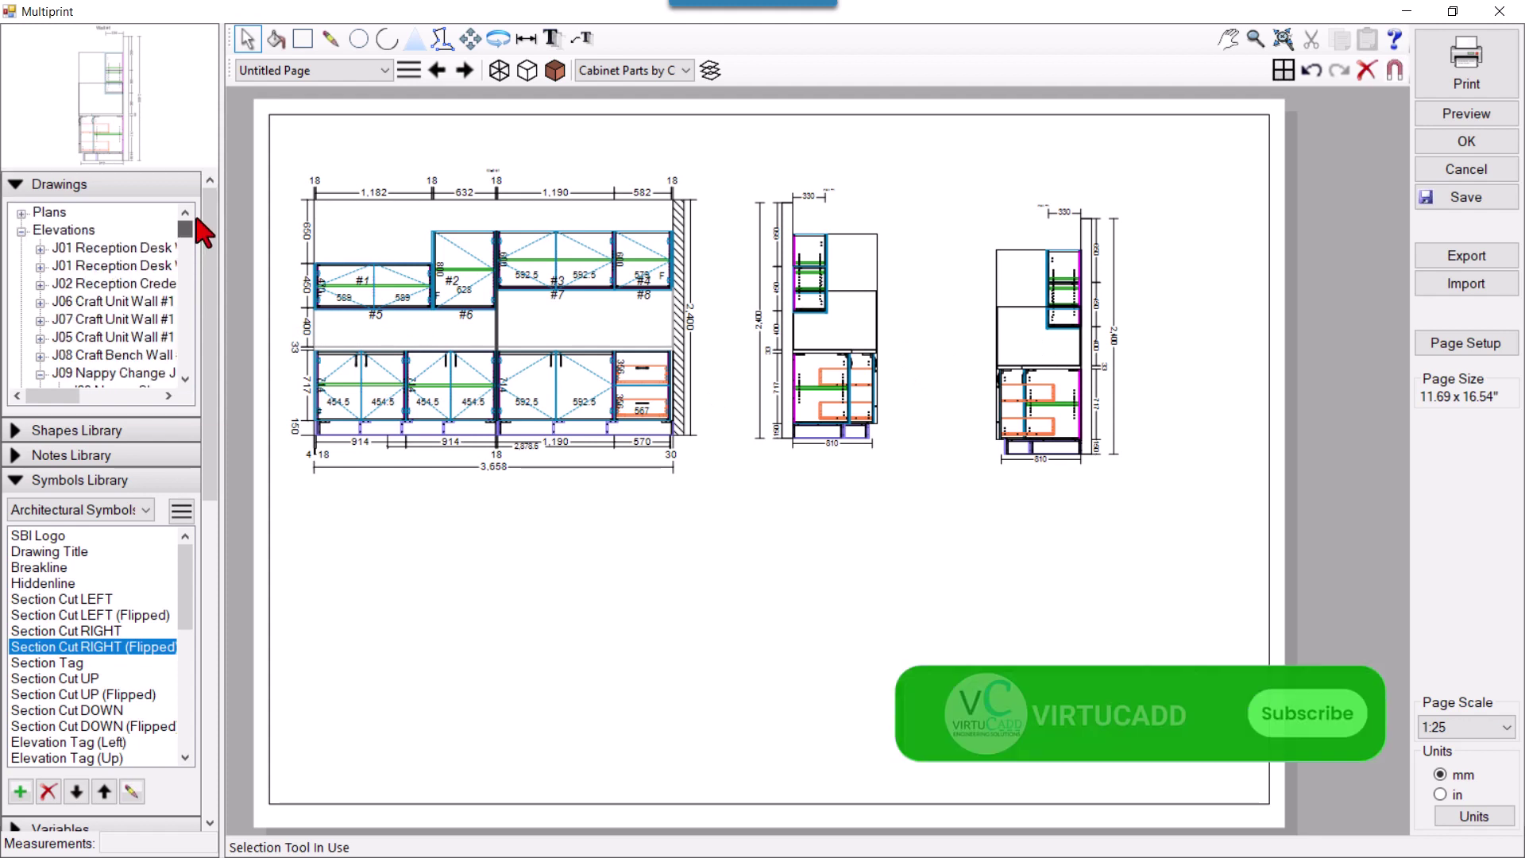
pyautogui.click(40, 230)
pyautogui.scroll(-2, 73, 343)
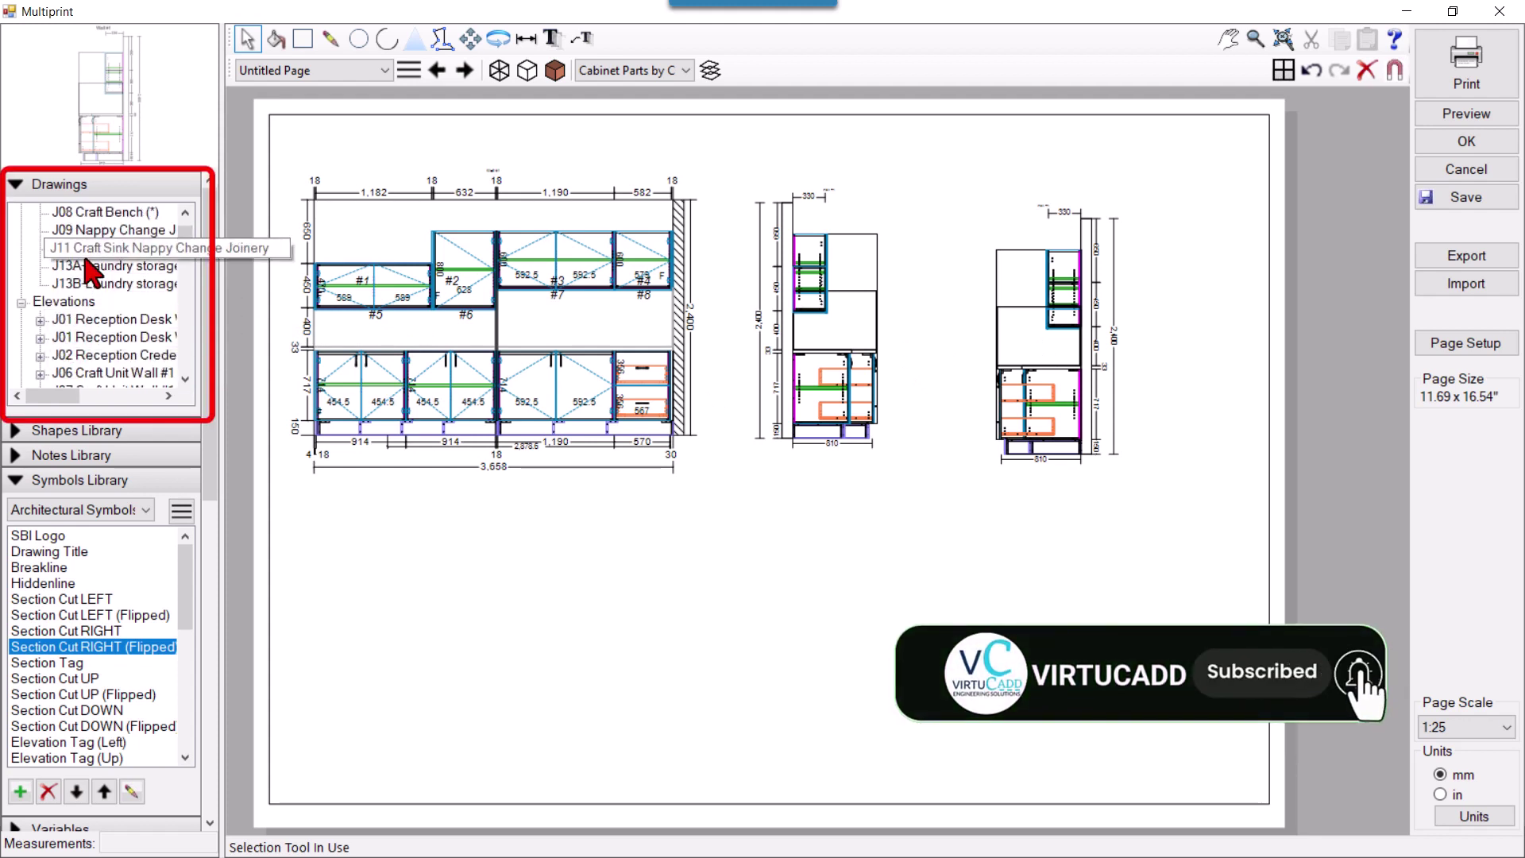
pyautogui.click(91, 248)
pyautogui.moveTo(131, 101); pyautogui.dragTo(493, 645)
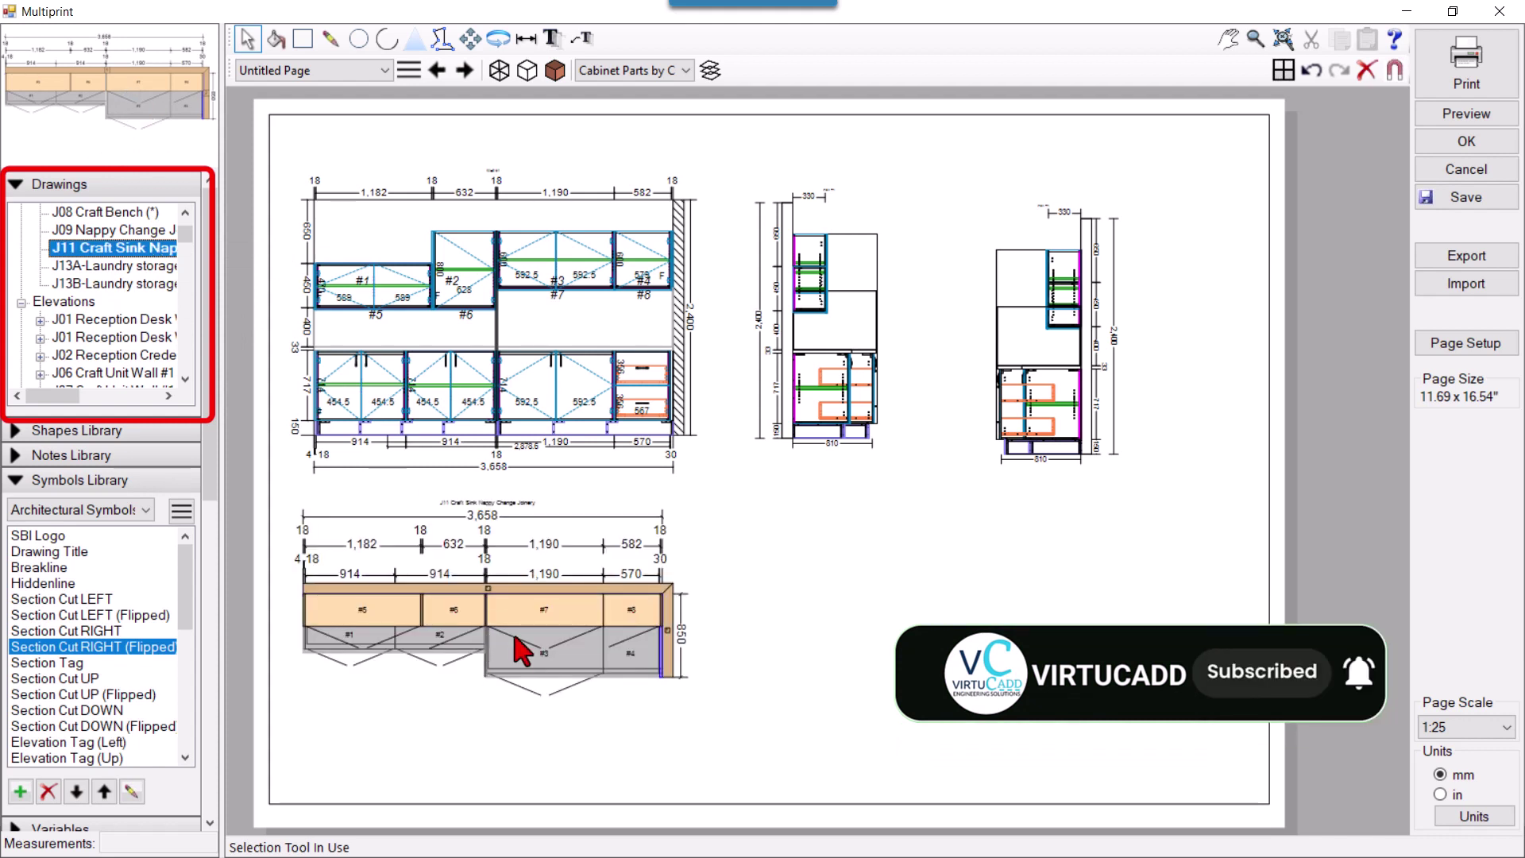
# - Nudge the J11 plan slightly down and right with the Move tool
pyautogui.click(469, 38)
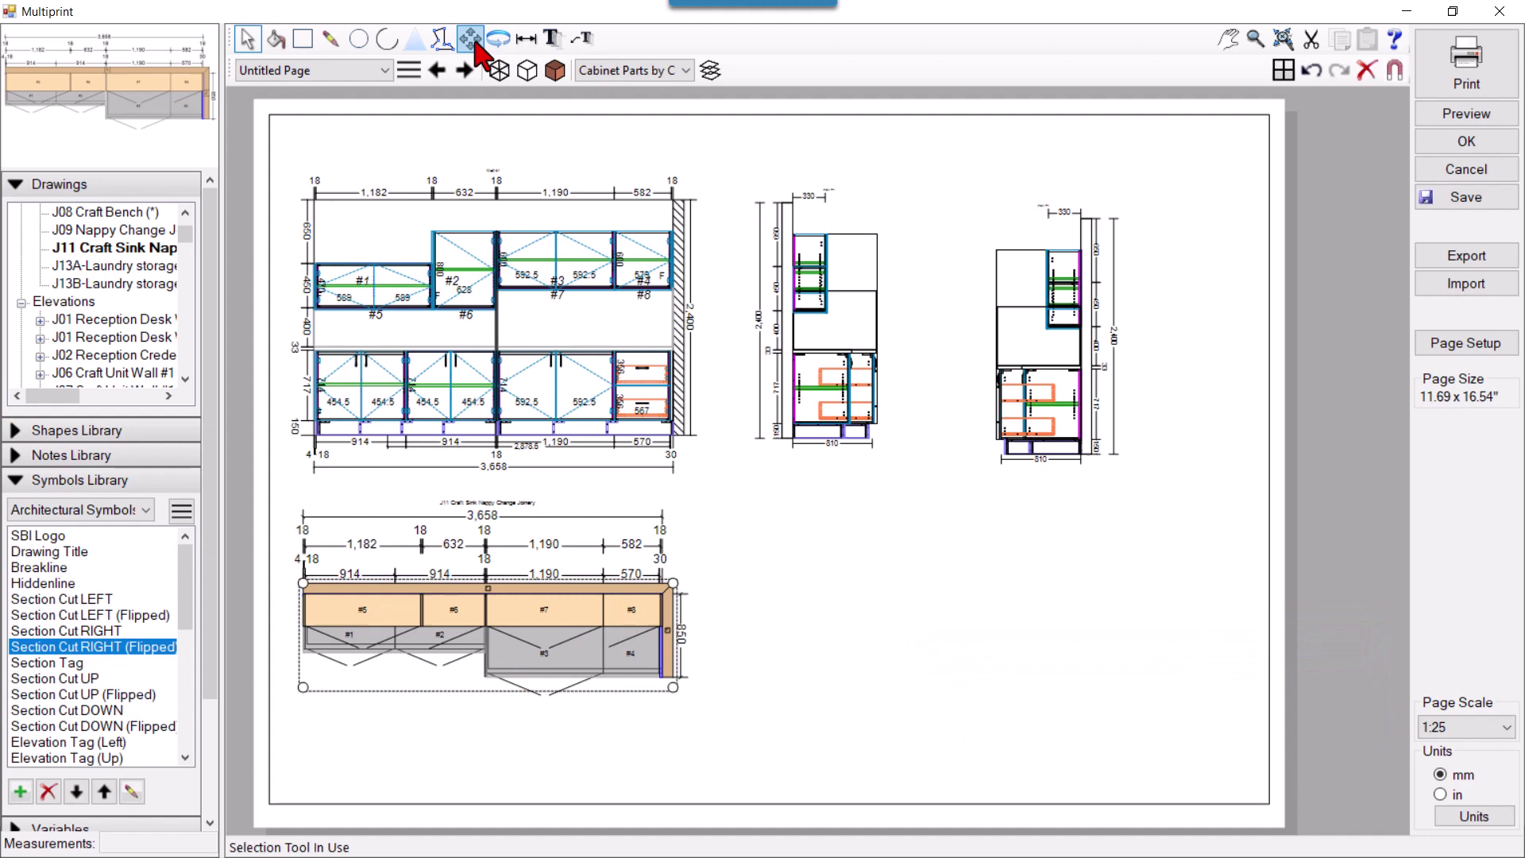
pyautogui.moveTo(761, 550); pyautogui.dragTo(771, 564)
pyautogui.click(248, 38)
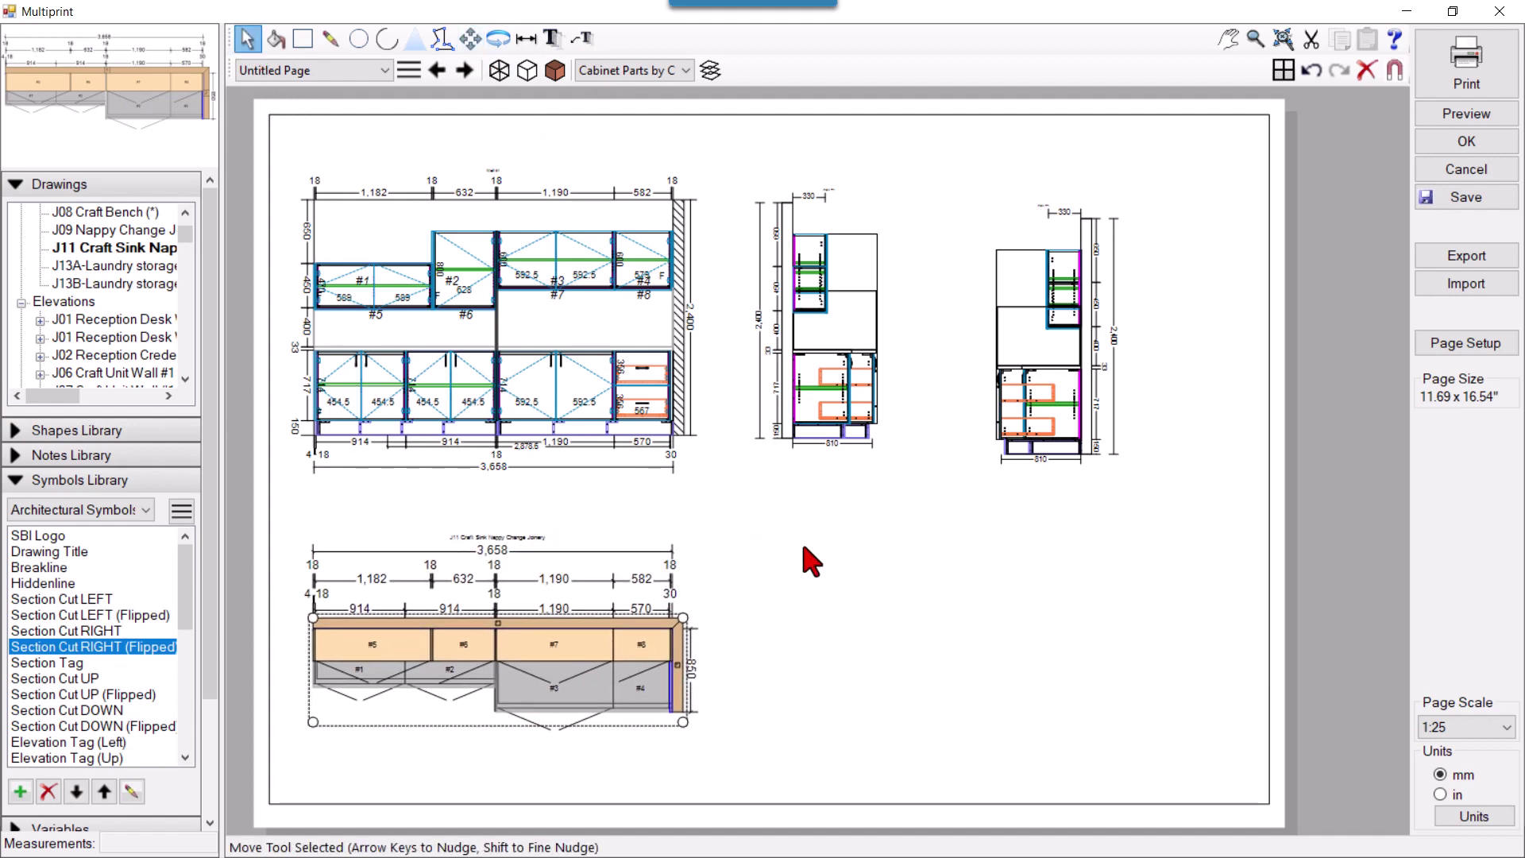
pyautogui.click(575, 449)
pyautogui.scroll(2, 362, 208)
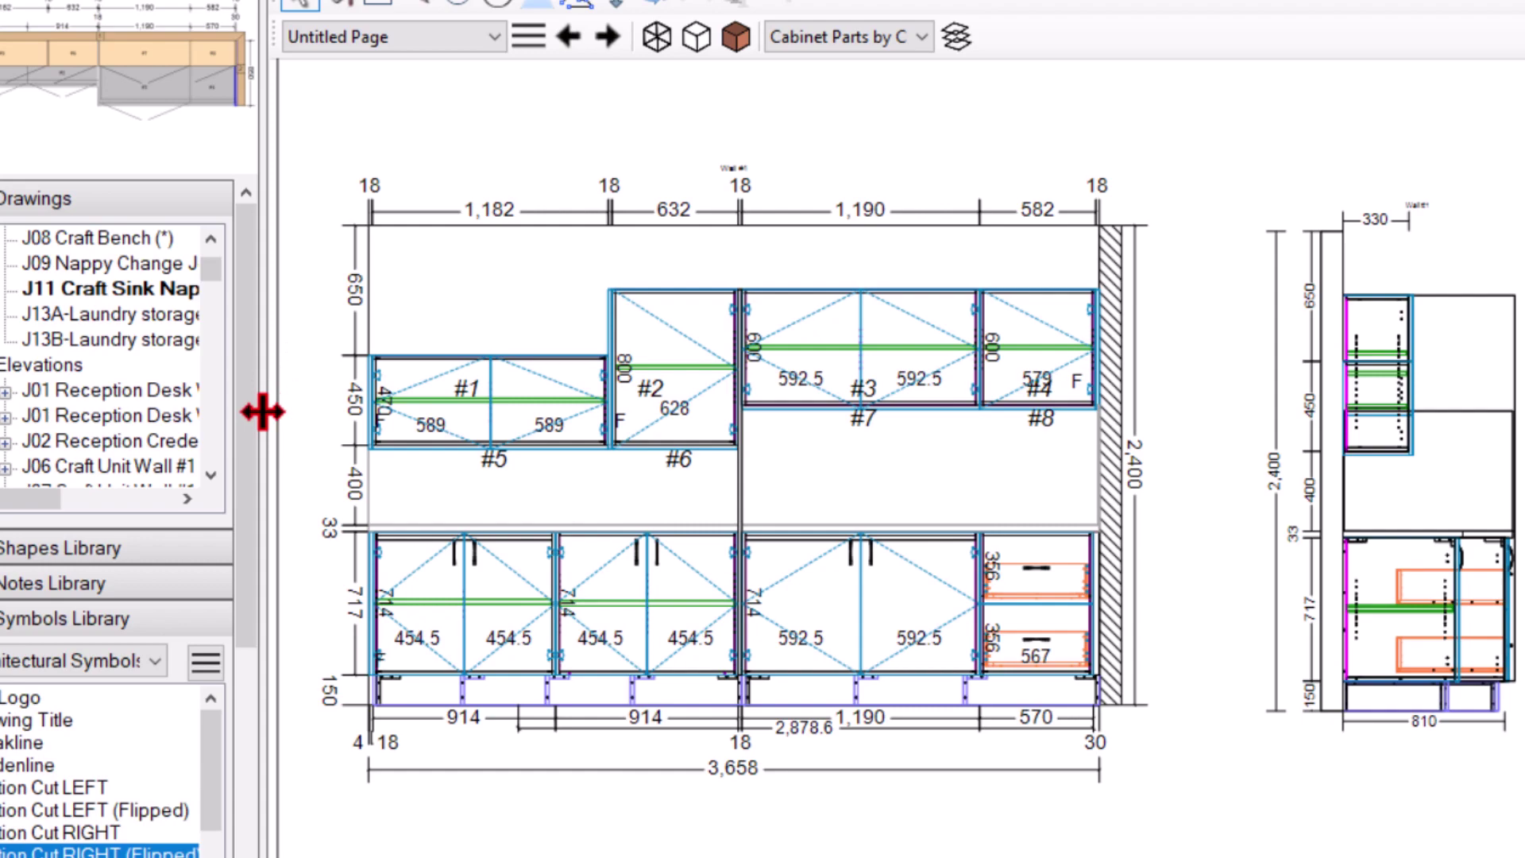
# - Drop Section Cut symbols from Architectural Symbols above cabinets #1 and #3
pyautogui.scroll(-5, 255, 445)
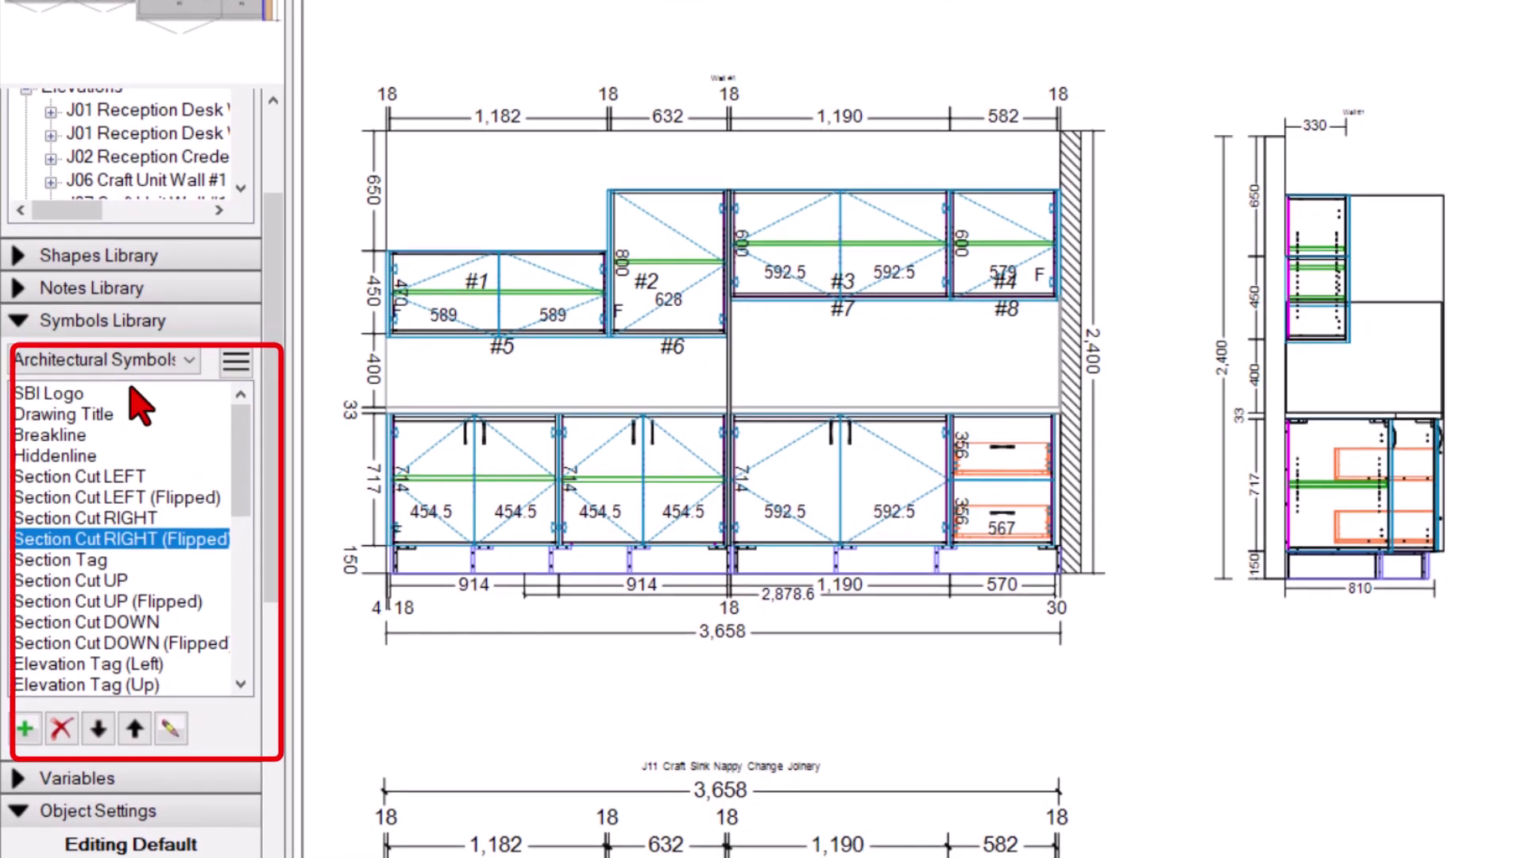
pyautogui.click(188, 356)
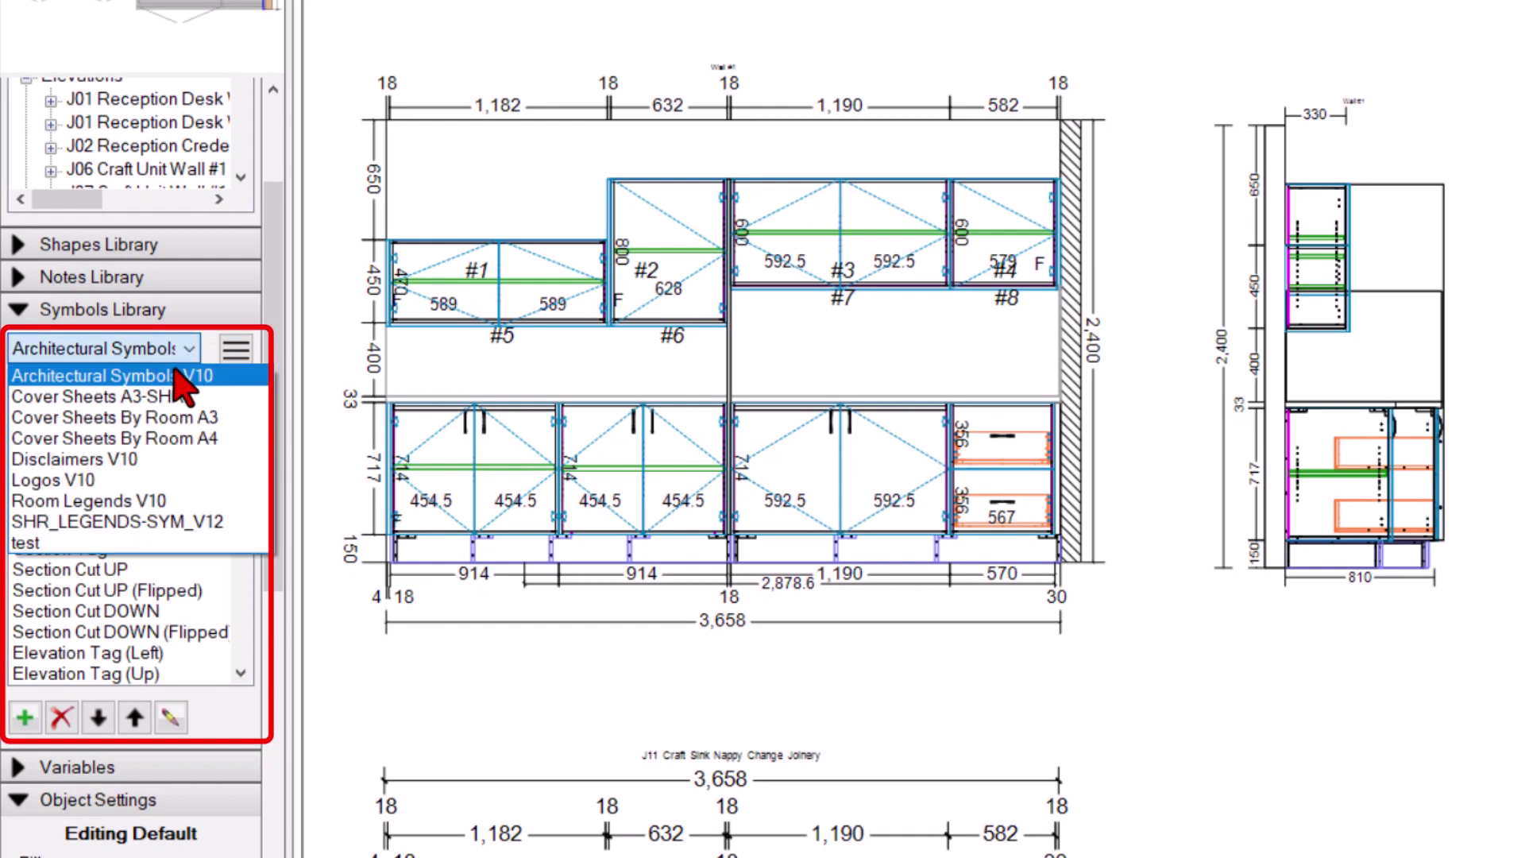
pyautogui.click(162, 376)
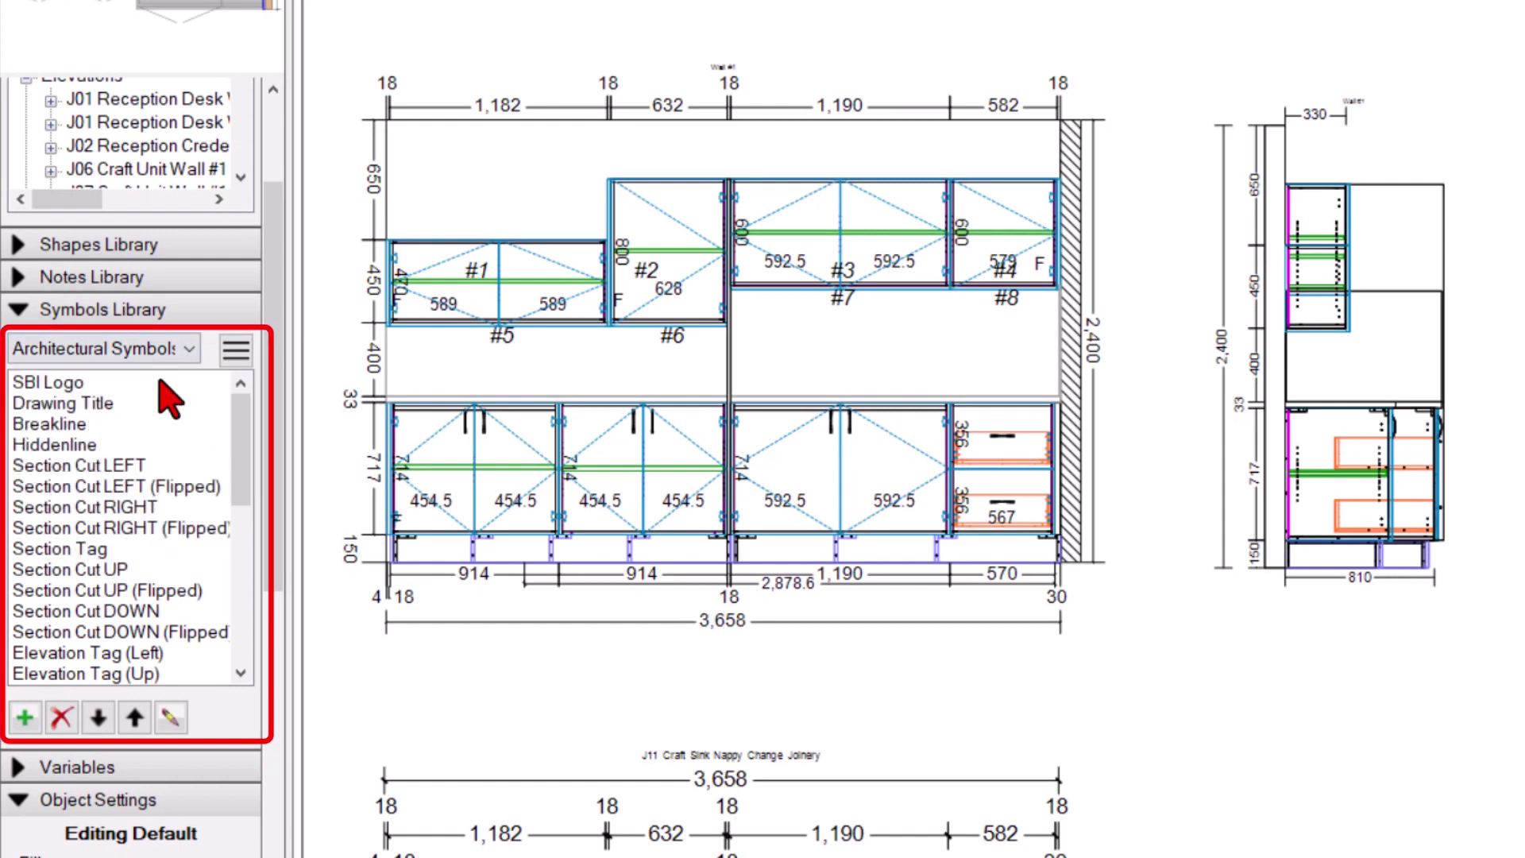
pyautogui.click(84, 467)
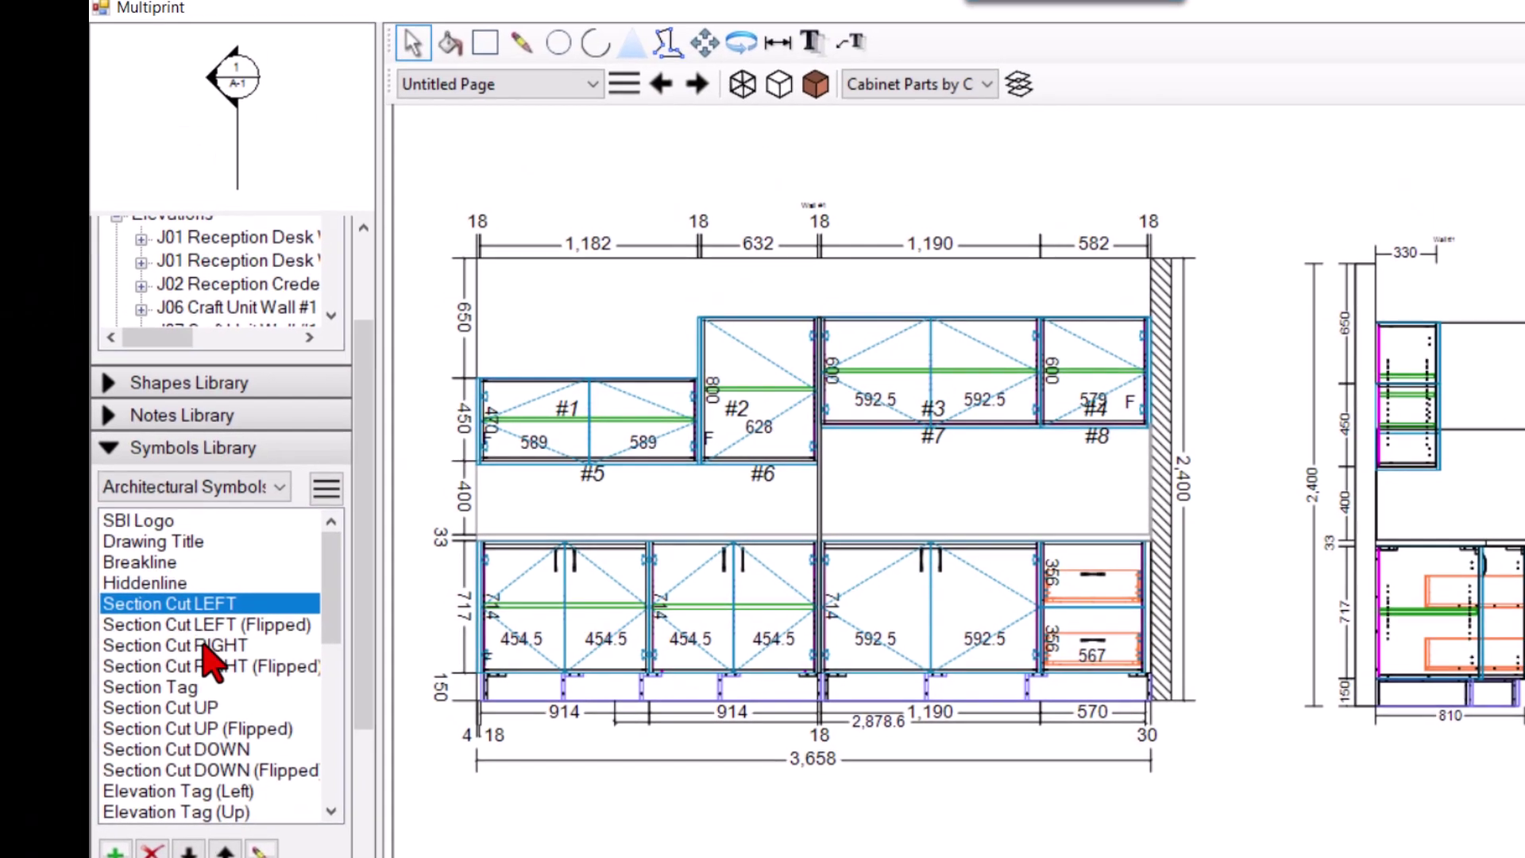
pyautogui.click(89, 507)
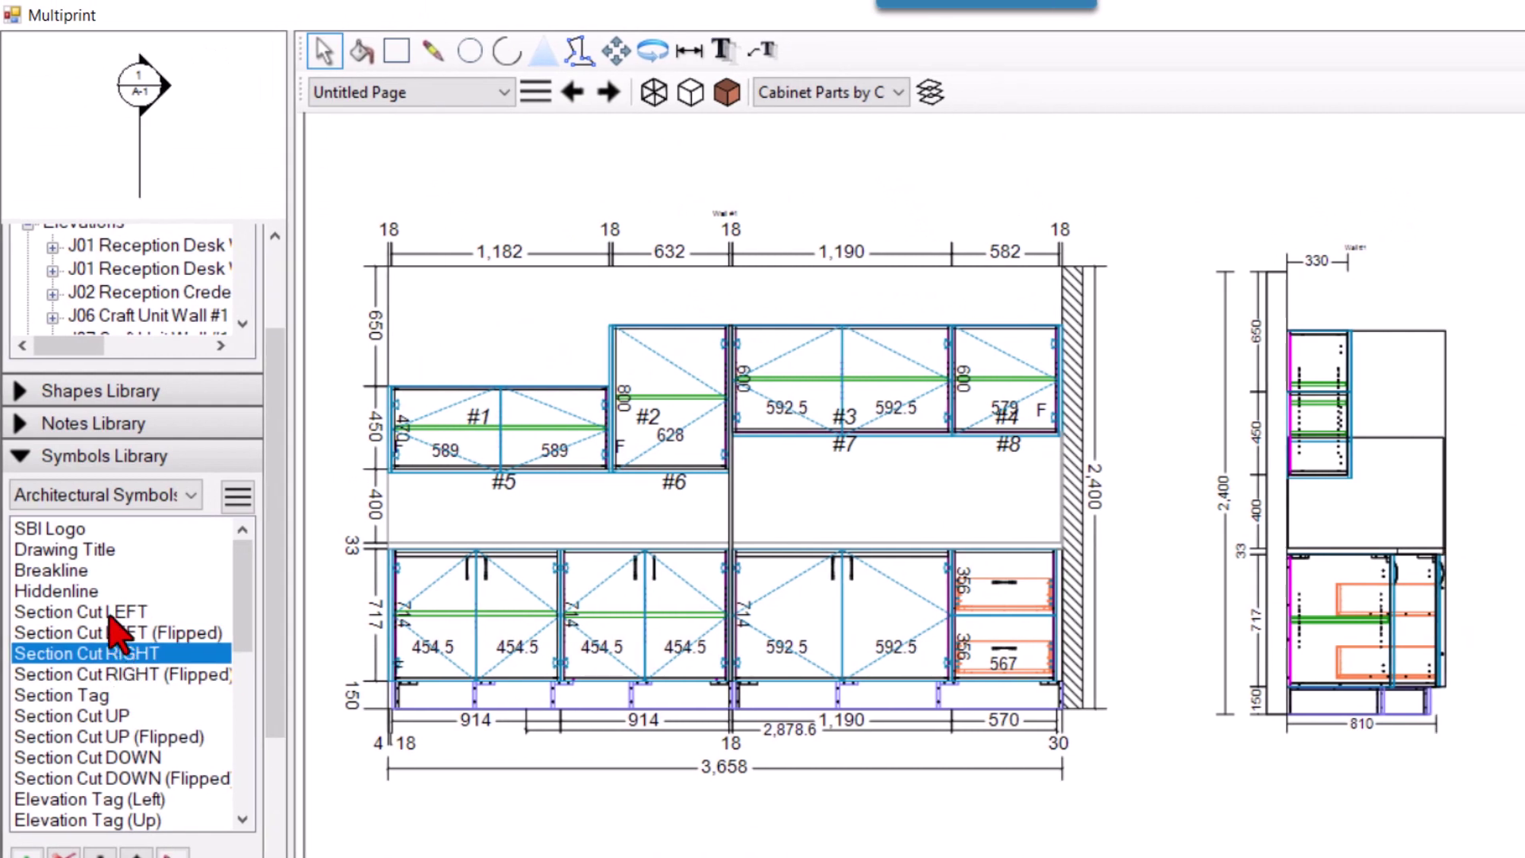
pyautogui.moveTo(111, 614)
pyautogui.mouseDown()
pyautogui.moveTo(194, 601)
pyautogui.moveTo(547, 340)
pyautogui.moveTo(530, 335)
pyautogui.mouseUp()
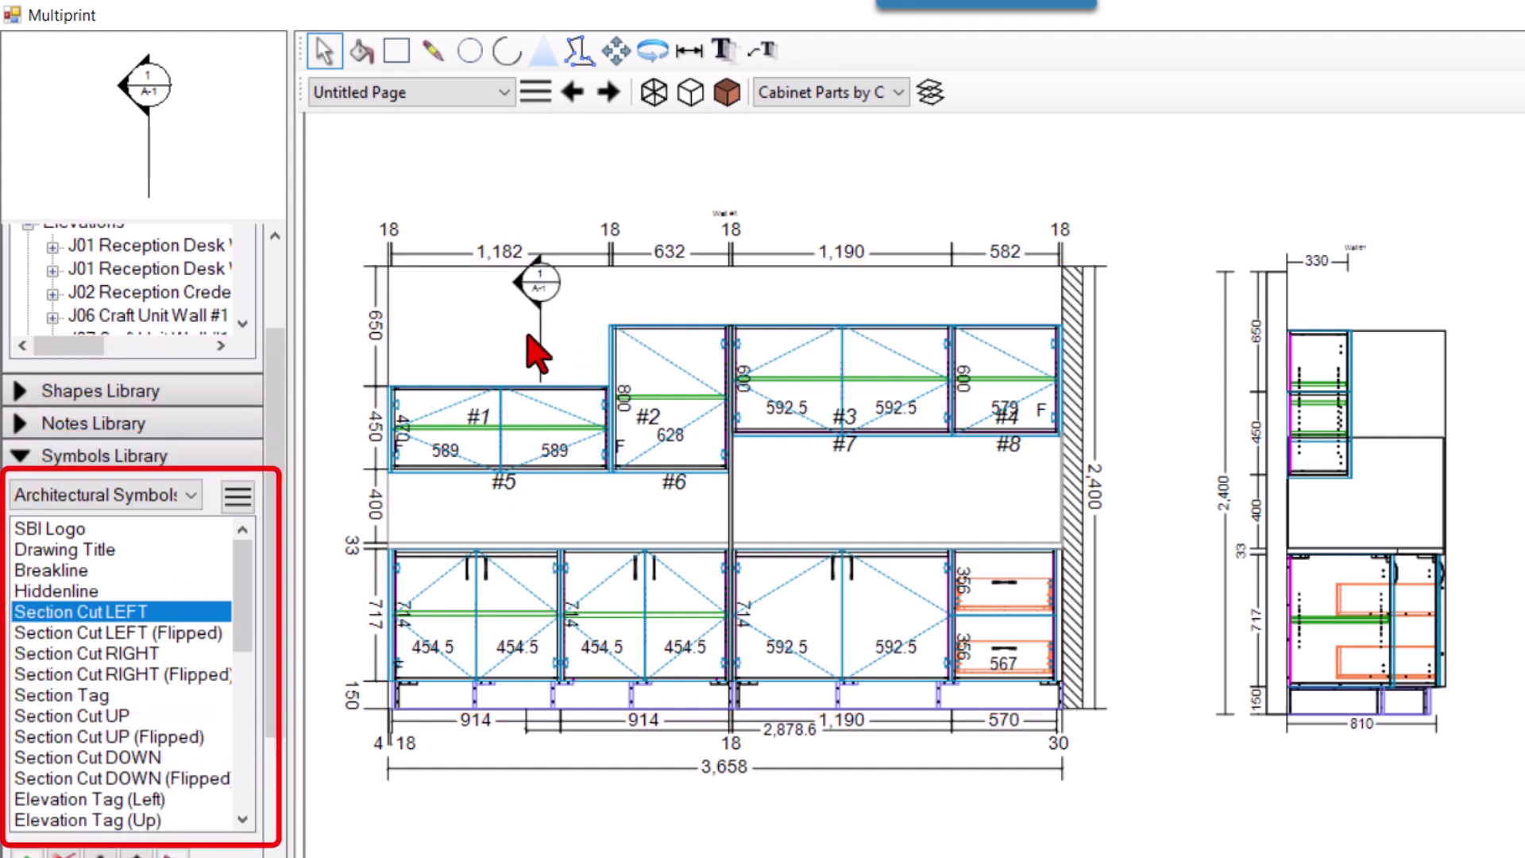
pyautogui.moveTo(101, 652)
pyautogui.mouseDown()
pyautogui.moveTo(732, 408)
pyautogui.moveTo(892, 306)
pyautogui.mouseUp()
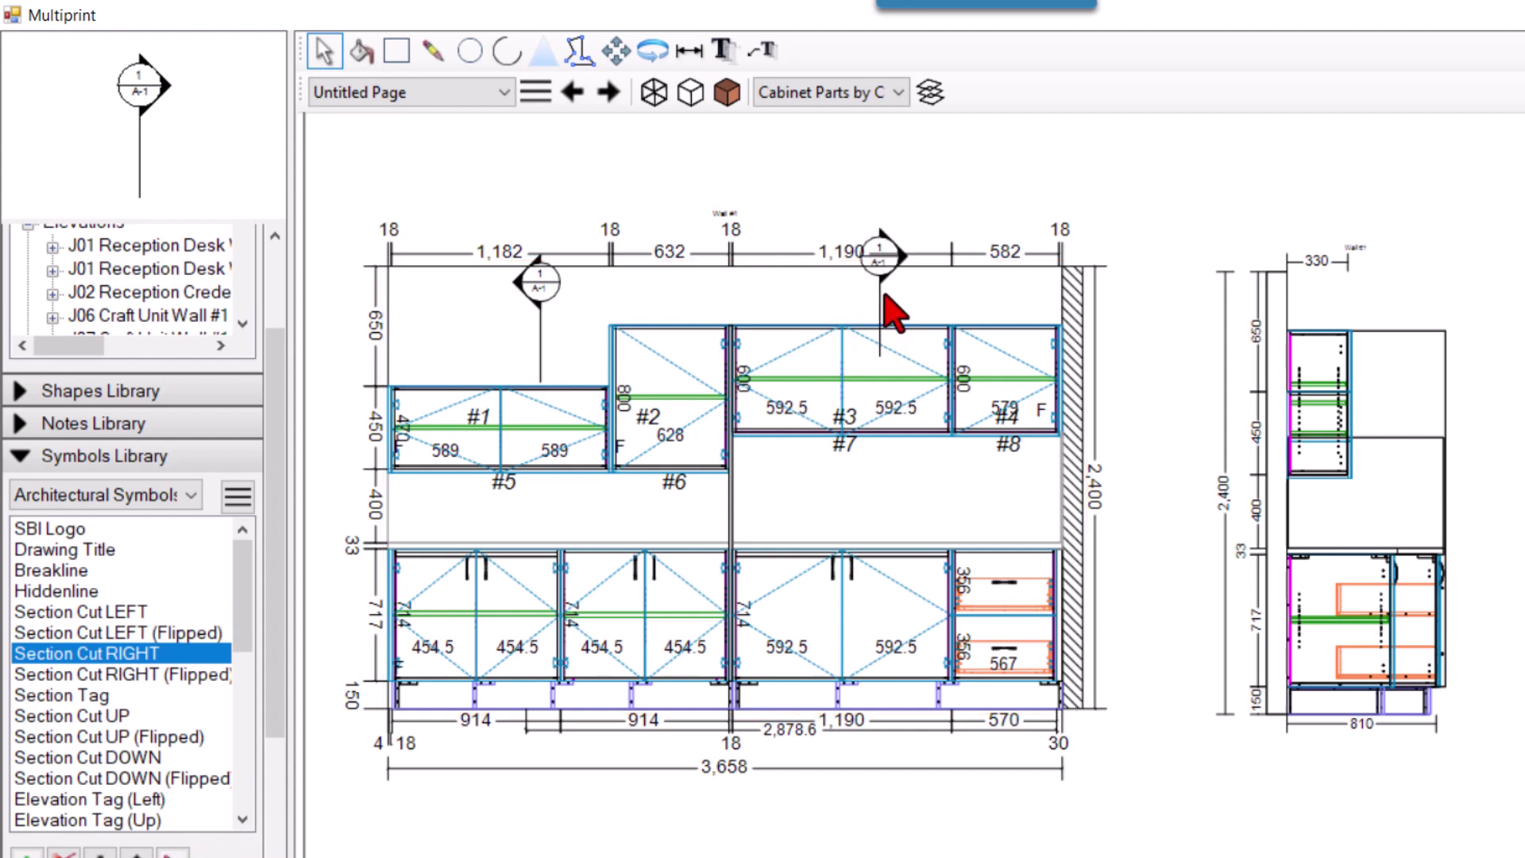
# - Lower the right section-cut symbol onto cabinet #3
pyautogui.scroll(2, 888, 286)
pyautogui.click(879, 239)
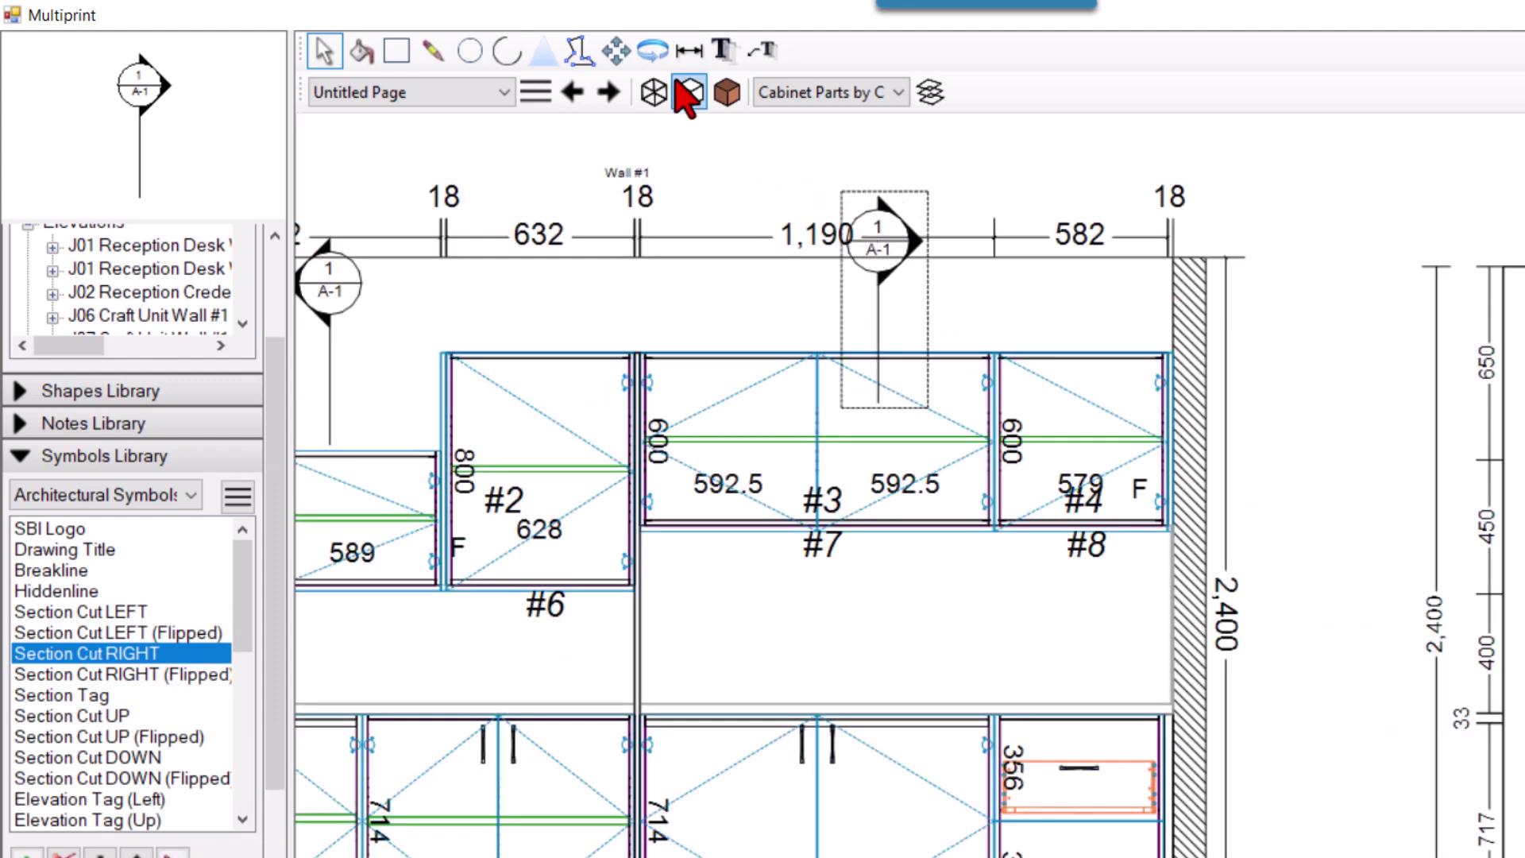
pyautogui.click(628, 55)
pyautogui.moveTo(916, 313); pyautogui.dragTo(914, 372)
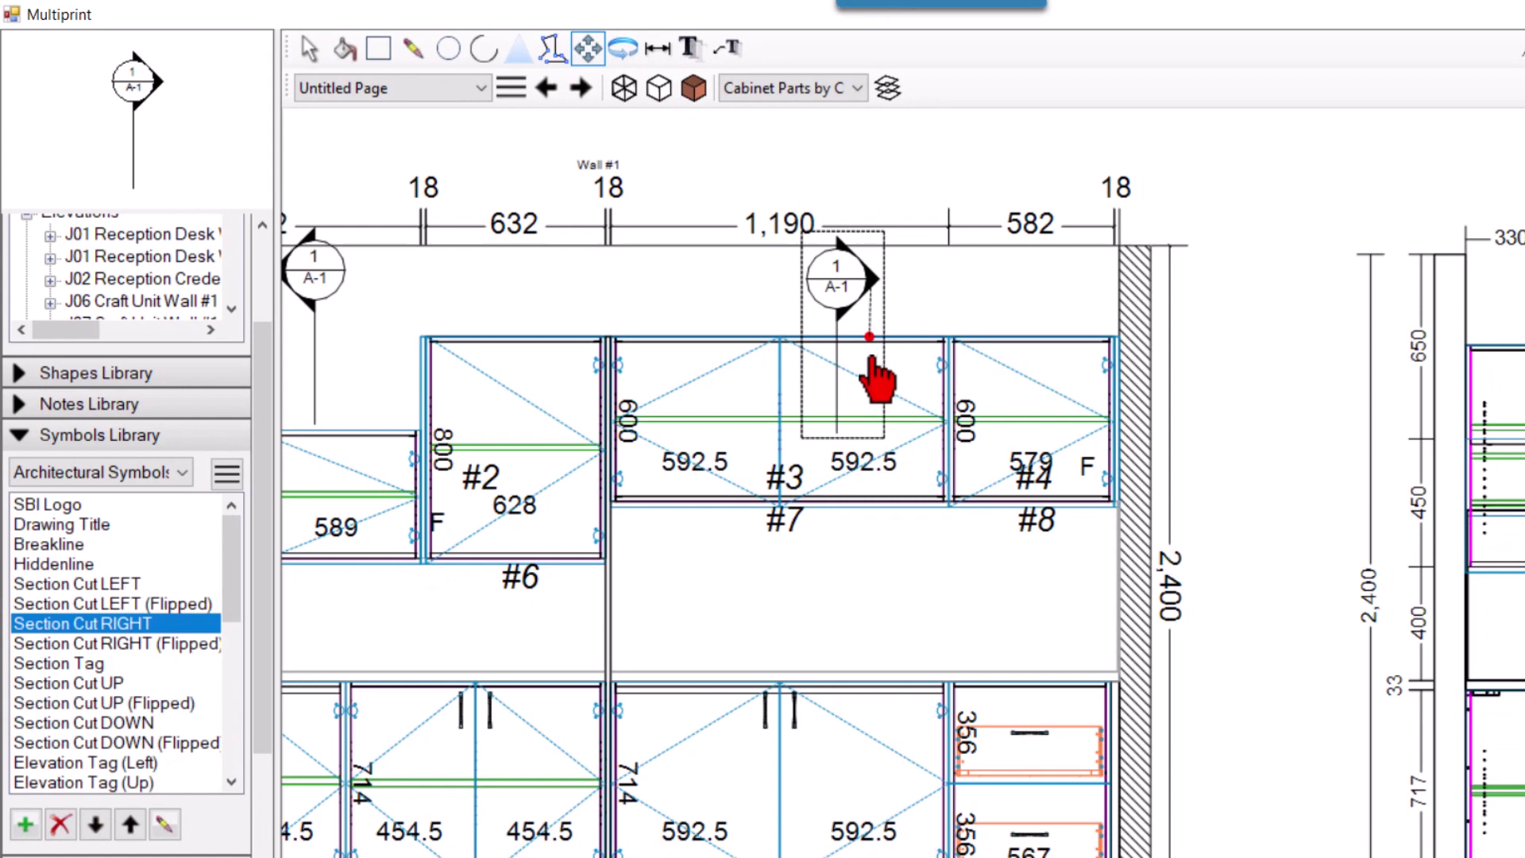
pyautogui.click(309, 49)
# - Lower the left section-cut symbol so its line reaches into cabinet #1
pyautogui.scroll(-2, 747, 389)
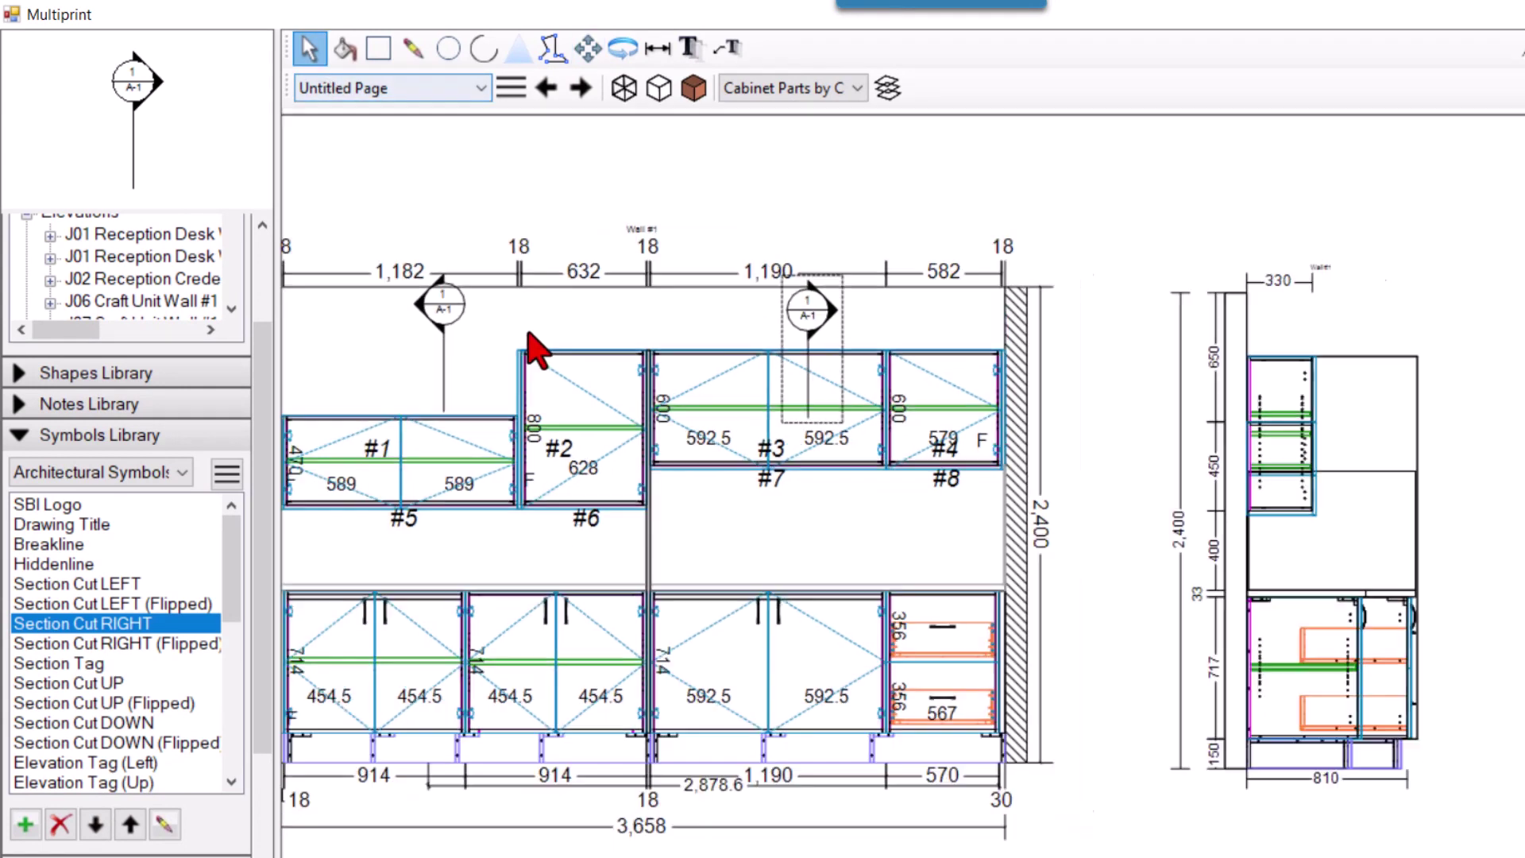
pyautogui.scroll(2, 402, 346)
pyautogui.click(470, 330)
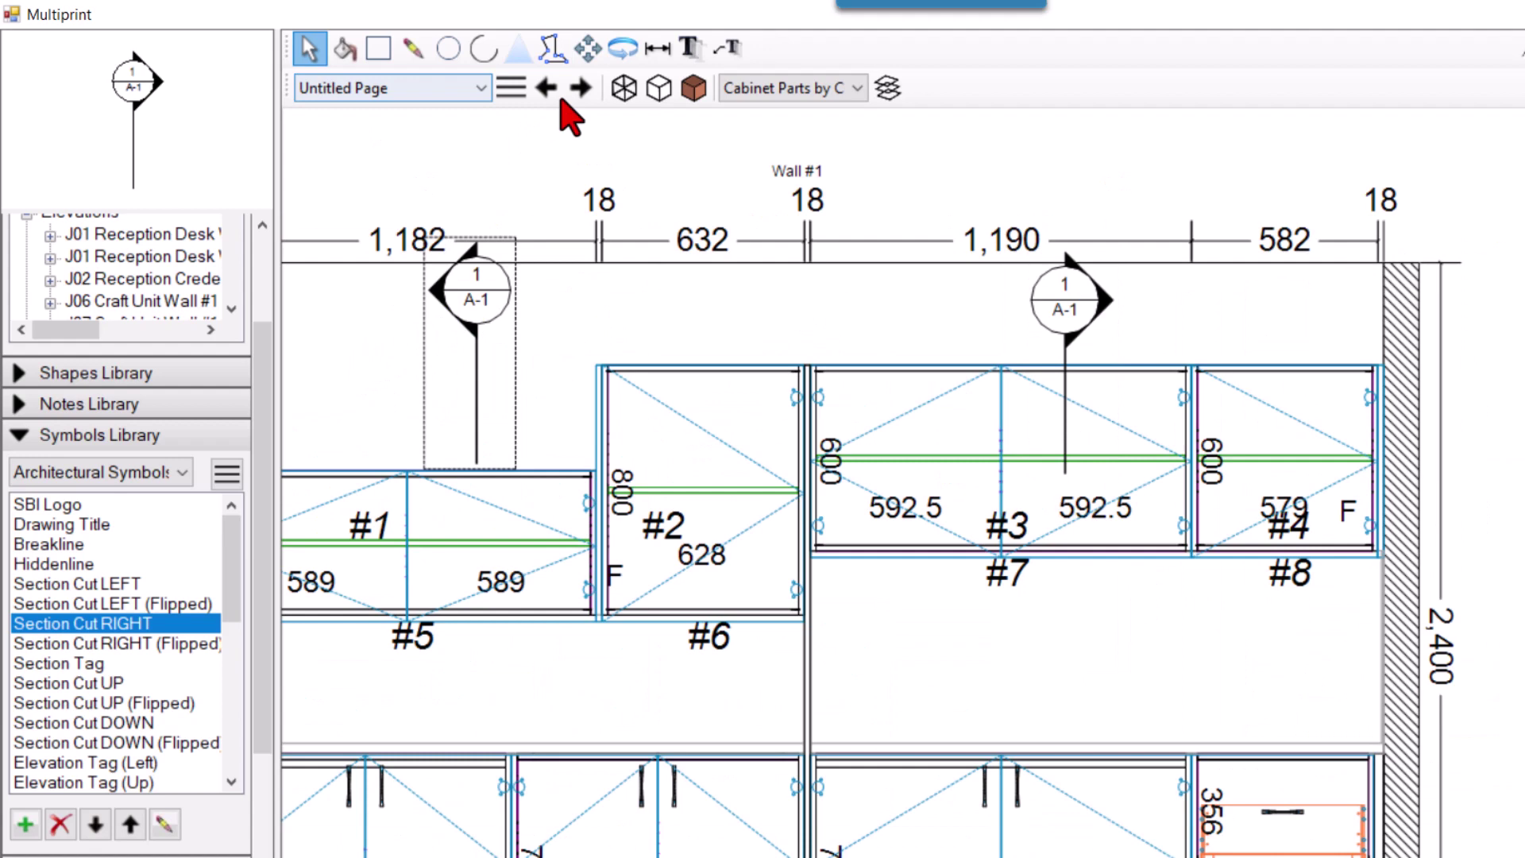
pyautogui.click(588, 48)
pyautogui.moveTo(569, 347); pyautogui.dragTo(538, 402)
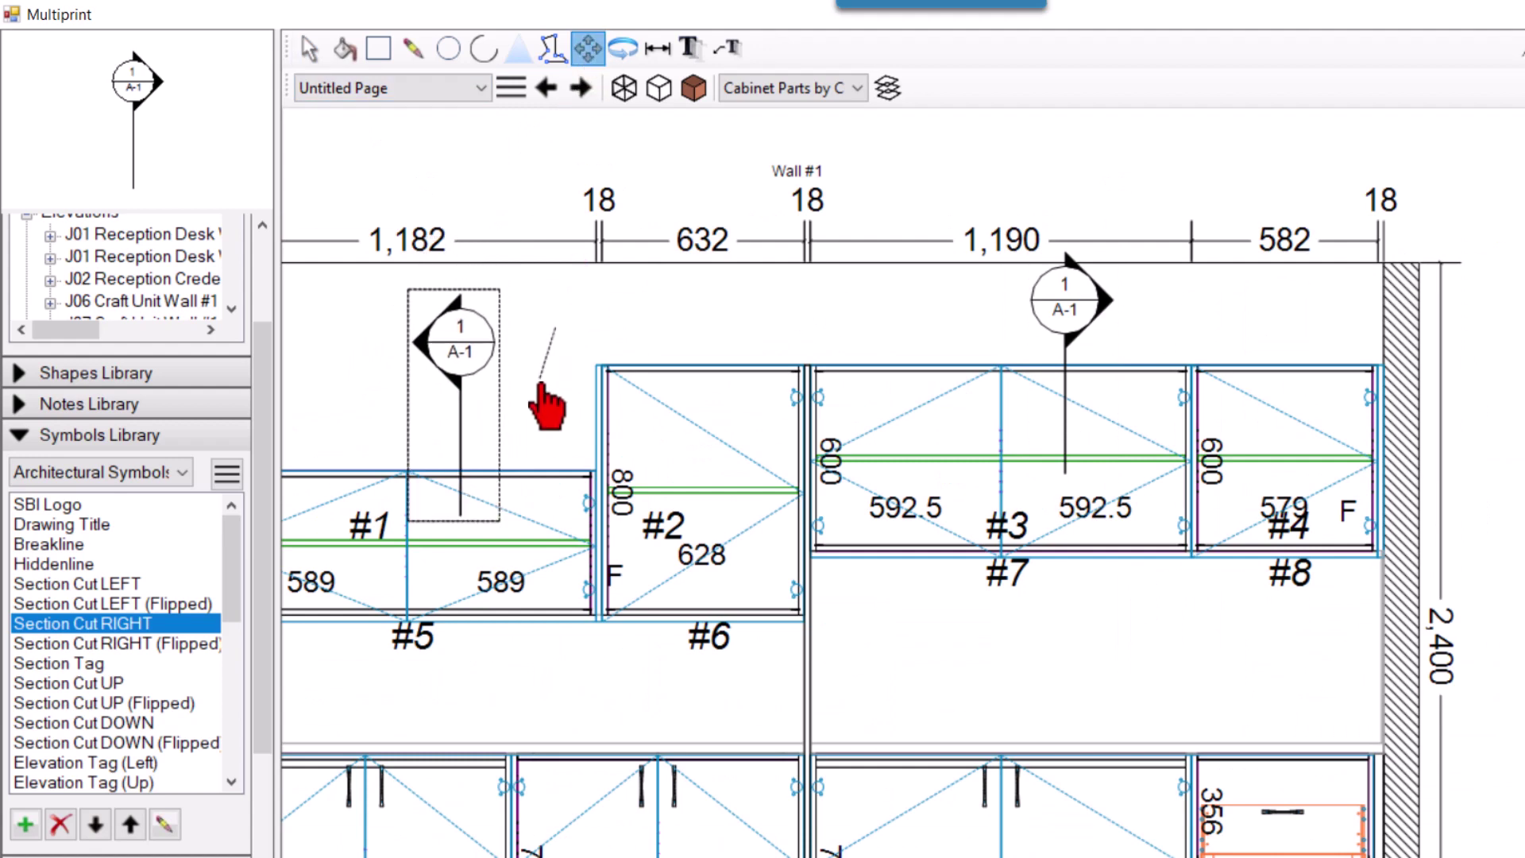
pyautogui.click(309, 49)
pyautogui.scroll(-3, 894, 247)
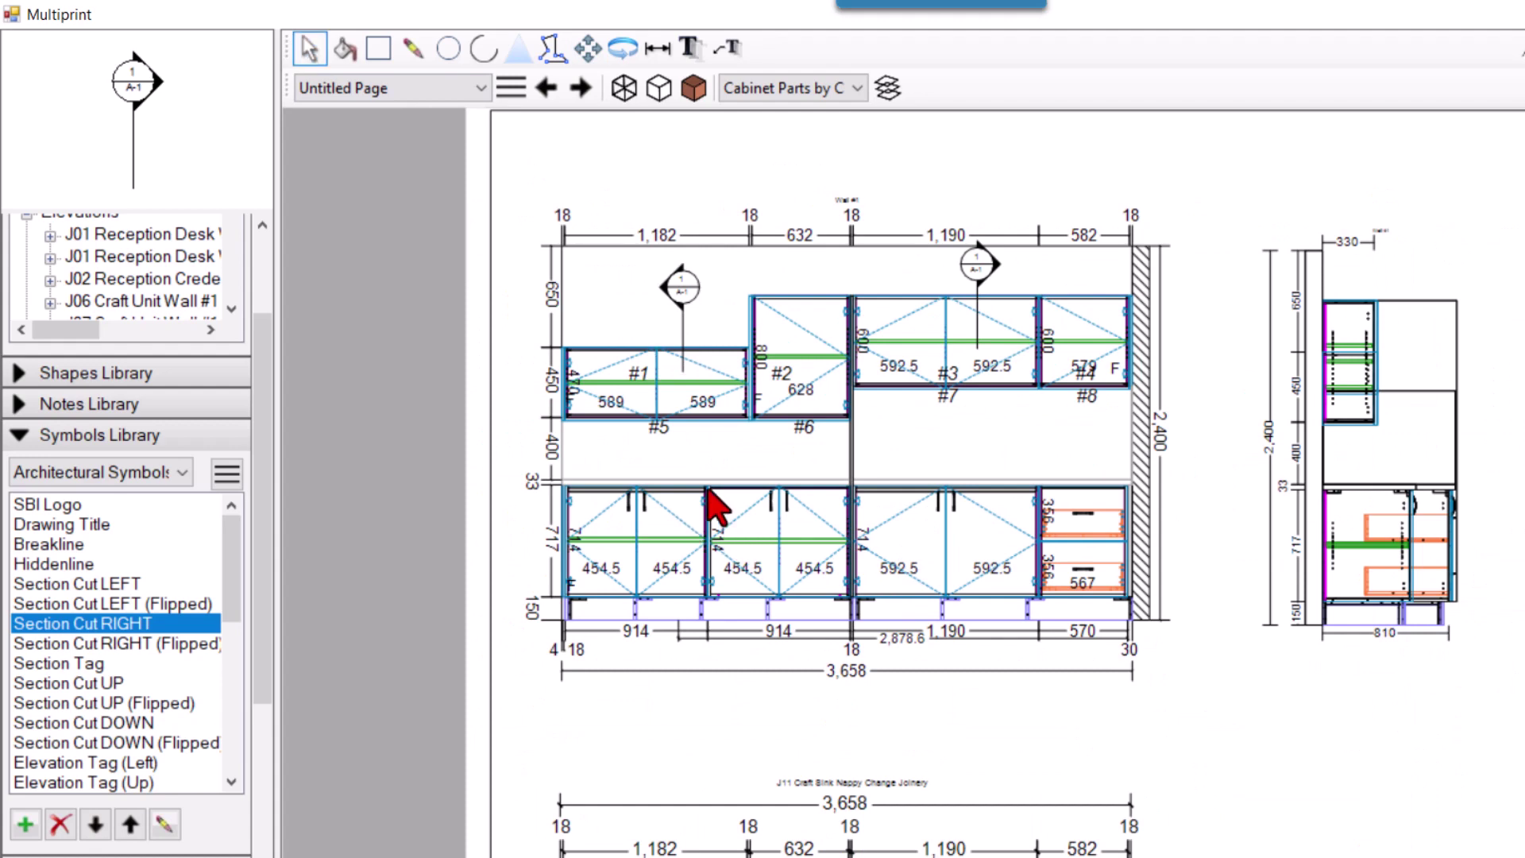
# - Nudge the right-hand side view slightly up and left with the Move tool
pyautogui.scroll(2, 712, 496)
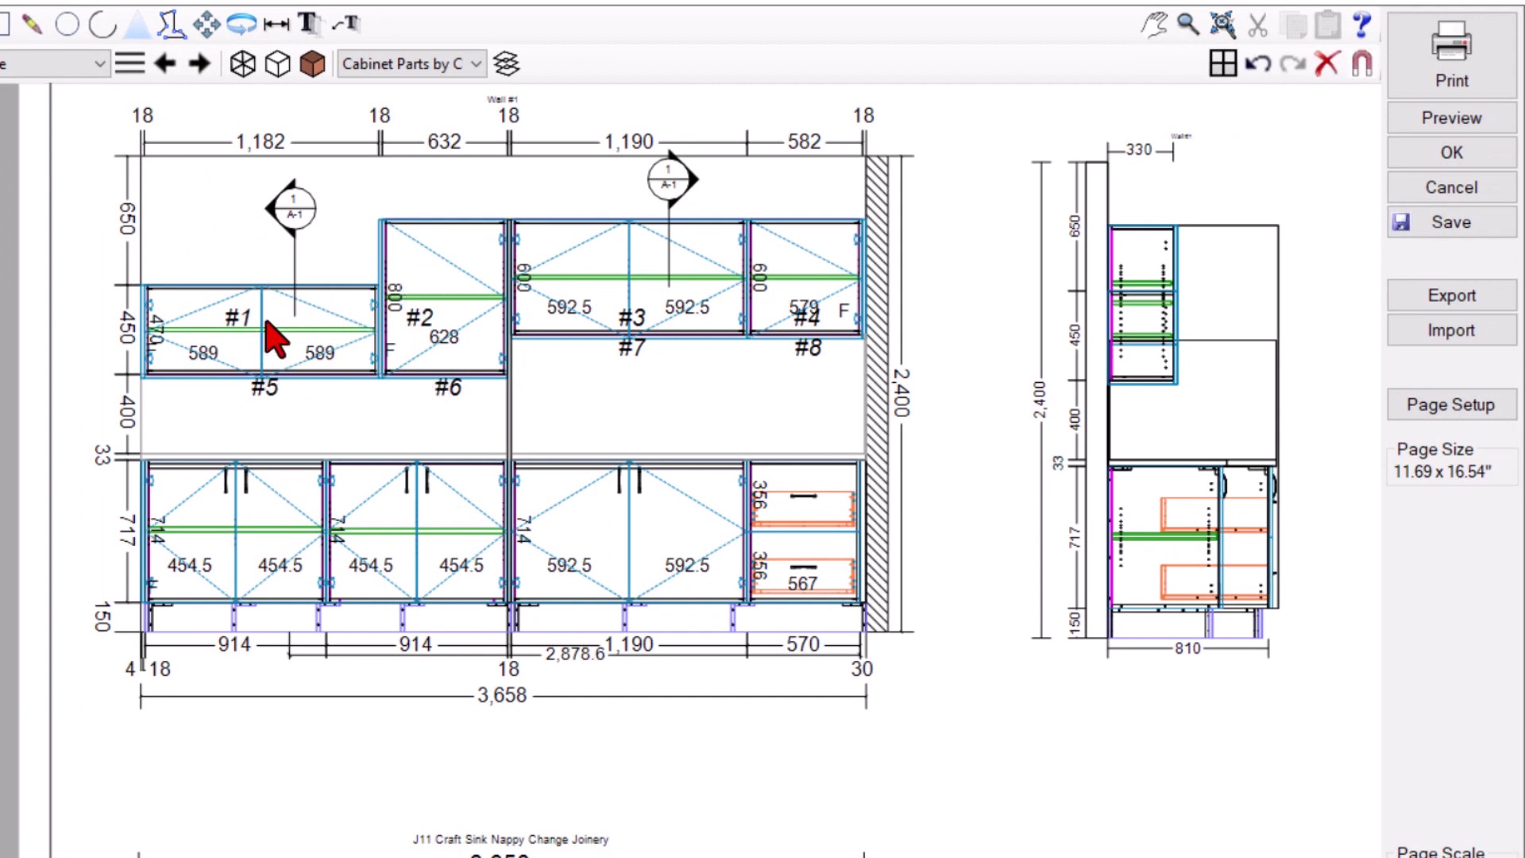
pyautogui.scroll(-1, 141, 470)
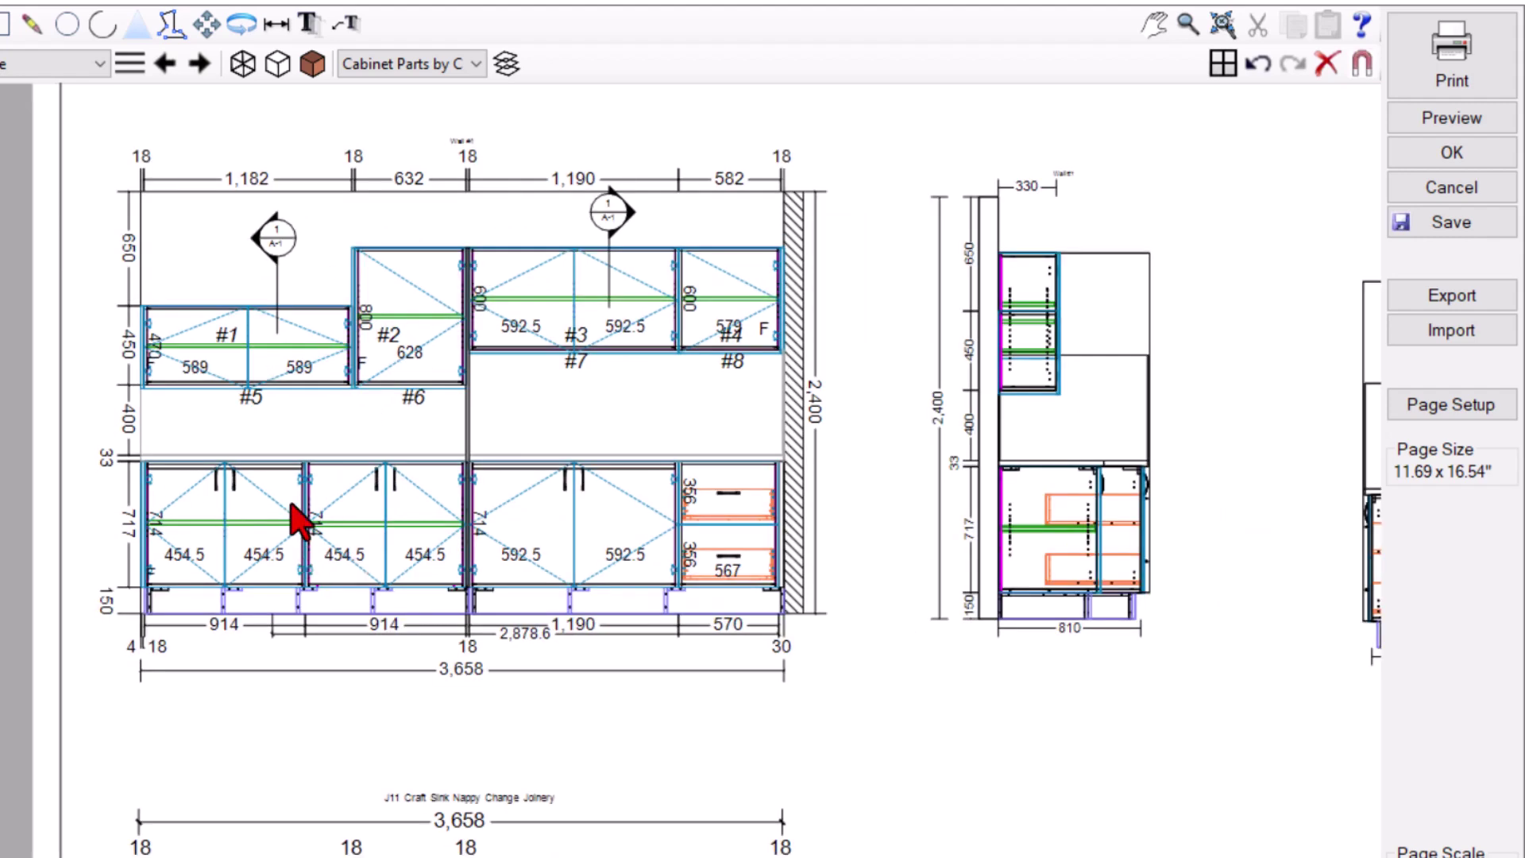
pyautogui.scroll(-1, 517, 453)
pyautogui.scroll(-1, 946, 476)
pyautogui.scroll(2, 1056, 500)
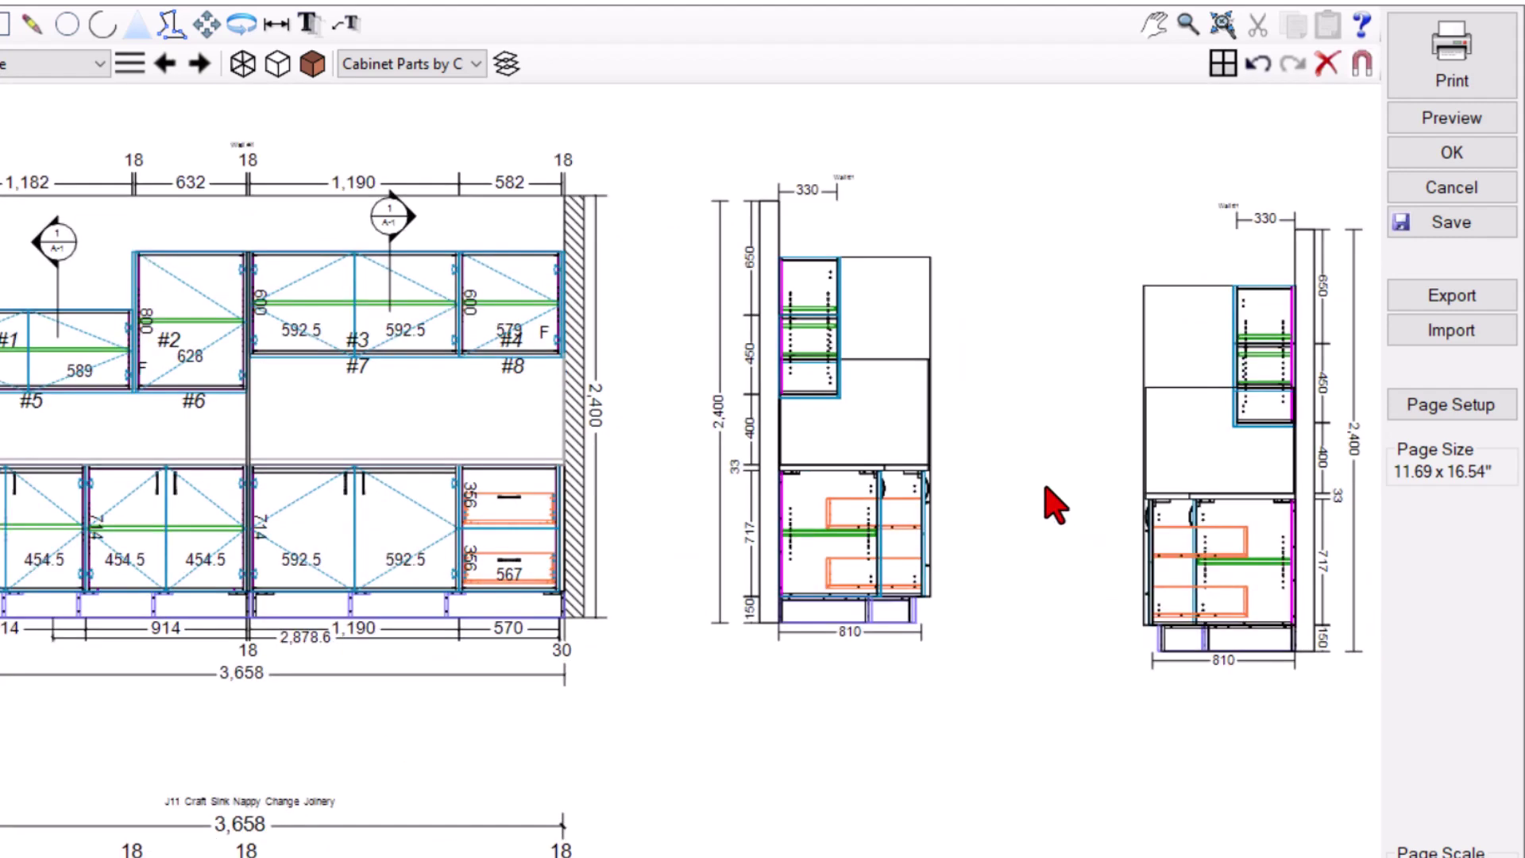
pyautogui.scroll(-1, 231, 445)
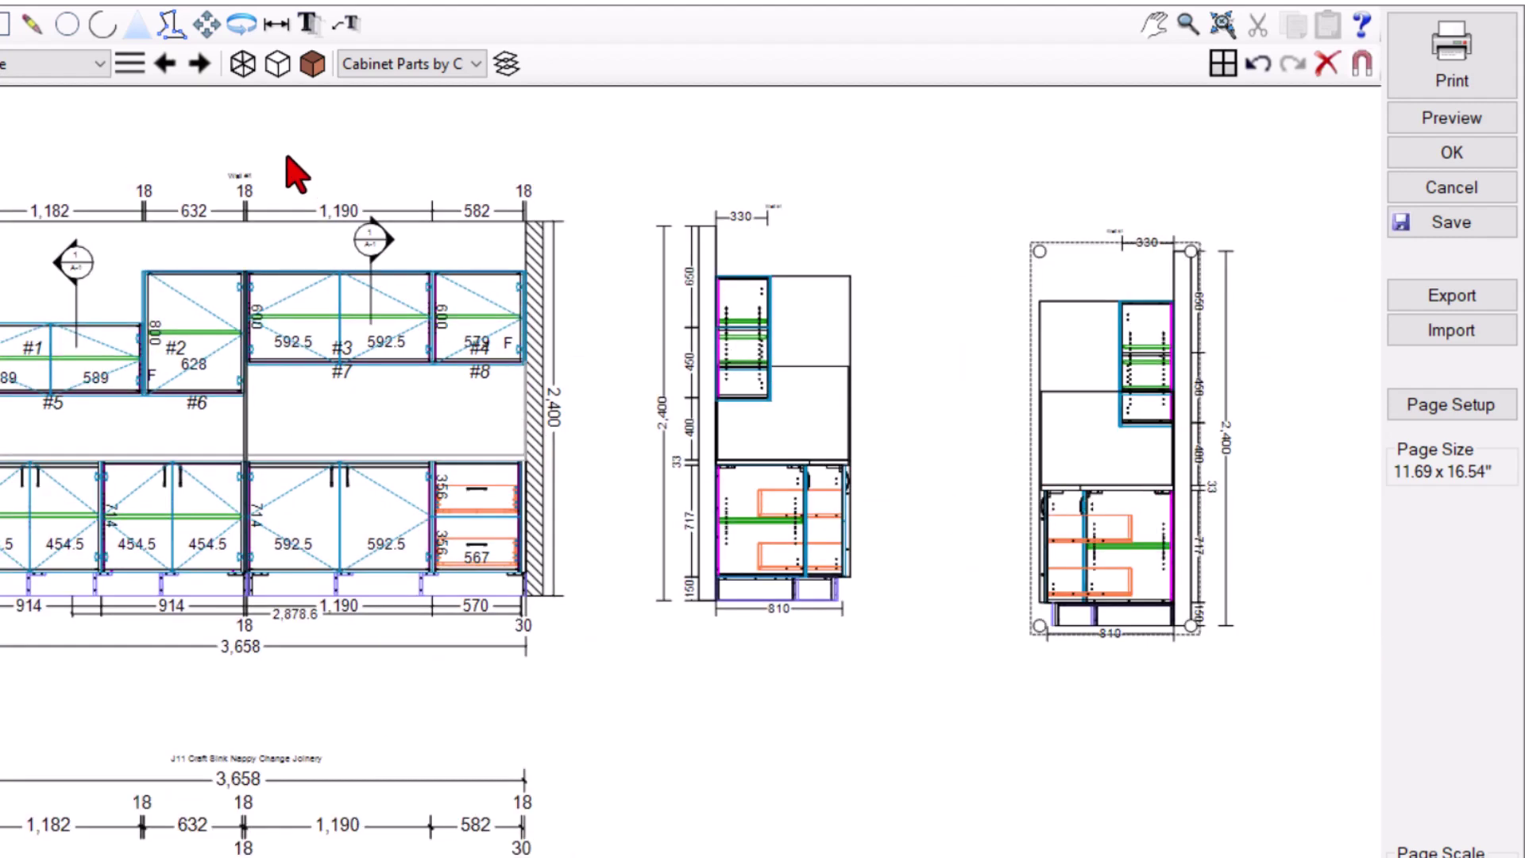
pyautogui.click(207, 23)
pyautogui.click(1125, 572)
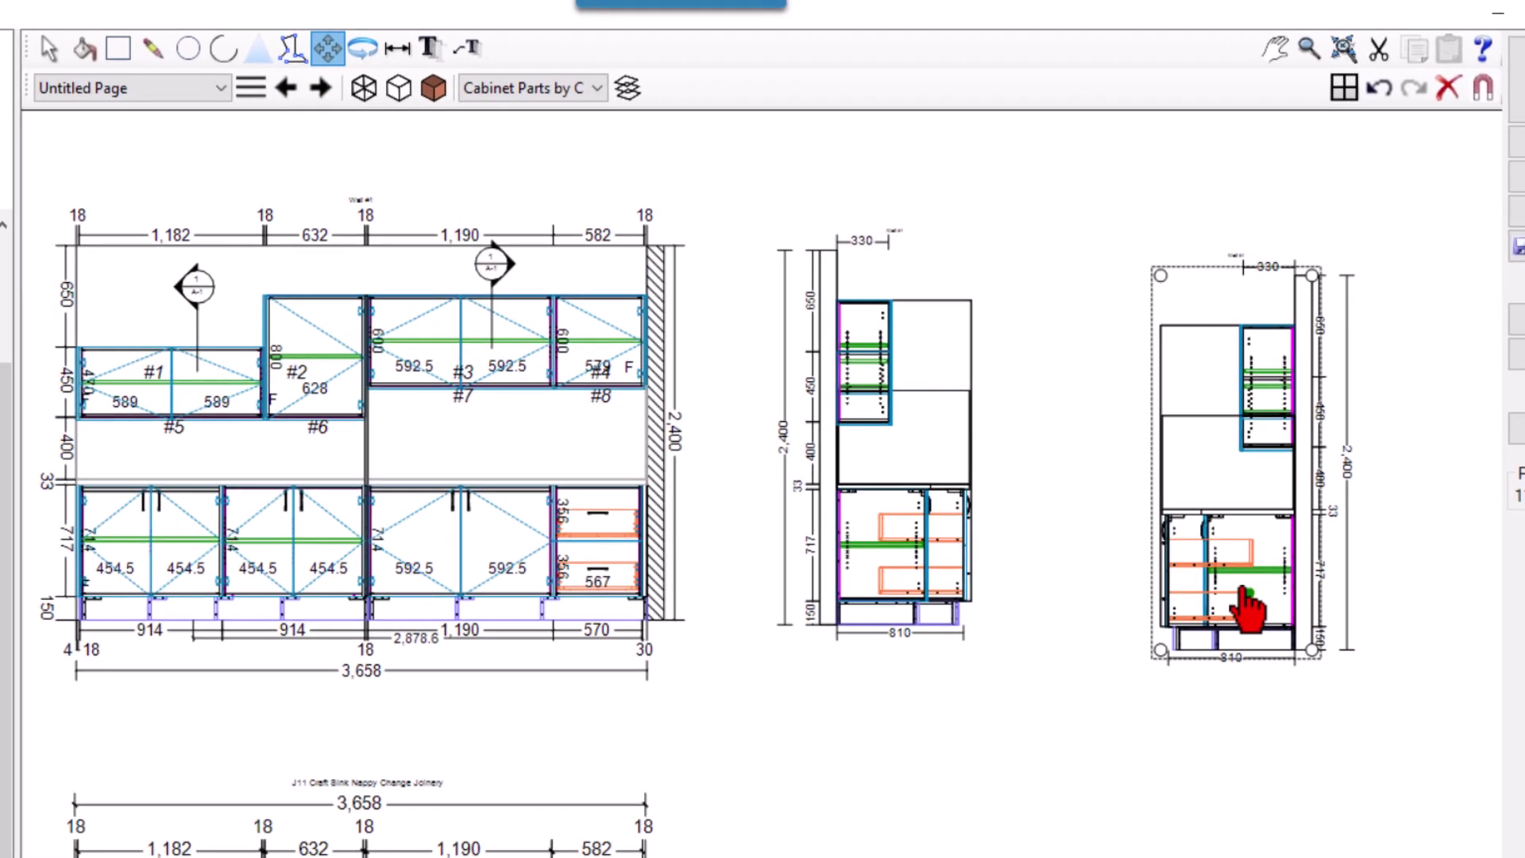
pyautogui.moveTo(1243, 590); pyautogui.dragTo(1241, 575)
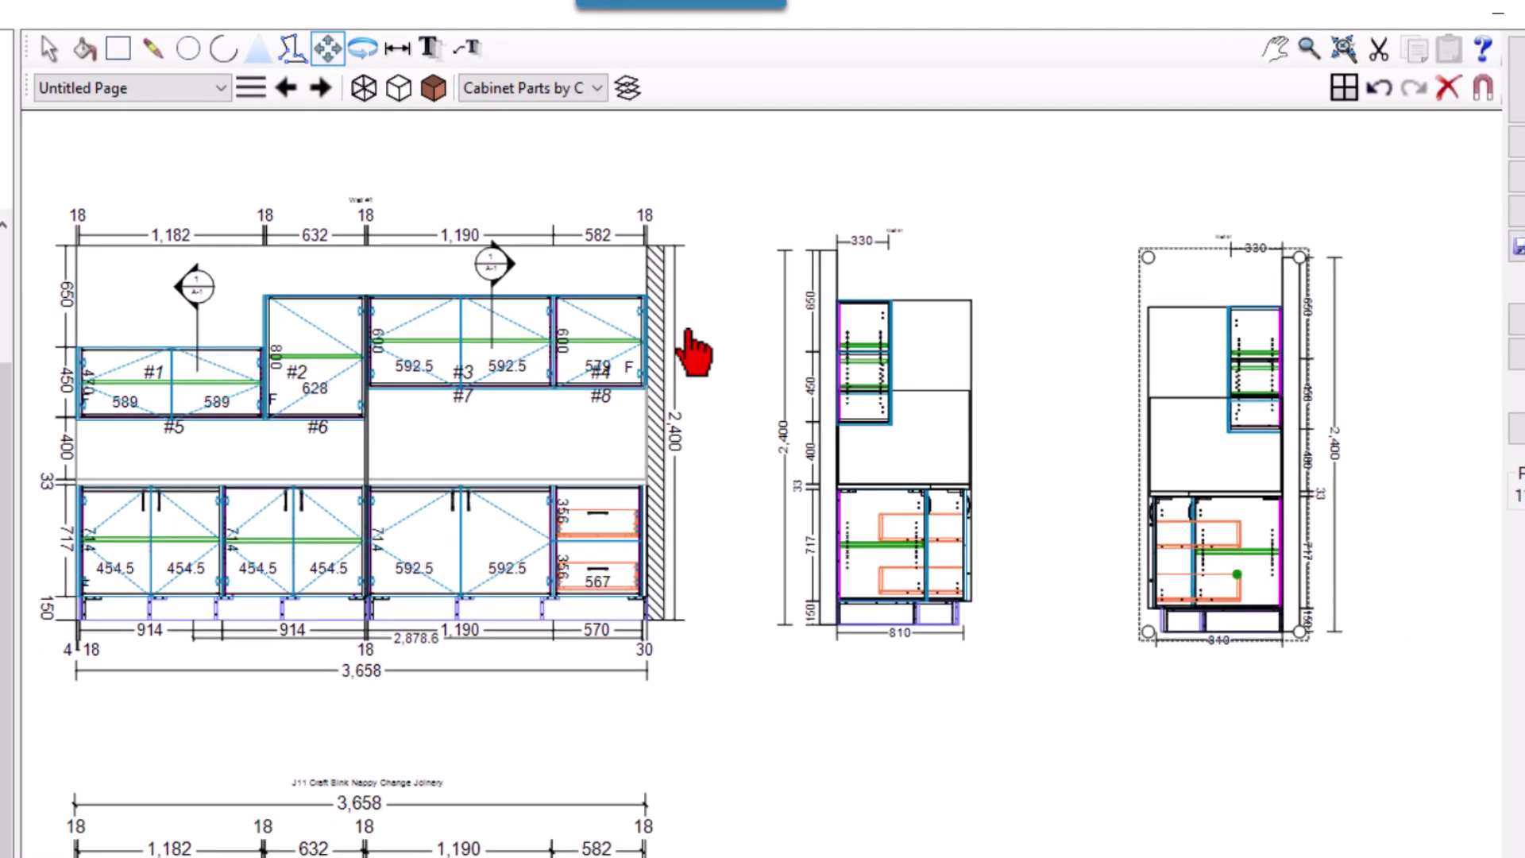
# - Return to the Select tool, clear the selection and zoom back in on the page
pyautogui.click(47, 50)
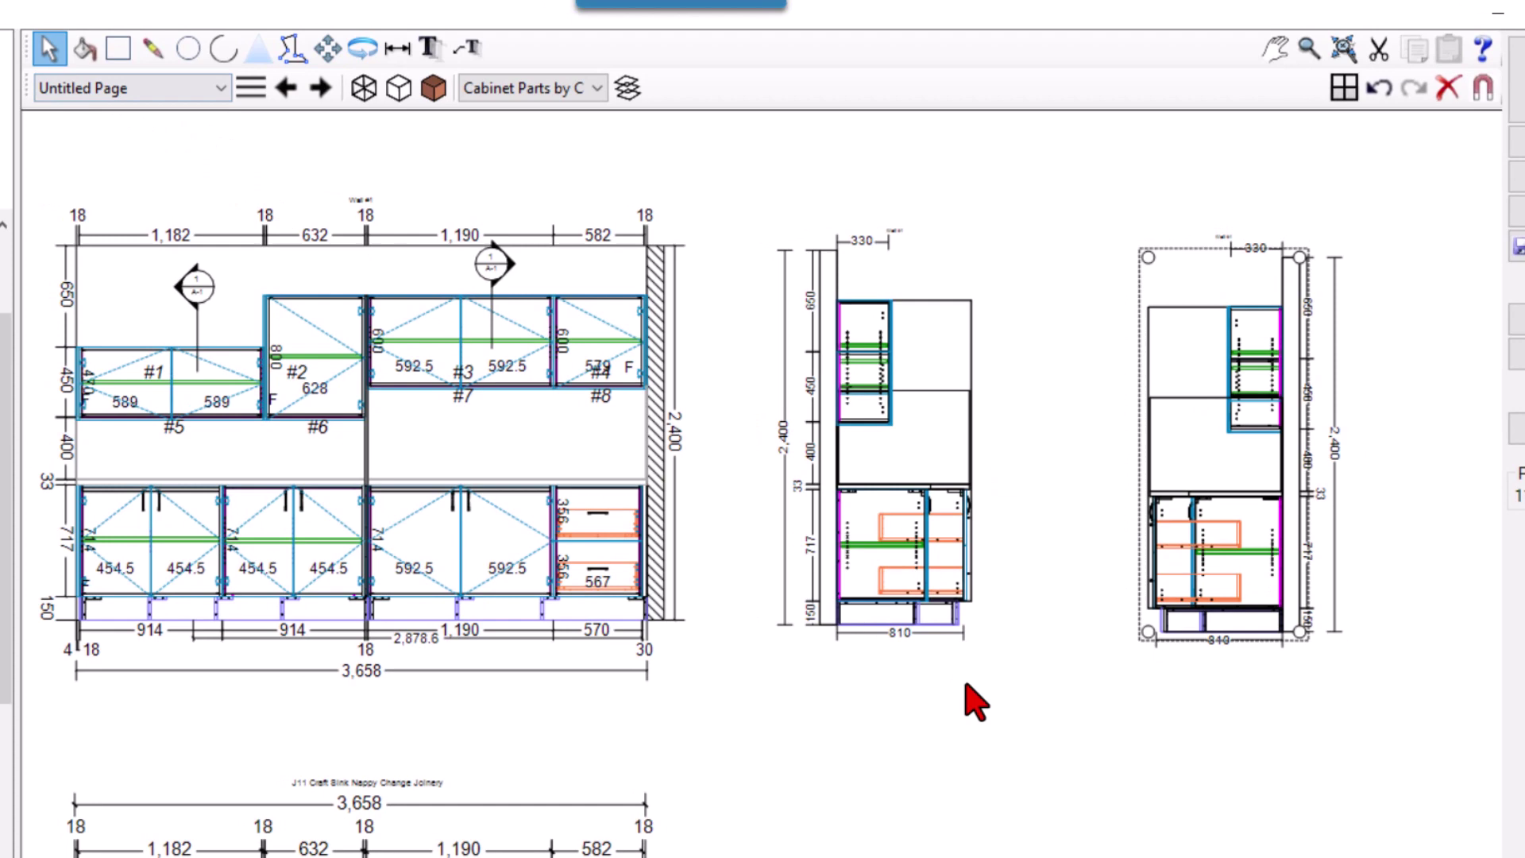
pyautogui.click(902, 646)
pyautogui.scroll(-3, 755, 355)
pyautogui.scroll(1, 920, 401)
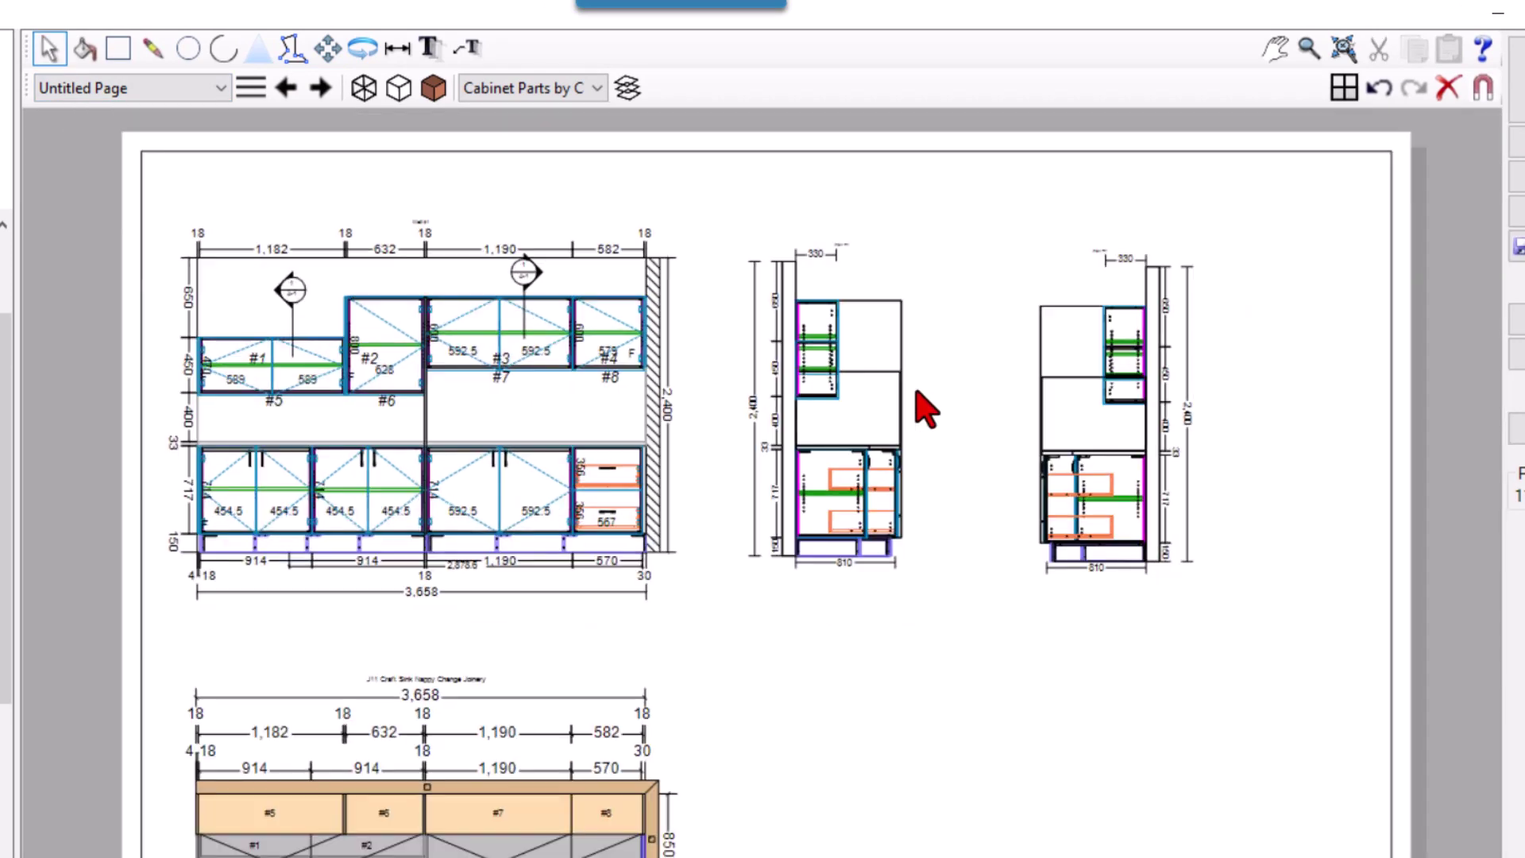
pyautogui.scroll(1, 844, 302)
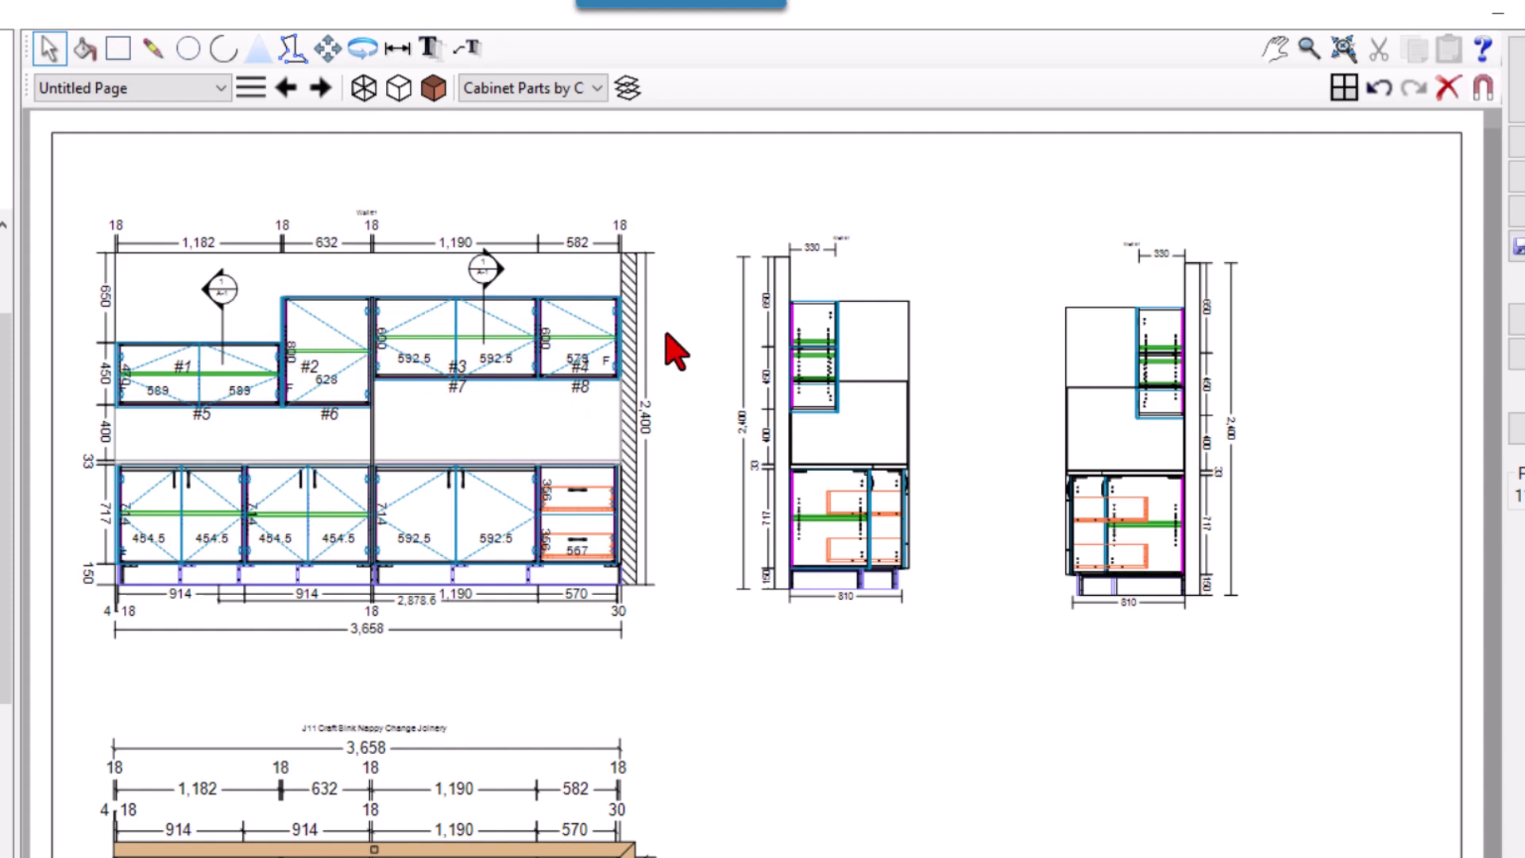
pyautogui.scroll(2, 198, 488)
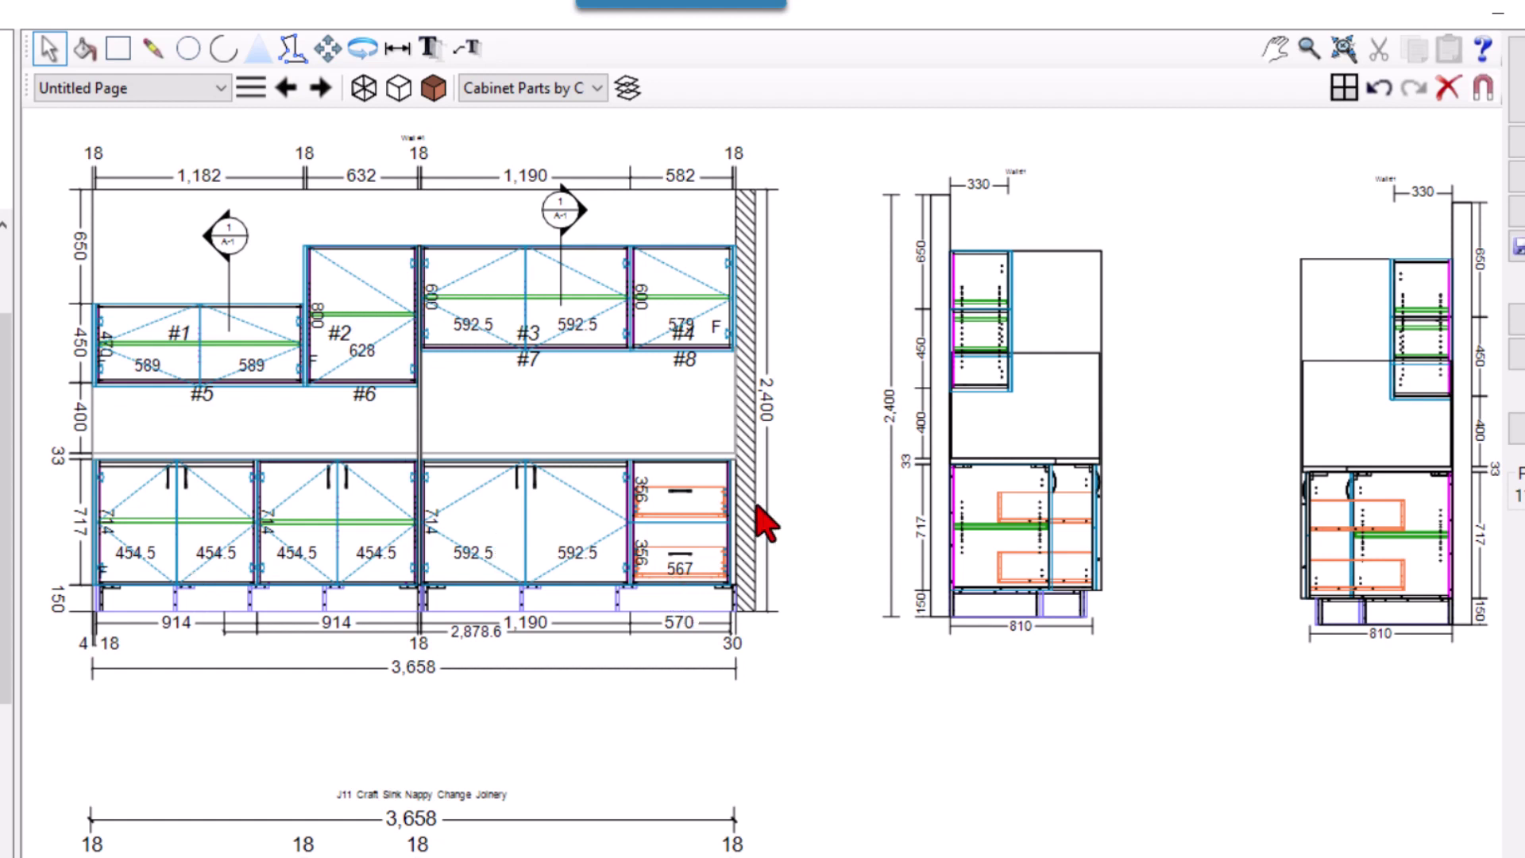
# - Set the first side view's Cross Section to 400 in Drawing Settings
pyautogui.click(1007, 418)
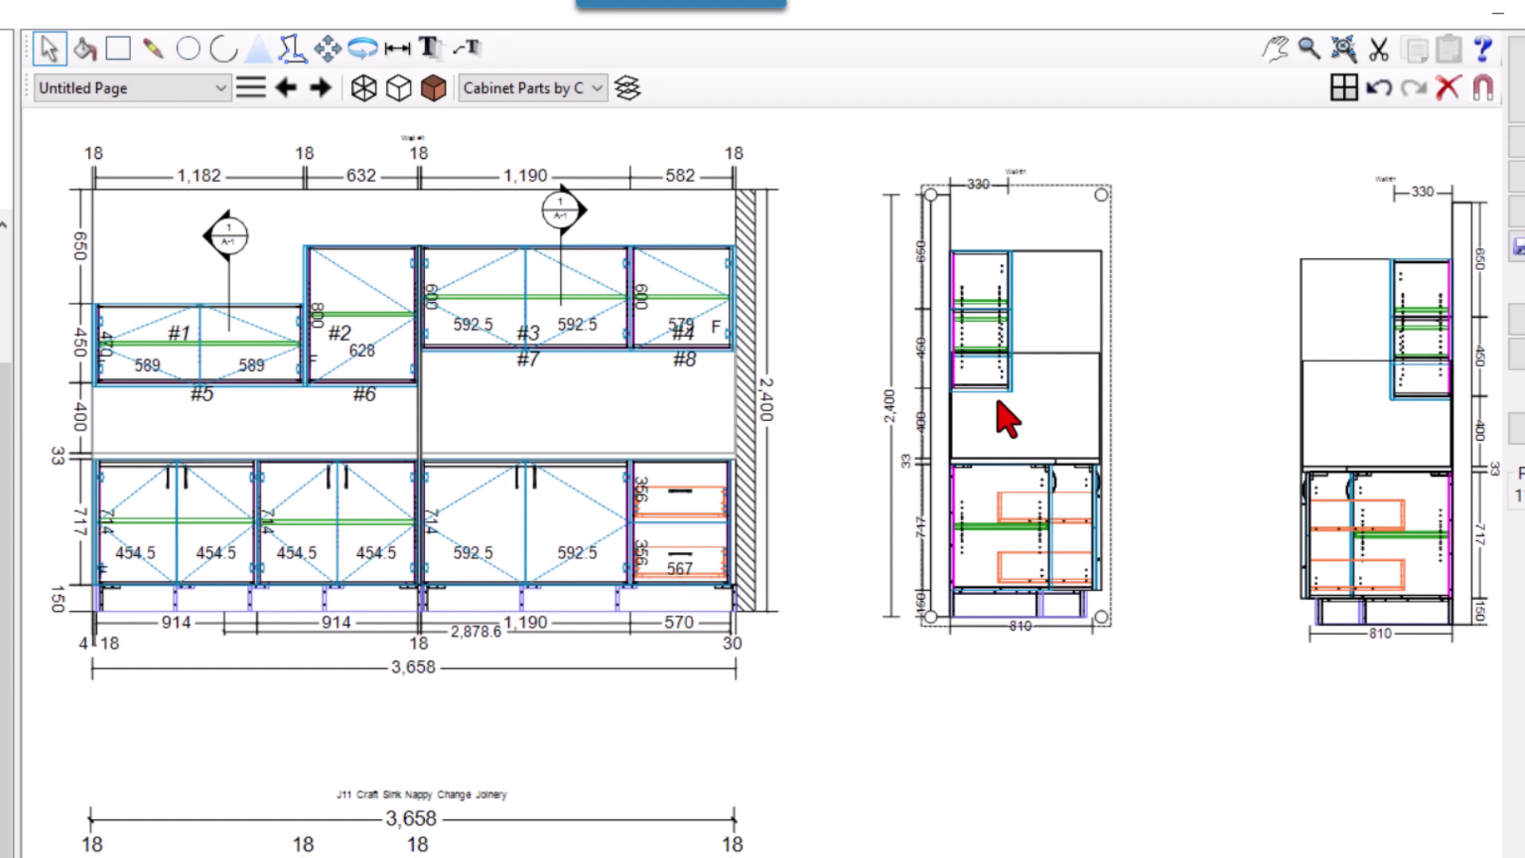
pyautogui.rightClick(1007, 419)
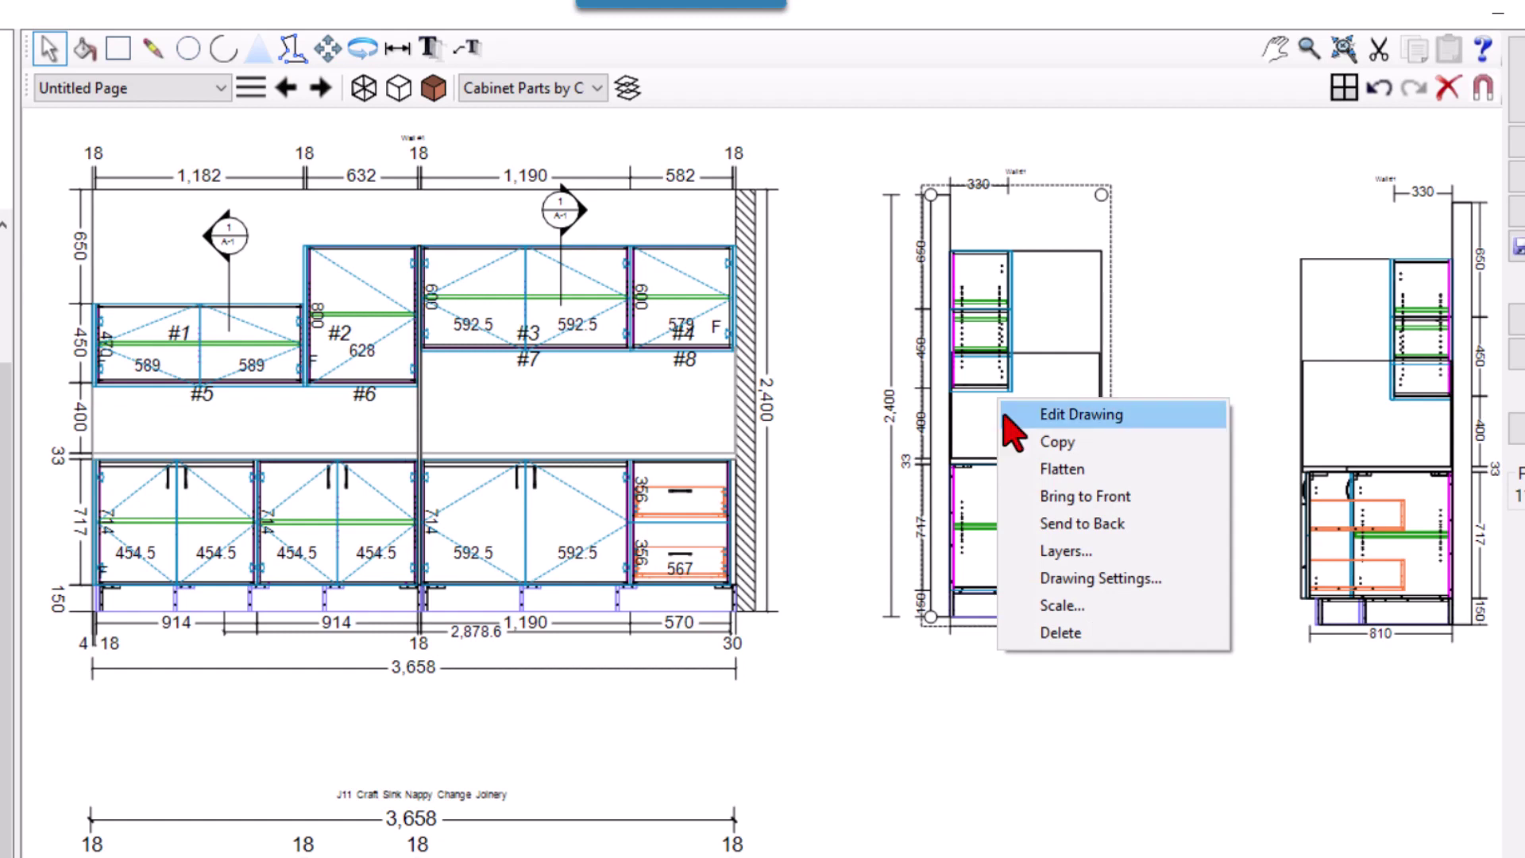
pyautogui.click(1085, 584)
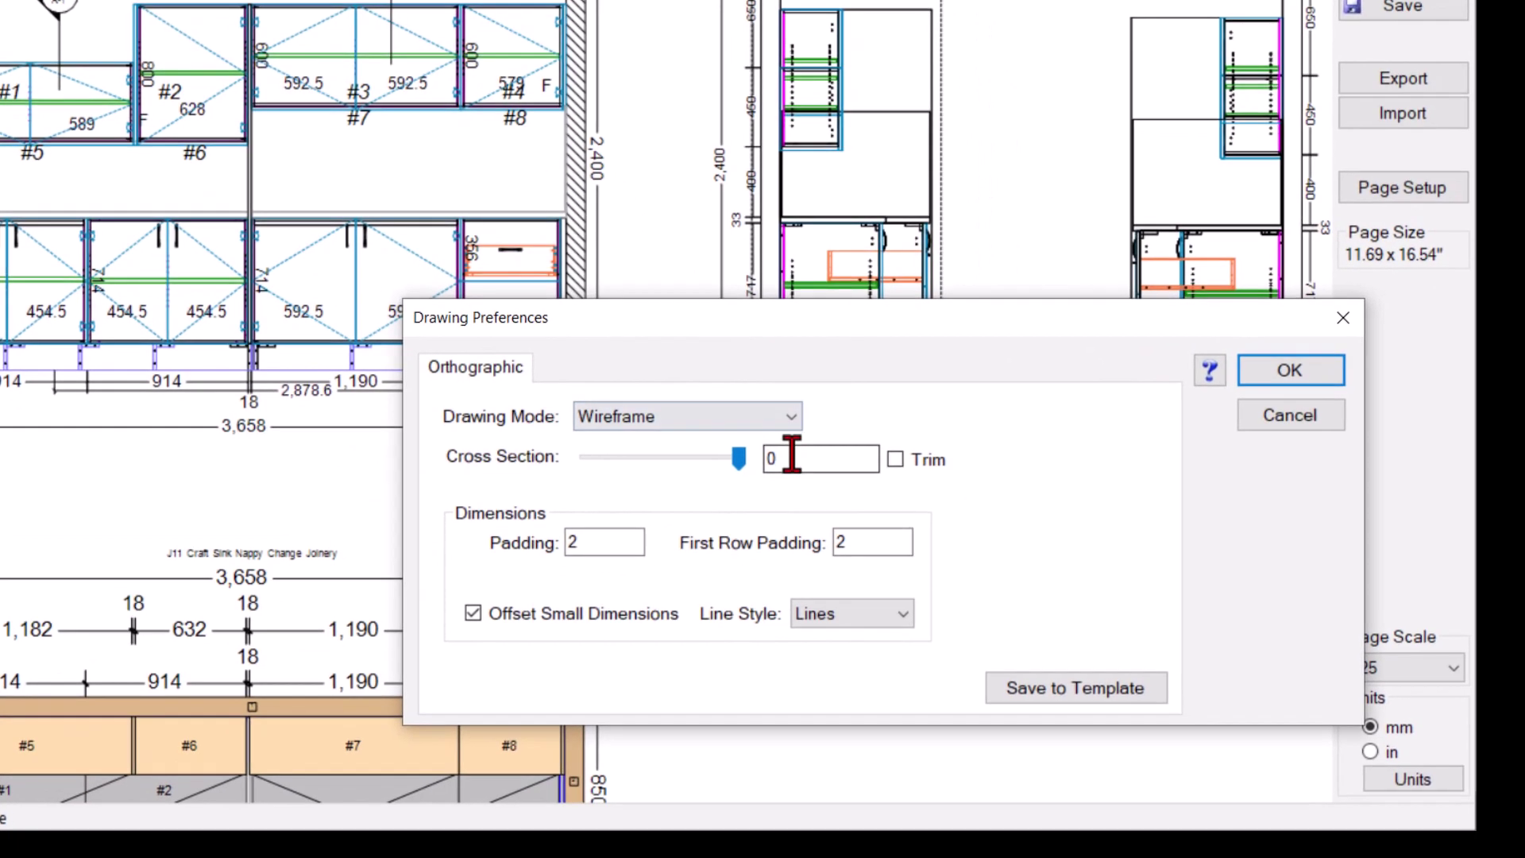
pyautogui.doubleClick(681, 525)
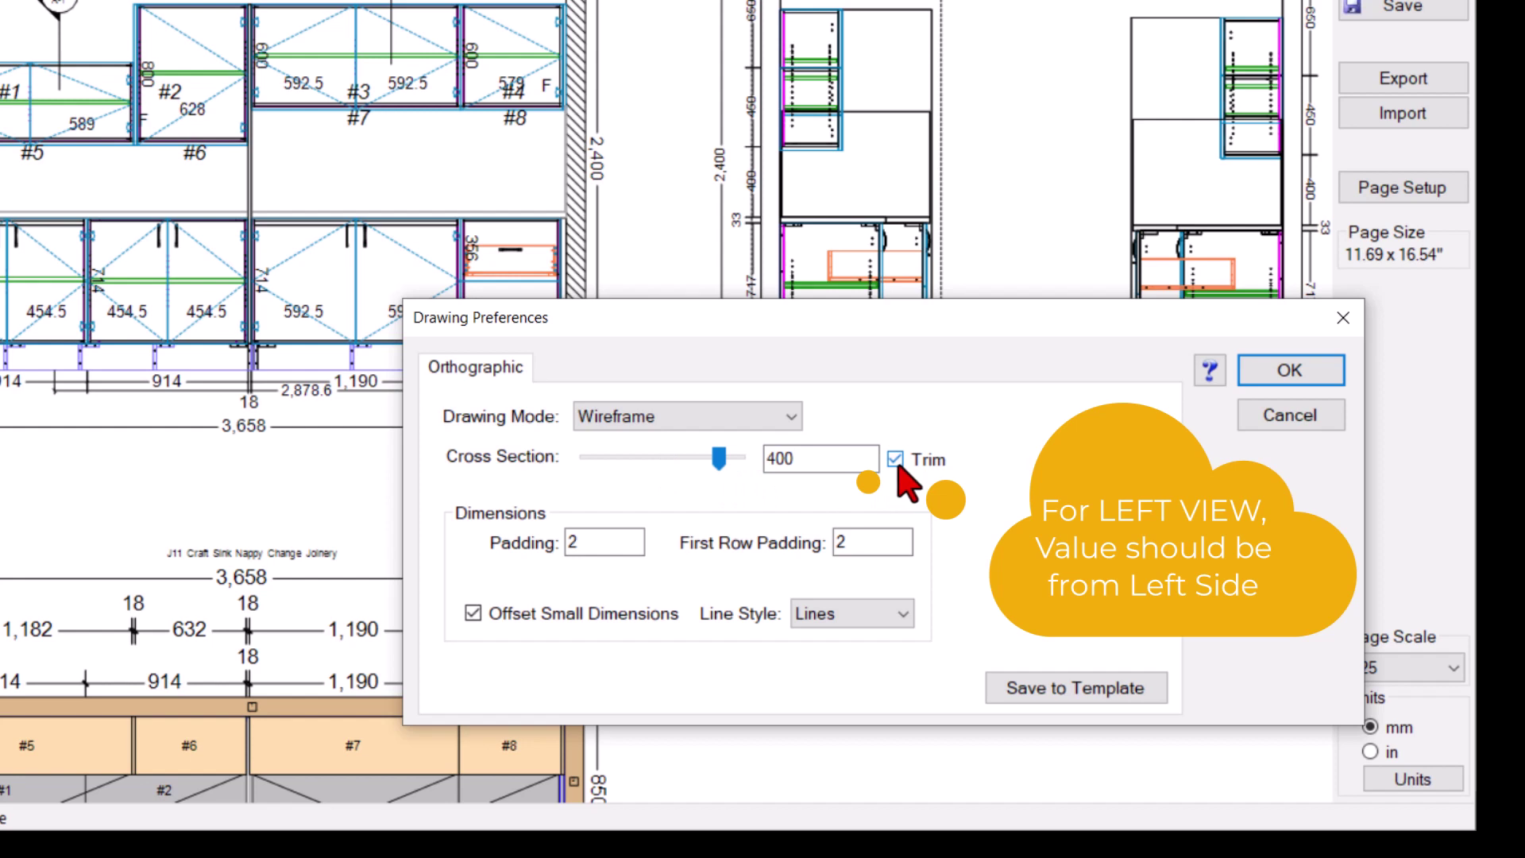
pyautogui.click(1287, 370)
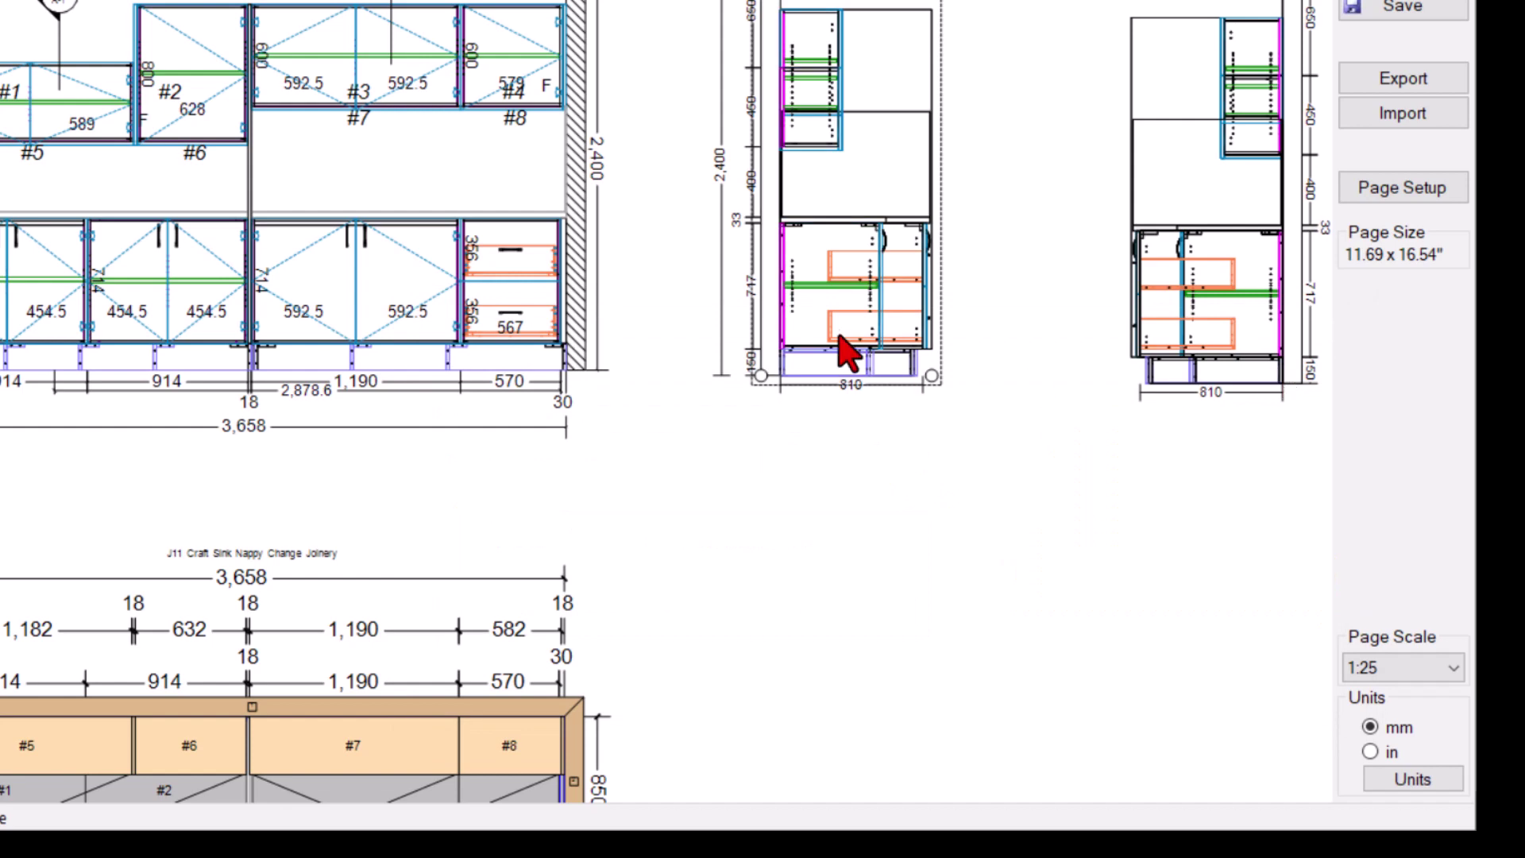
# - Turn on Trim in the first side view's Drawing Settings
pyautogui.rightClick(833, 287)
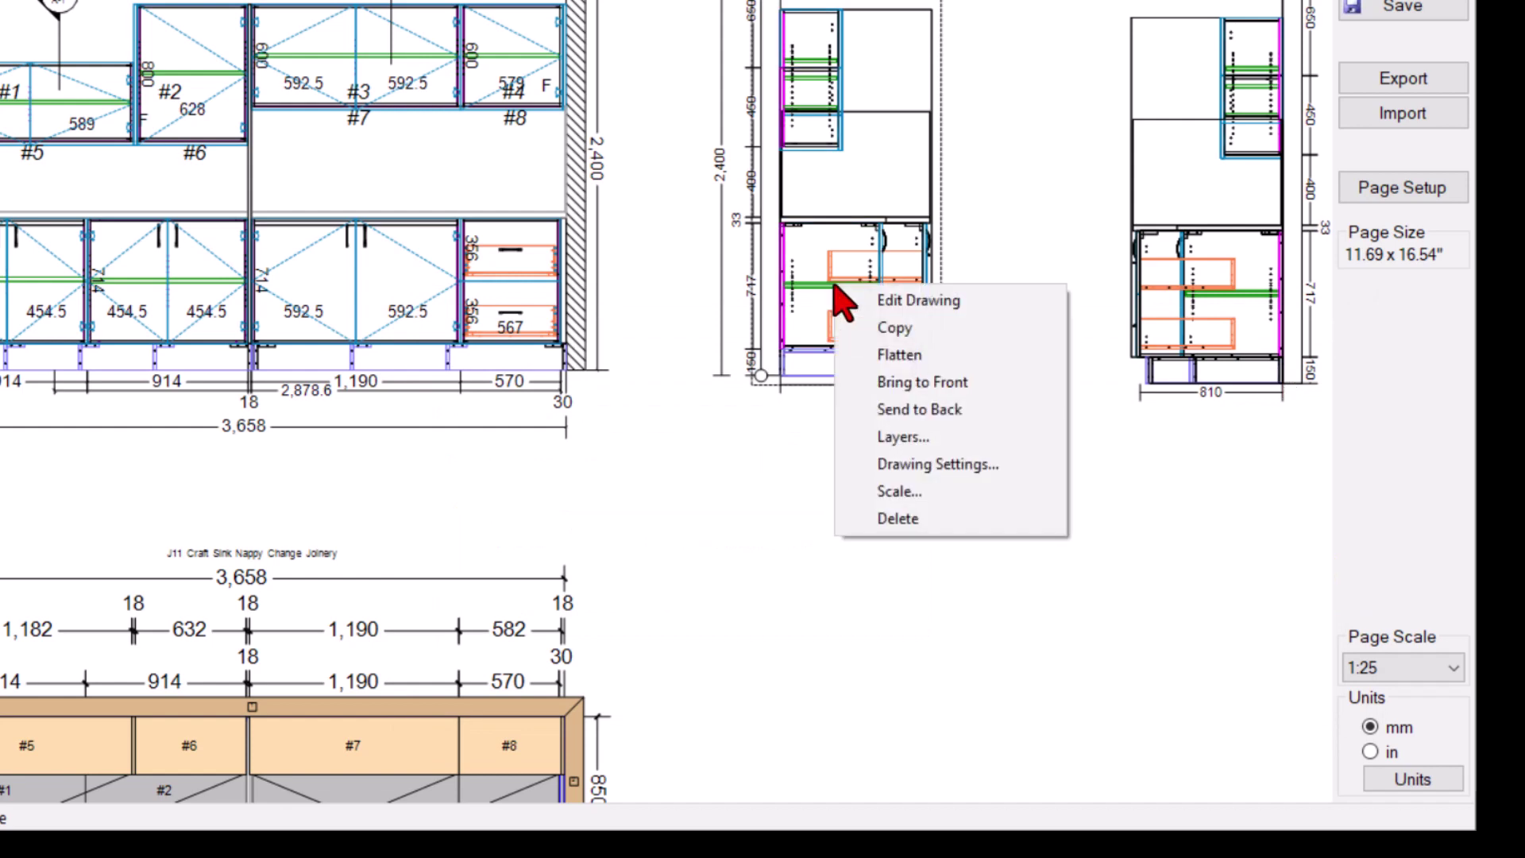
pyautogui.click(914, 476)
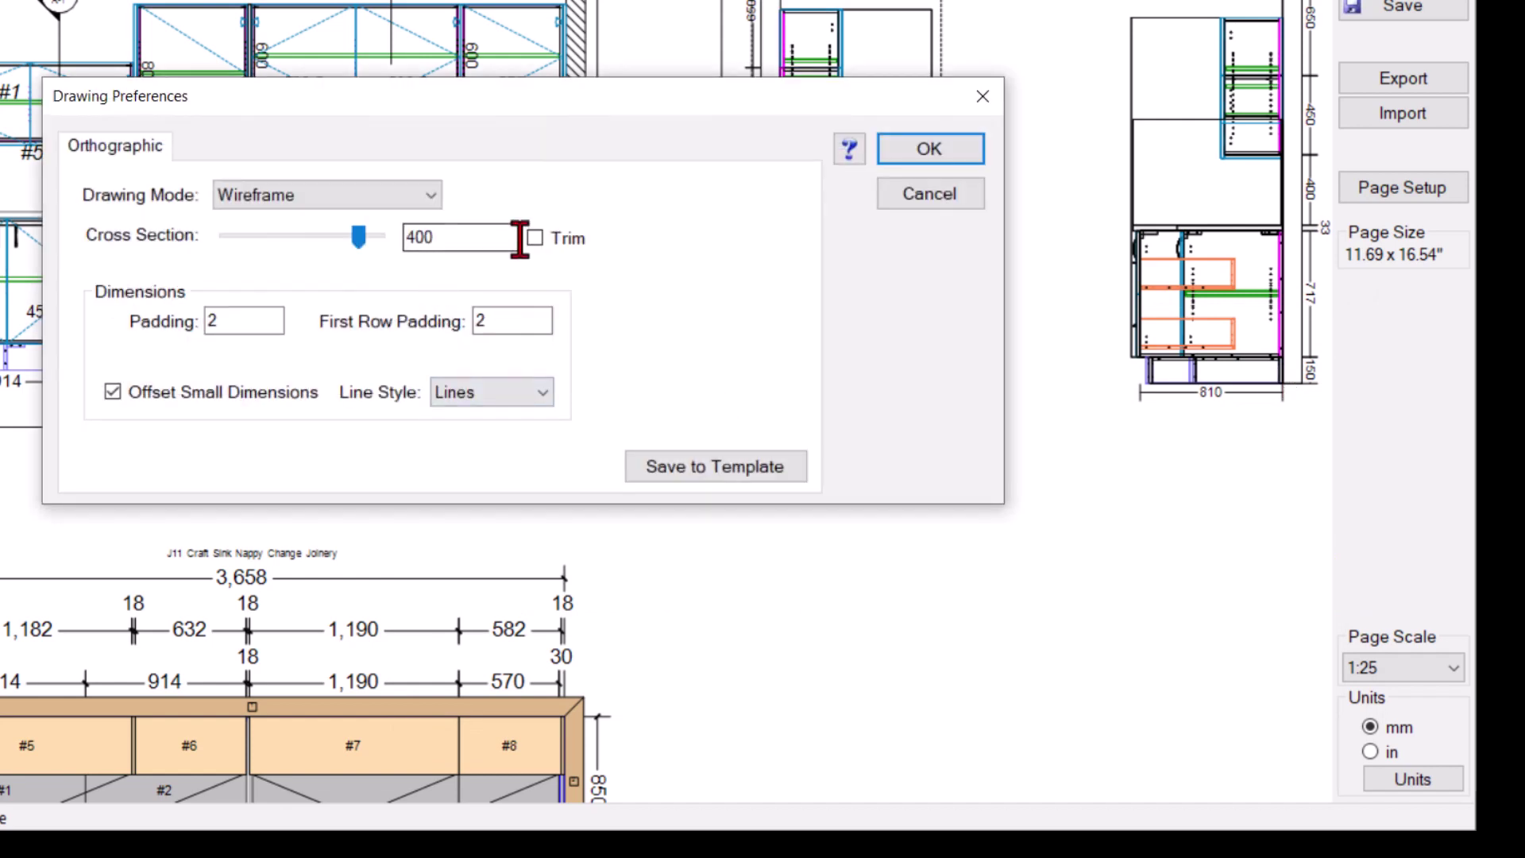
pyautogui.click(534, 238)
pyautogui.click(921, 153)
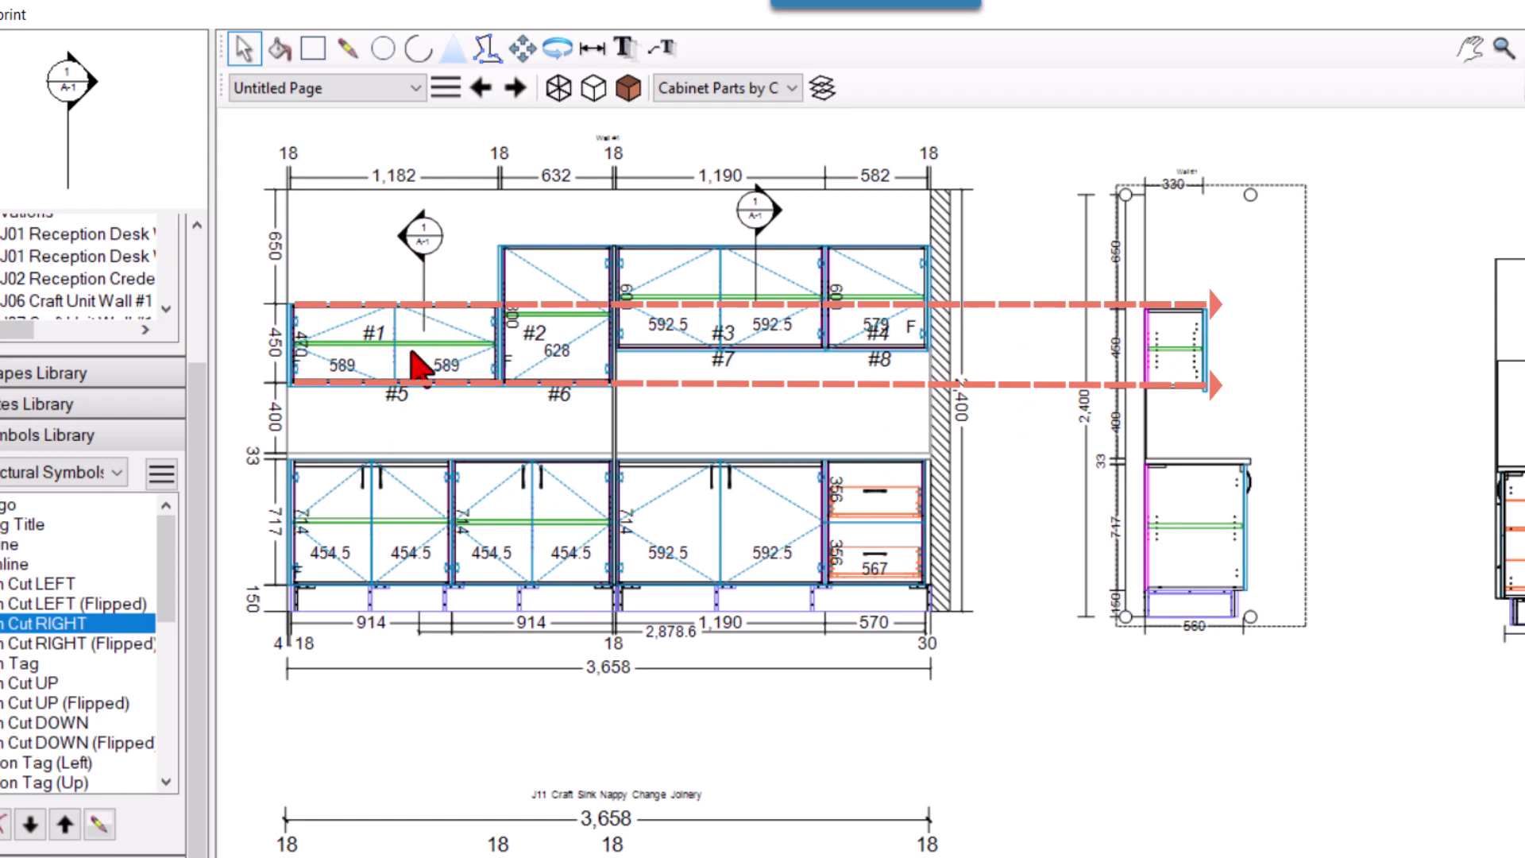
# - Cut the far right side view at a 3,400 cross section with Trim enabled
pyautogui.scroll(-1, 421, 366)
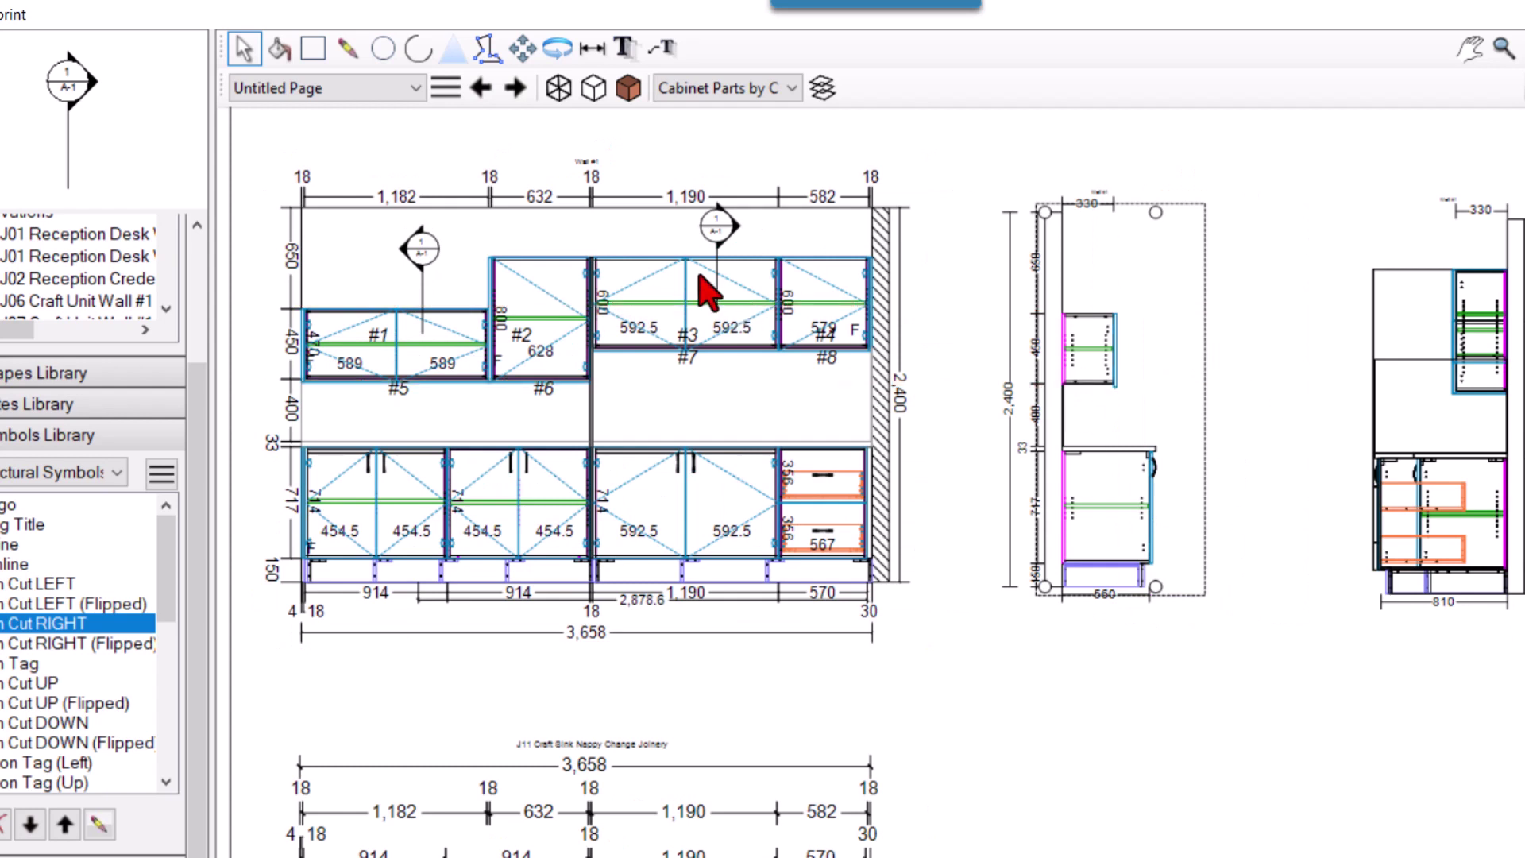
pyautogui.rightClick(1465, 458)
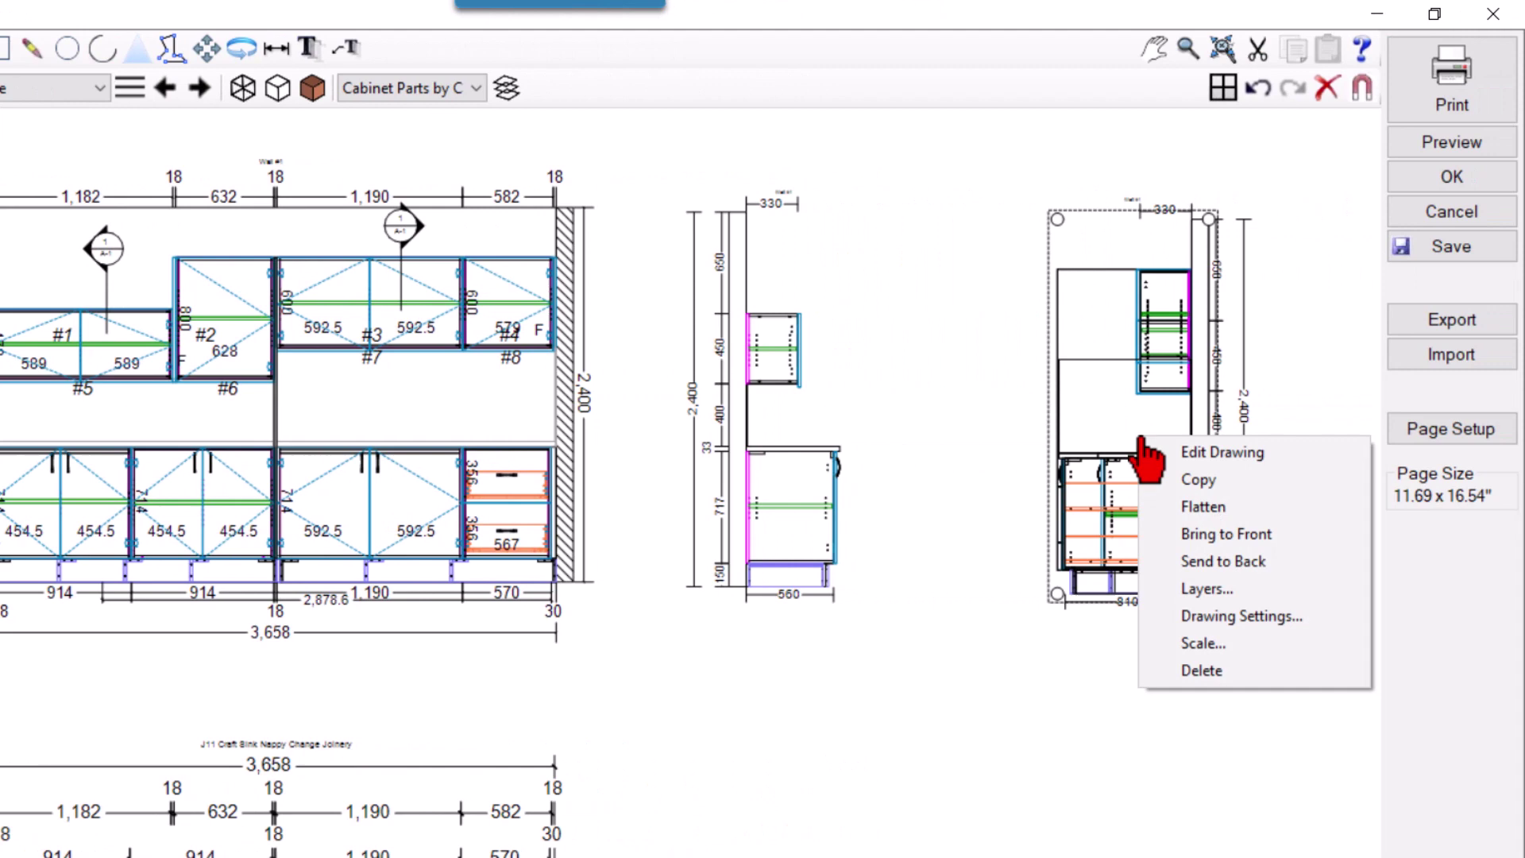
pyautogui.click(1216, 617)
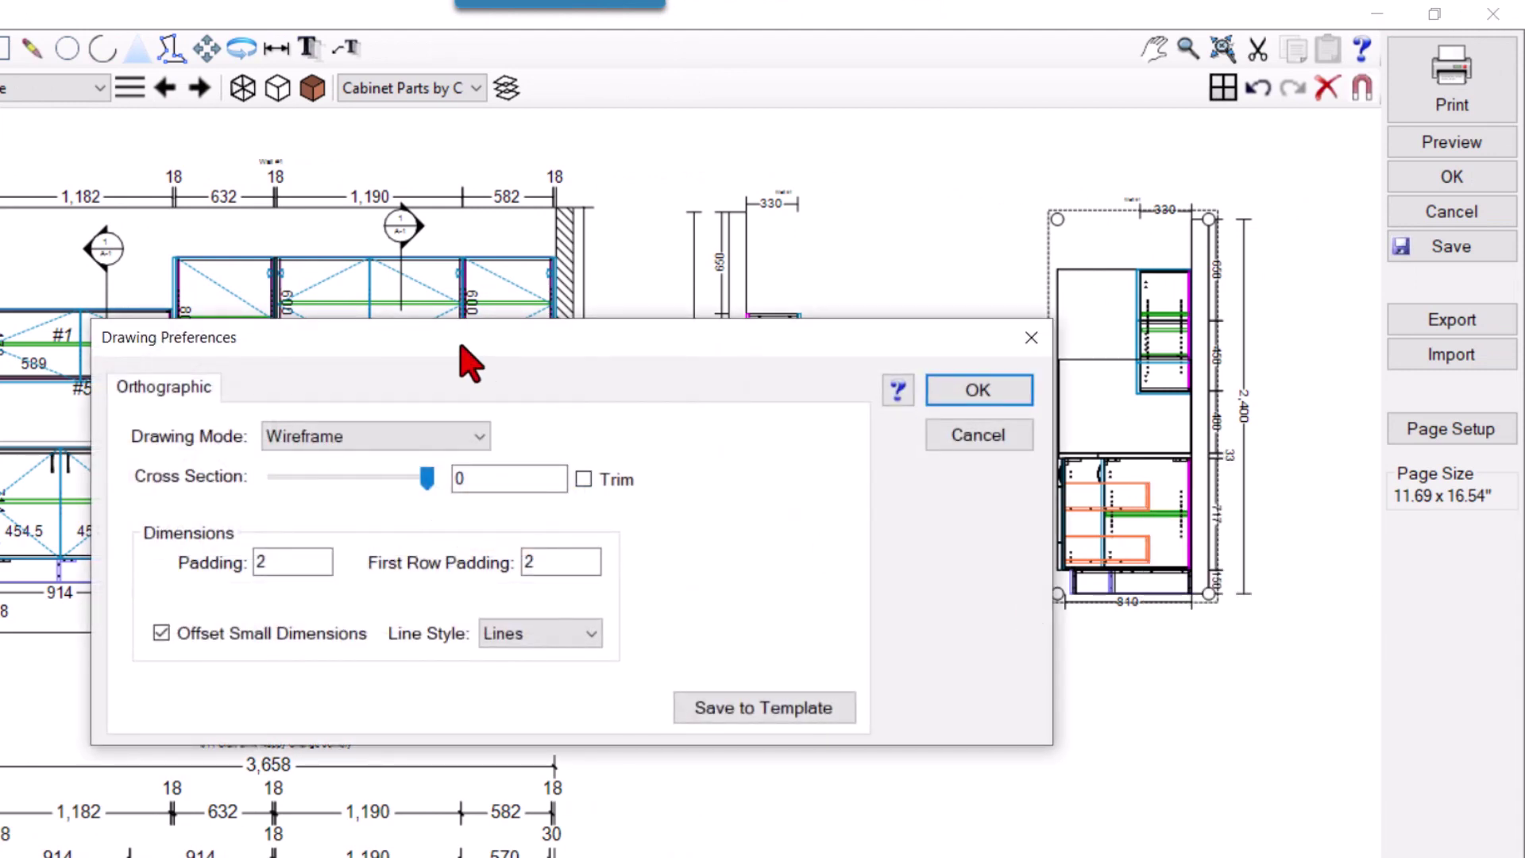
pyautogui.moveTo(461, 347)
pyautogui.mouseDown()
pyautogui.moveTo(576, 497)
pyautogui.moveTo(628, 521)
pyautogui.moveTo(612, 541)
pyautogui.moveTo(652, 596)
pyautogui.mouseUp()
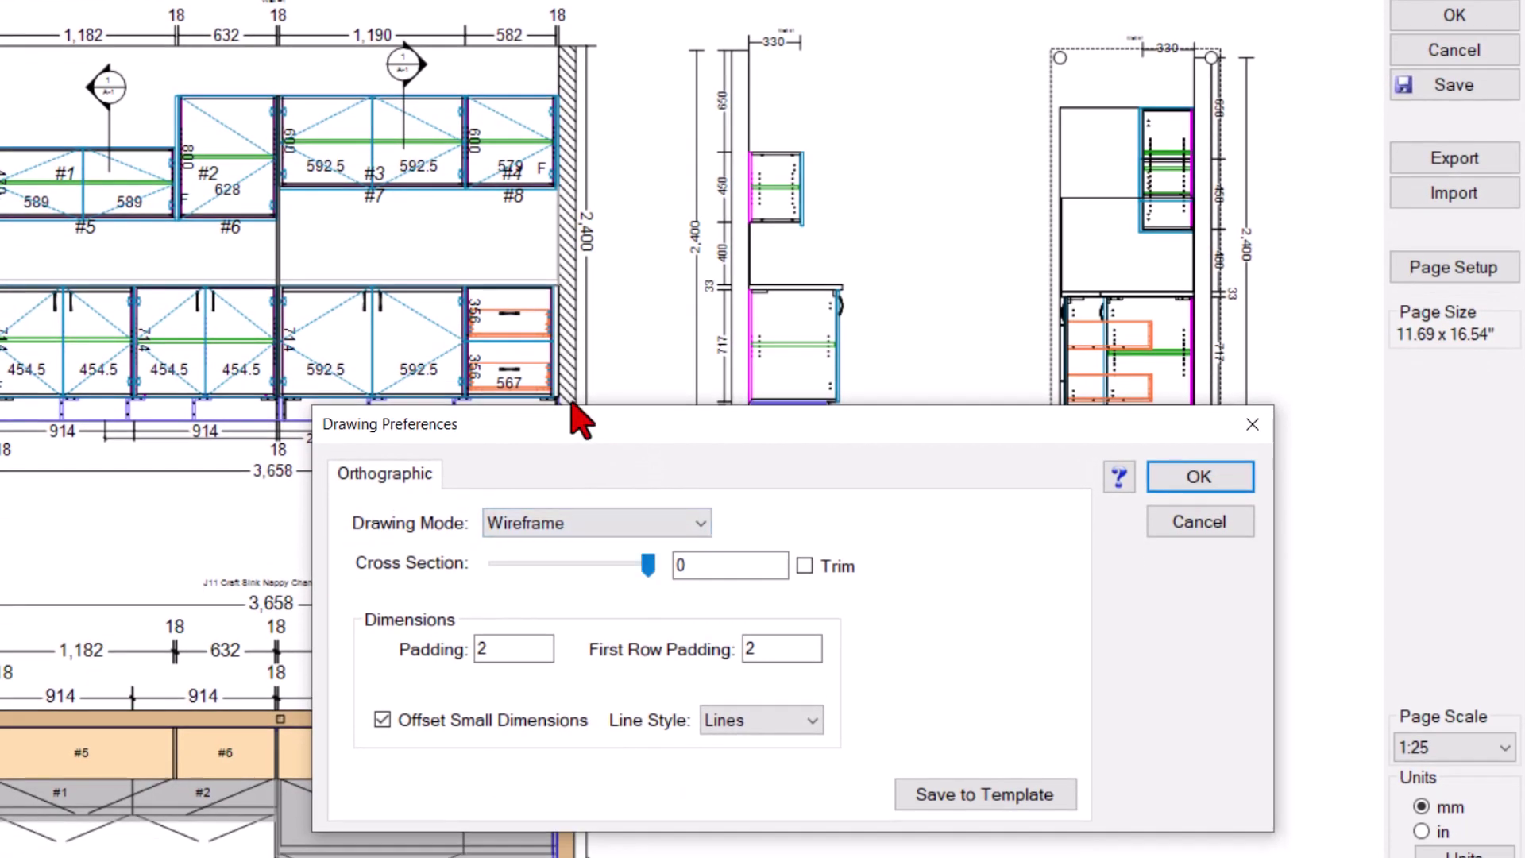
pyautogui.moveTo(564, 423); pyautogui.dragTo(588, 485)
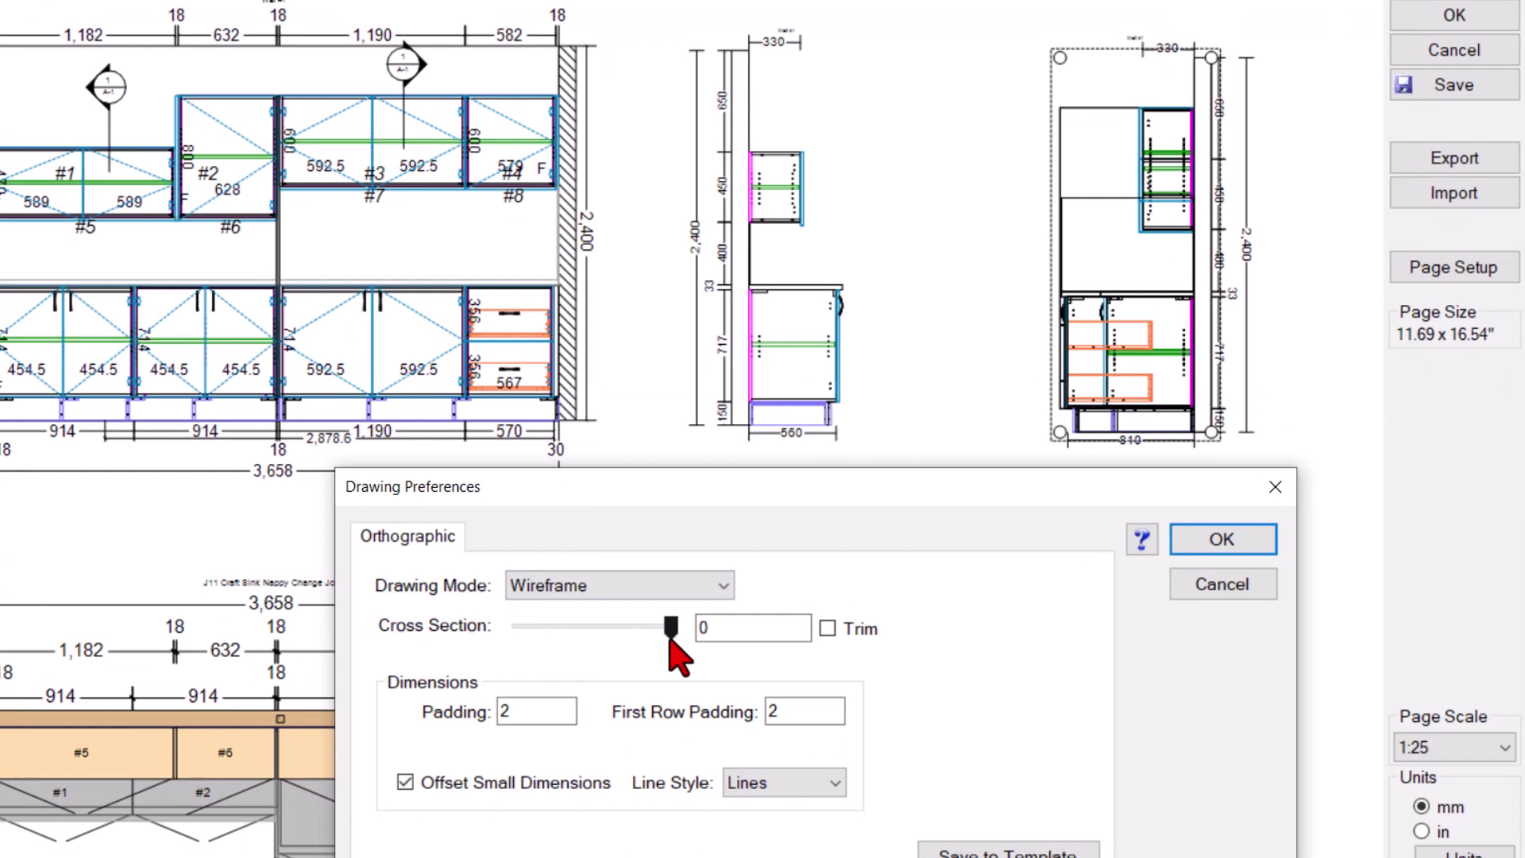
pyautogui.moveTo(669, 641); pyautogui.dragTo(548, 635)
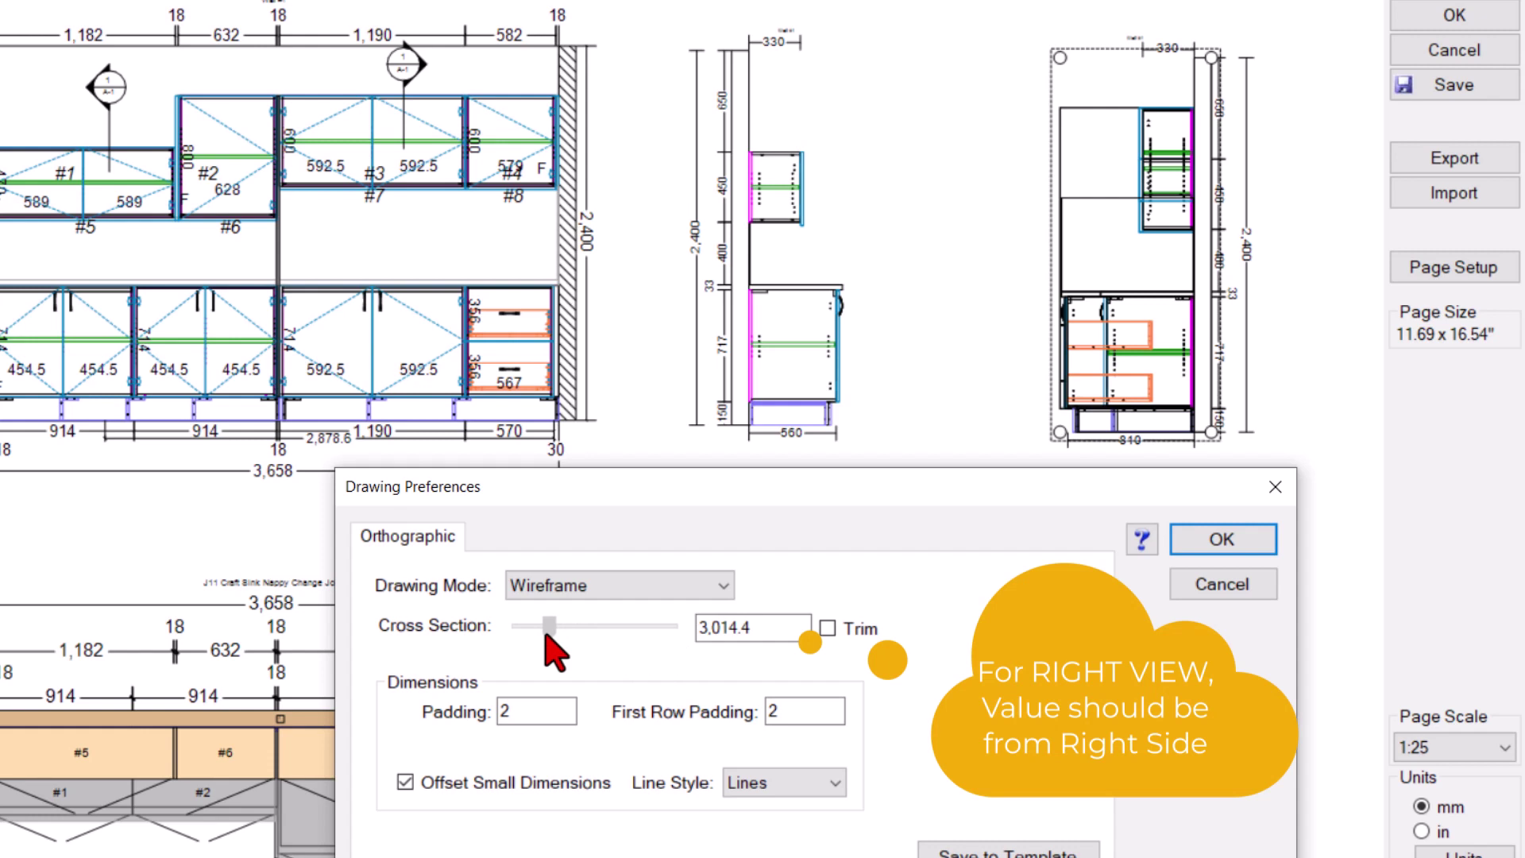
pyautogui.moveTo(809, 628); pyautogui.dragTo(623, 632)
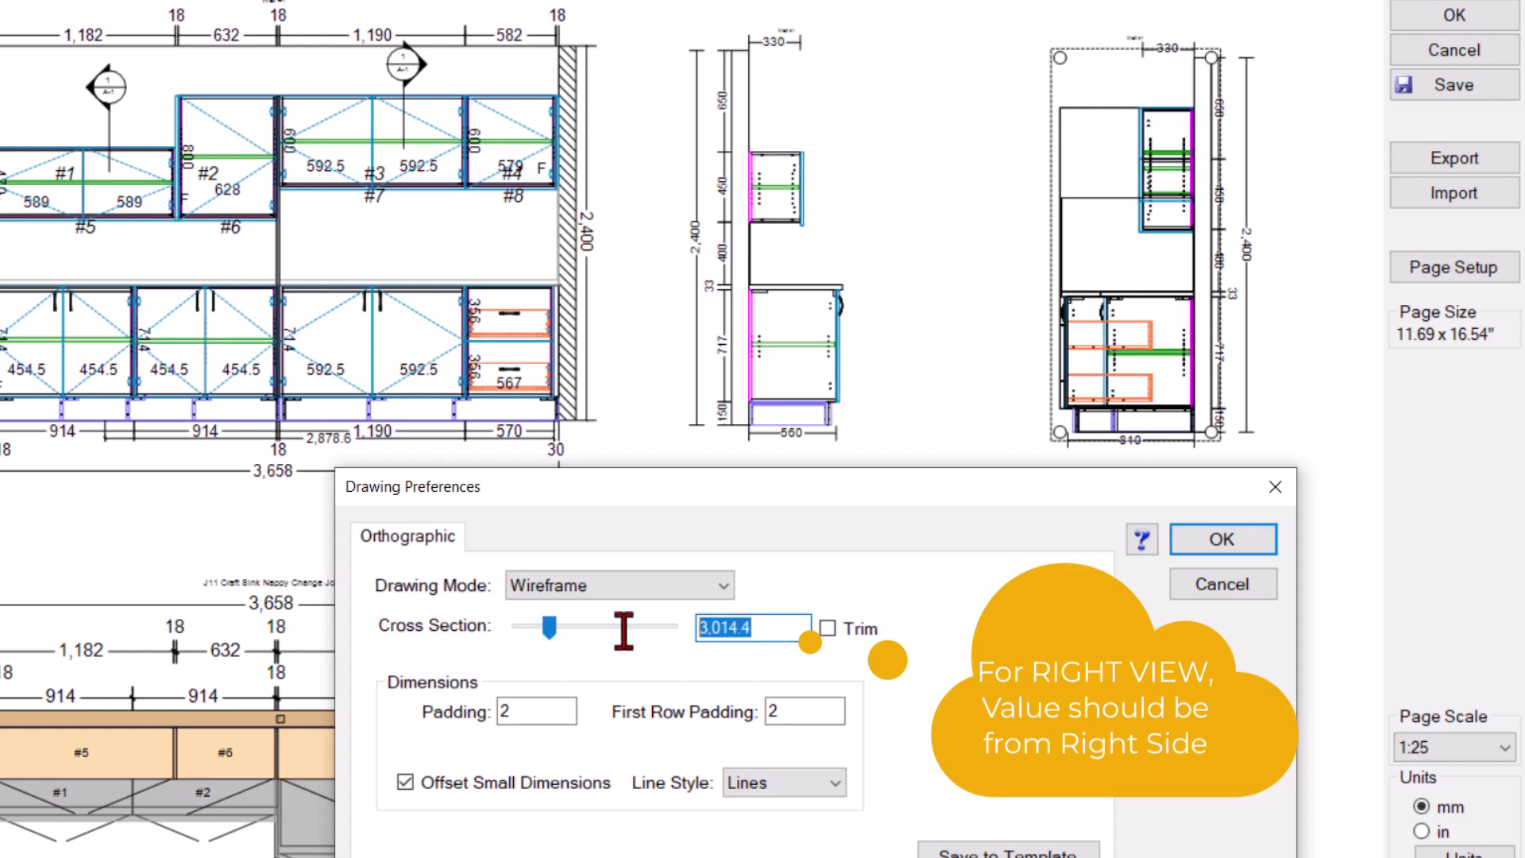
pyautogui.write('3400')
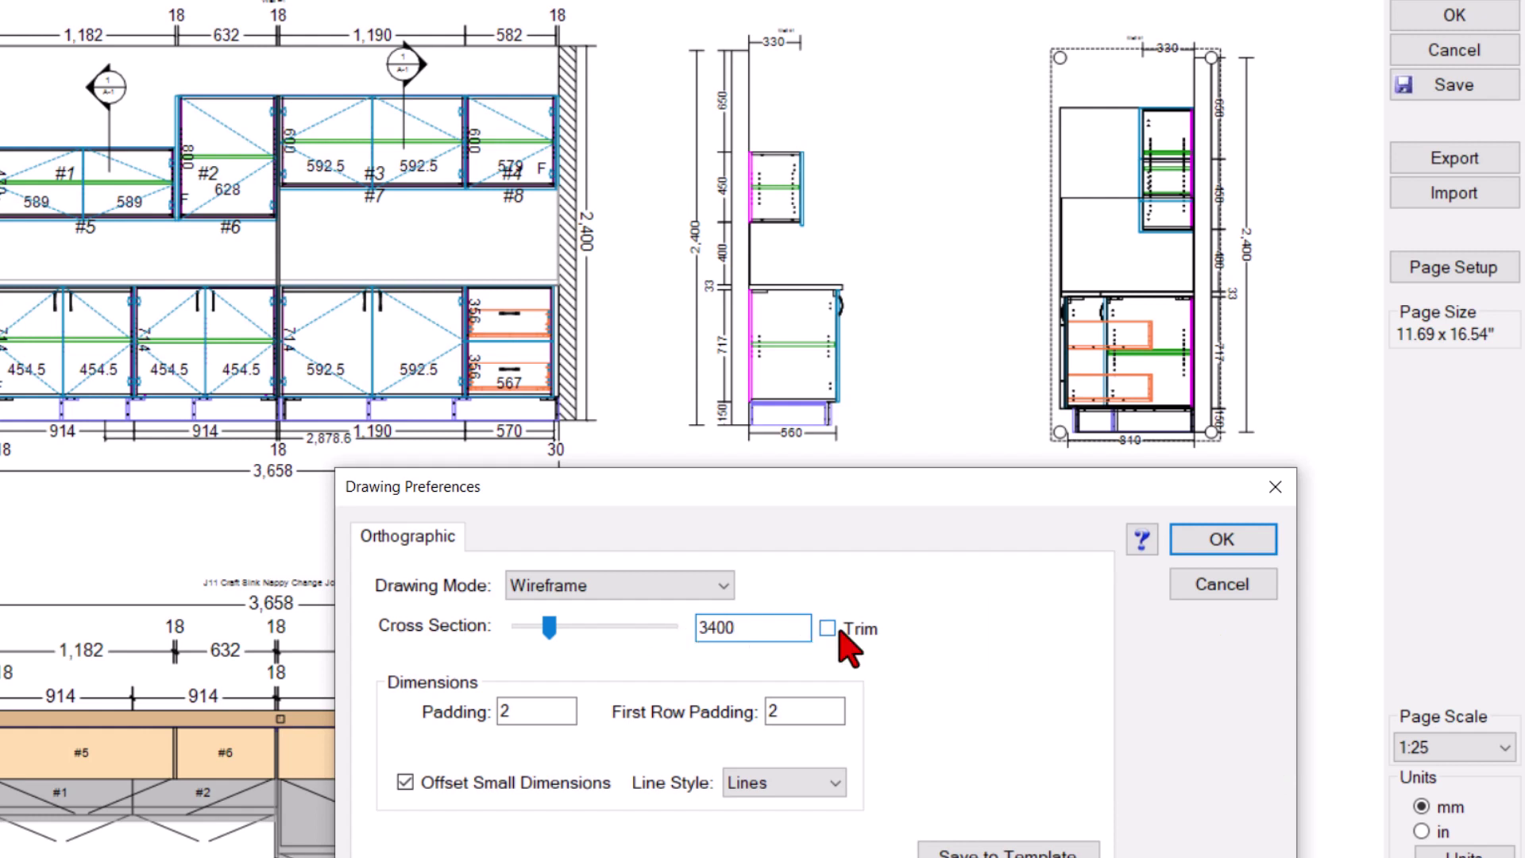
pyautogui.click(844, 631)
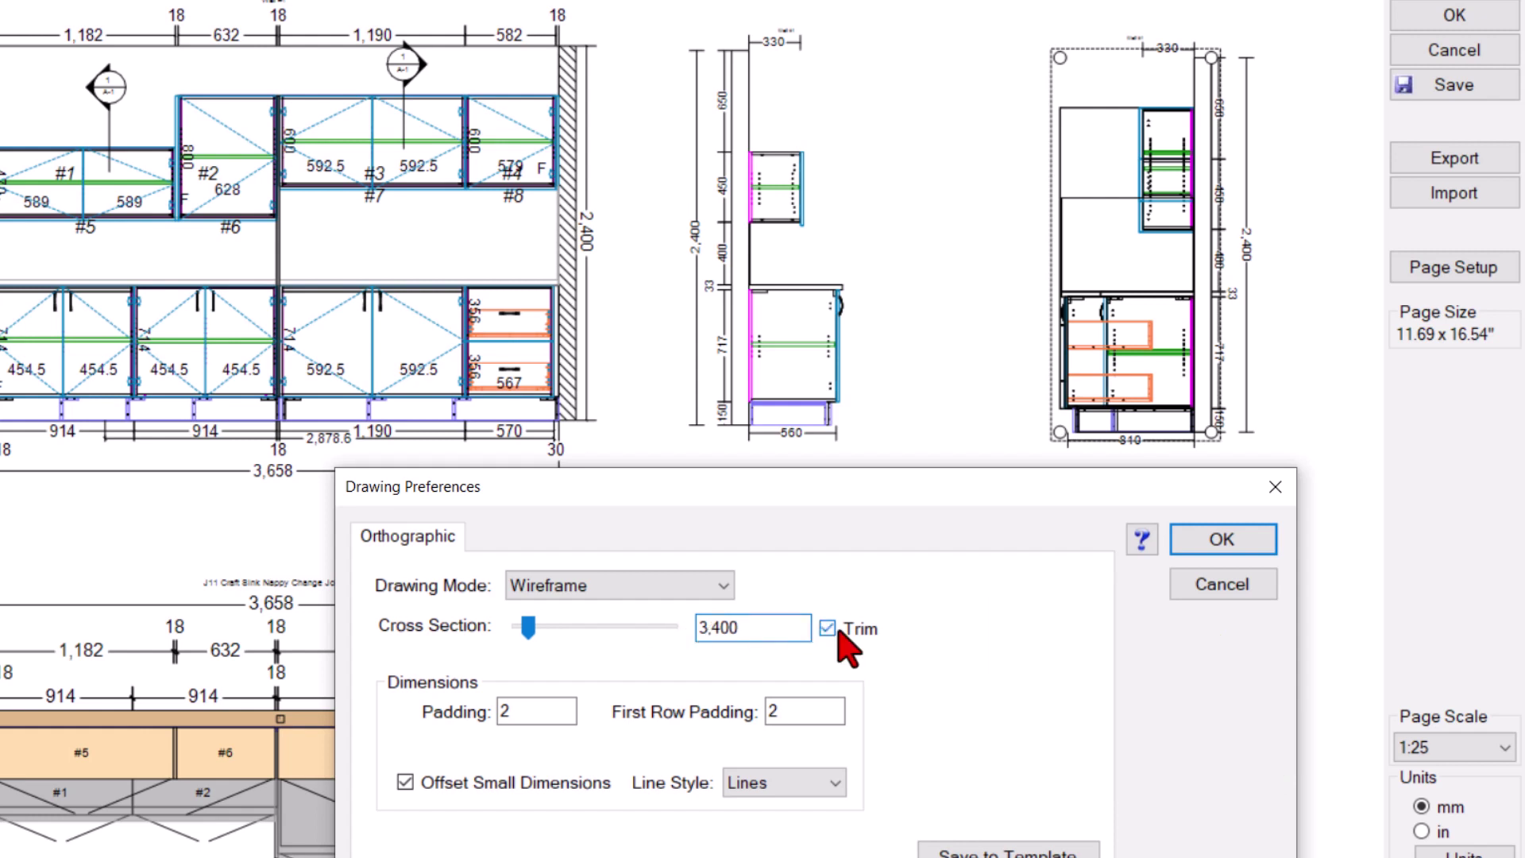
pyautogui.click(1186, 546)
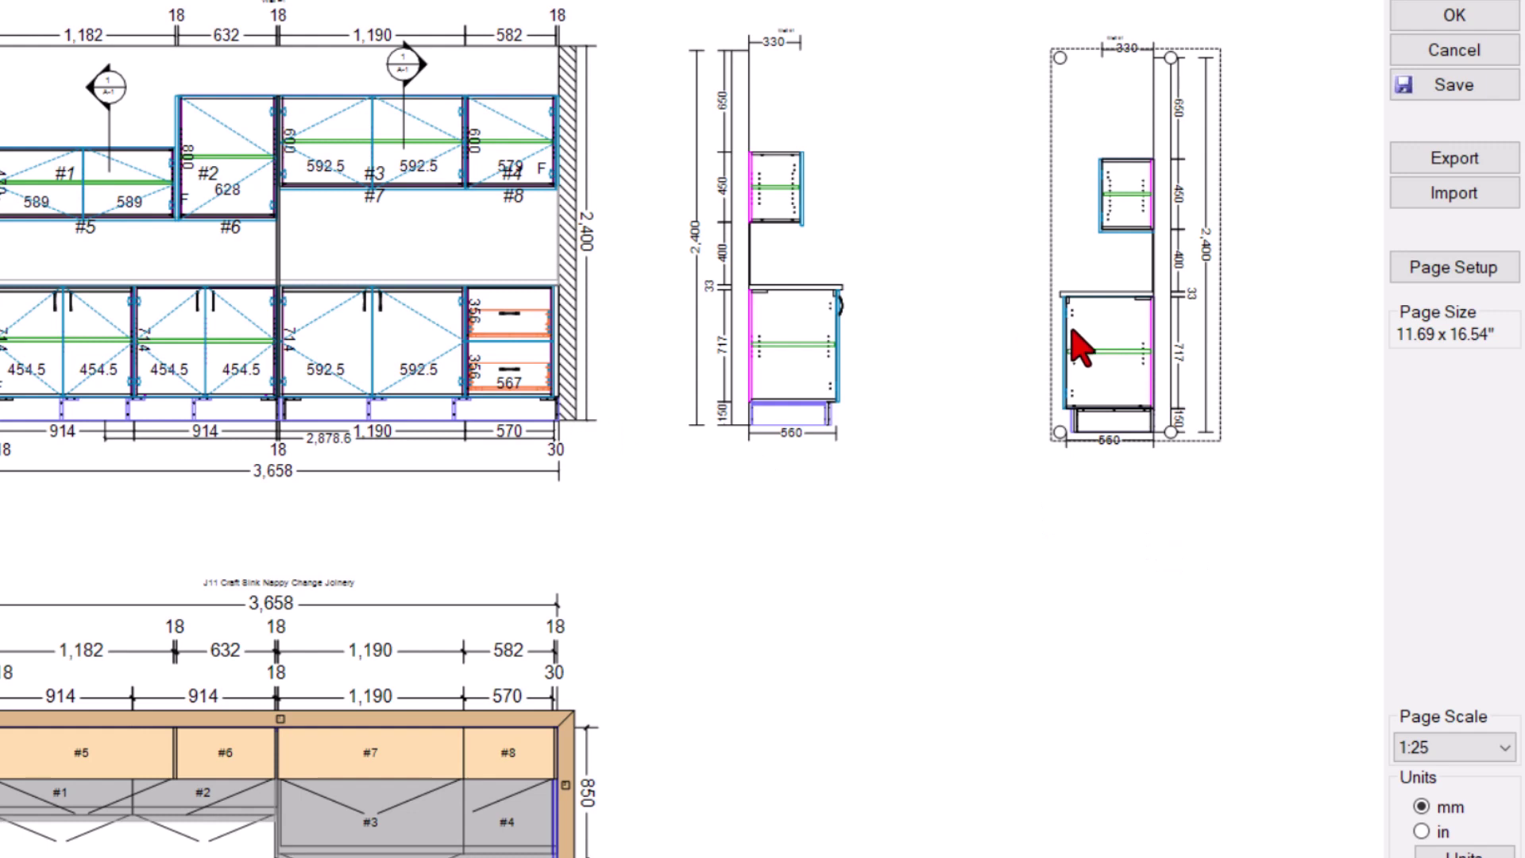
# - Recut the right-hand side view at an 800 cross section in its Drawing Preferences
pyautogui.rightClick(1123, 346)
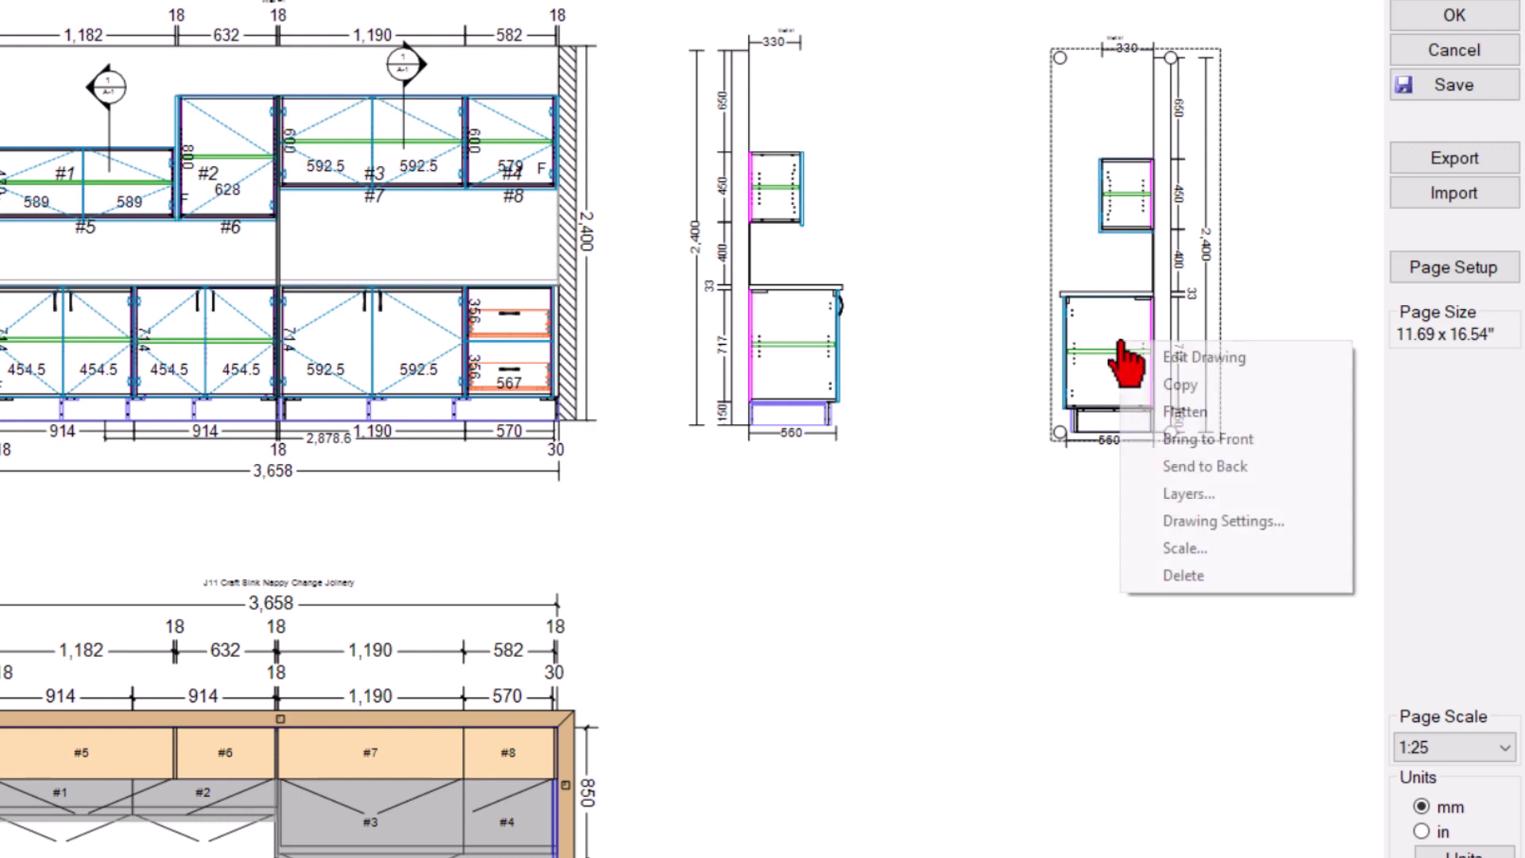
pyautogui.click(1176, 496)
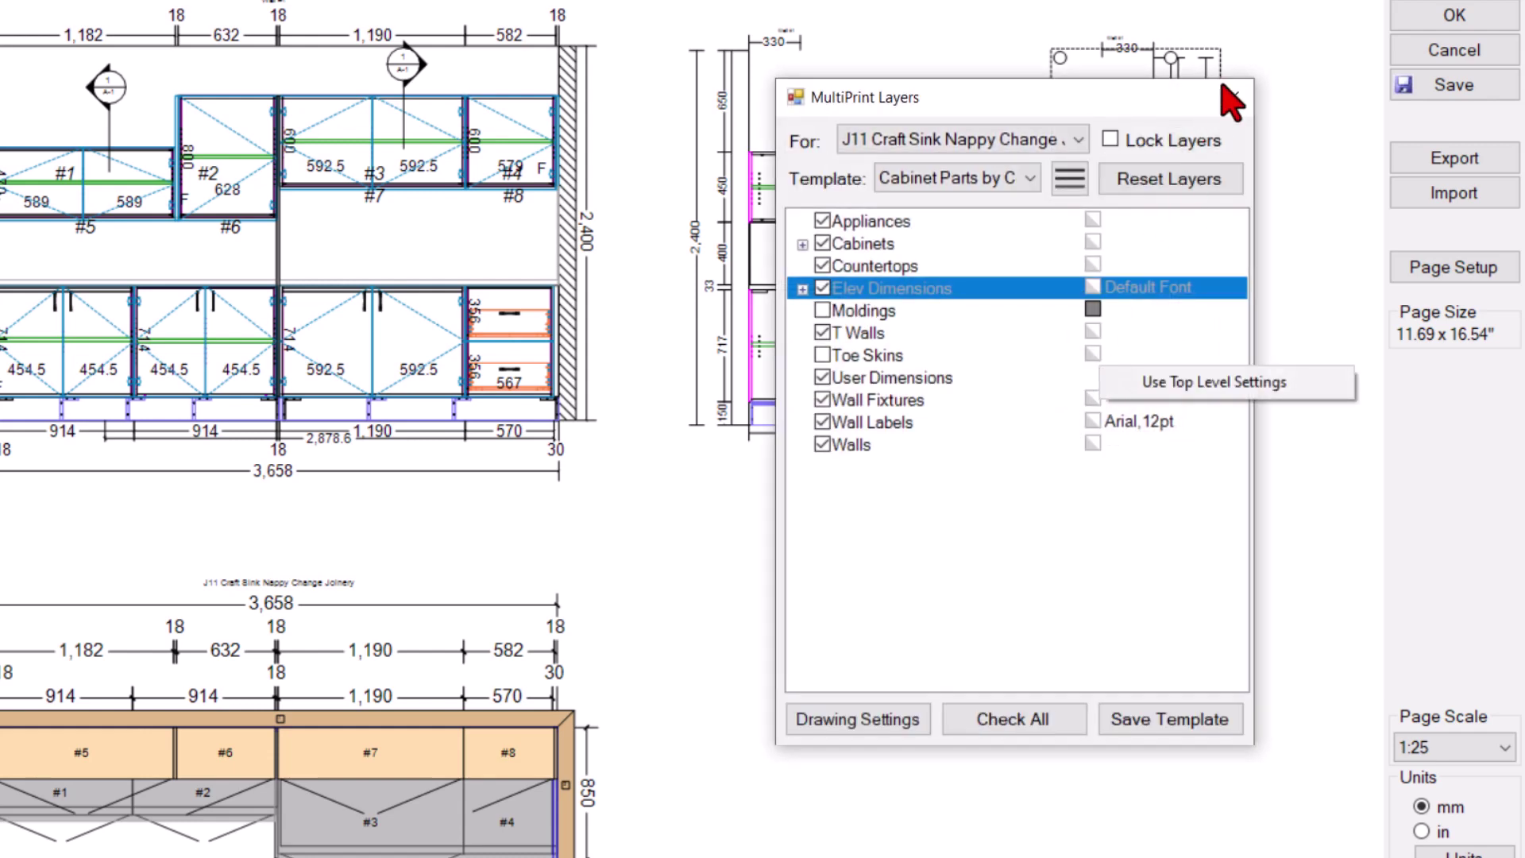
pyautogui.click(1235, 101)
pyautogui.rightClick(1087, 381)
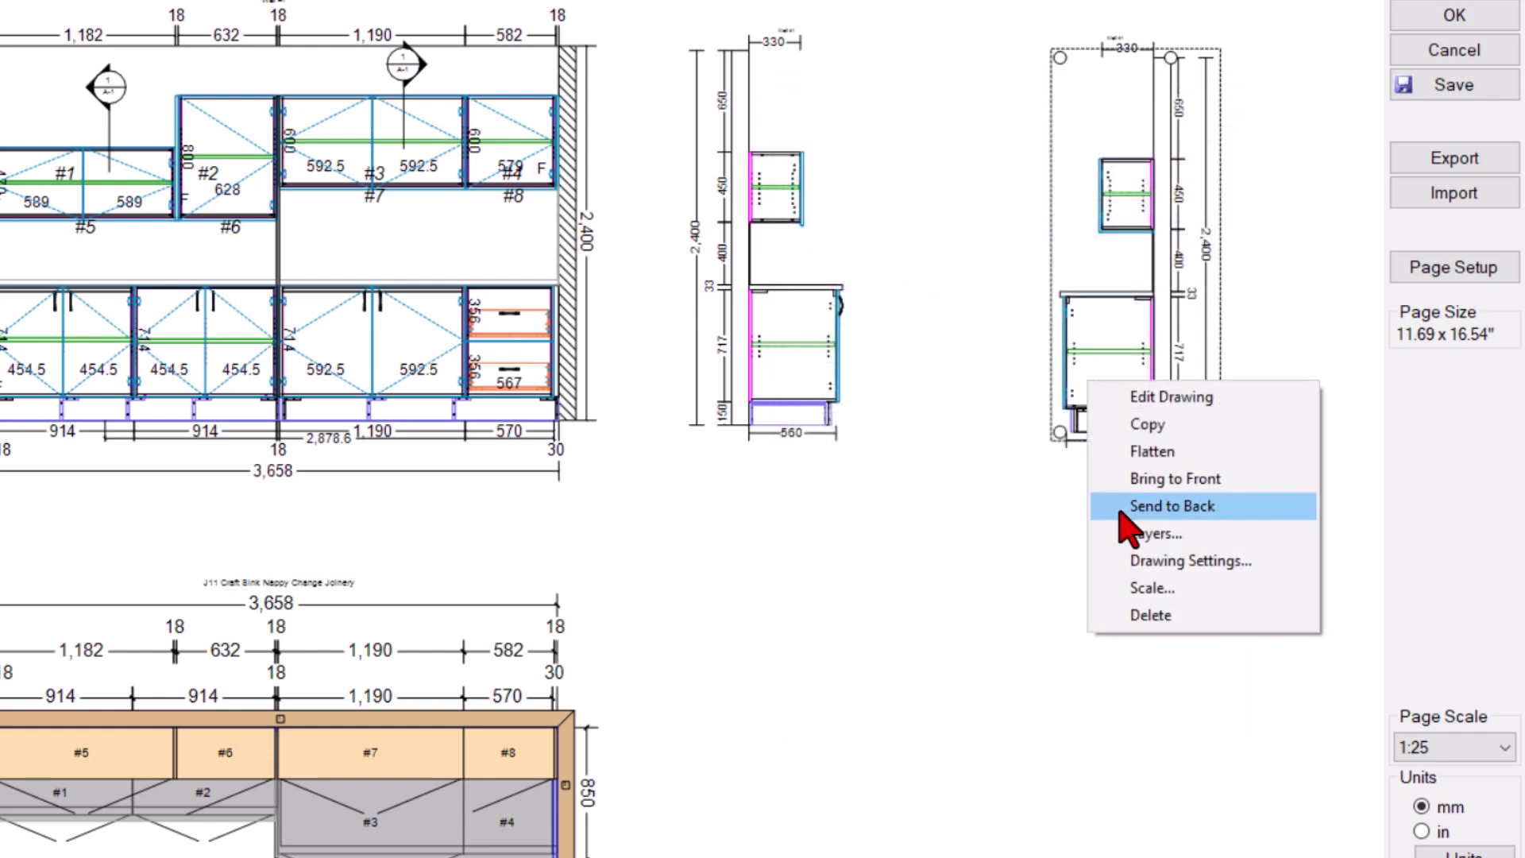
pyautogui.click(1128, 556)
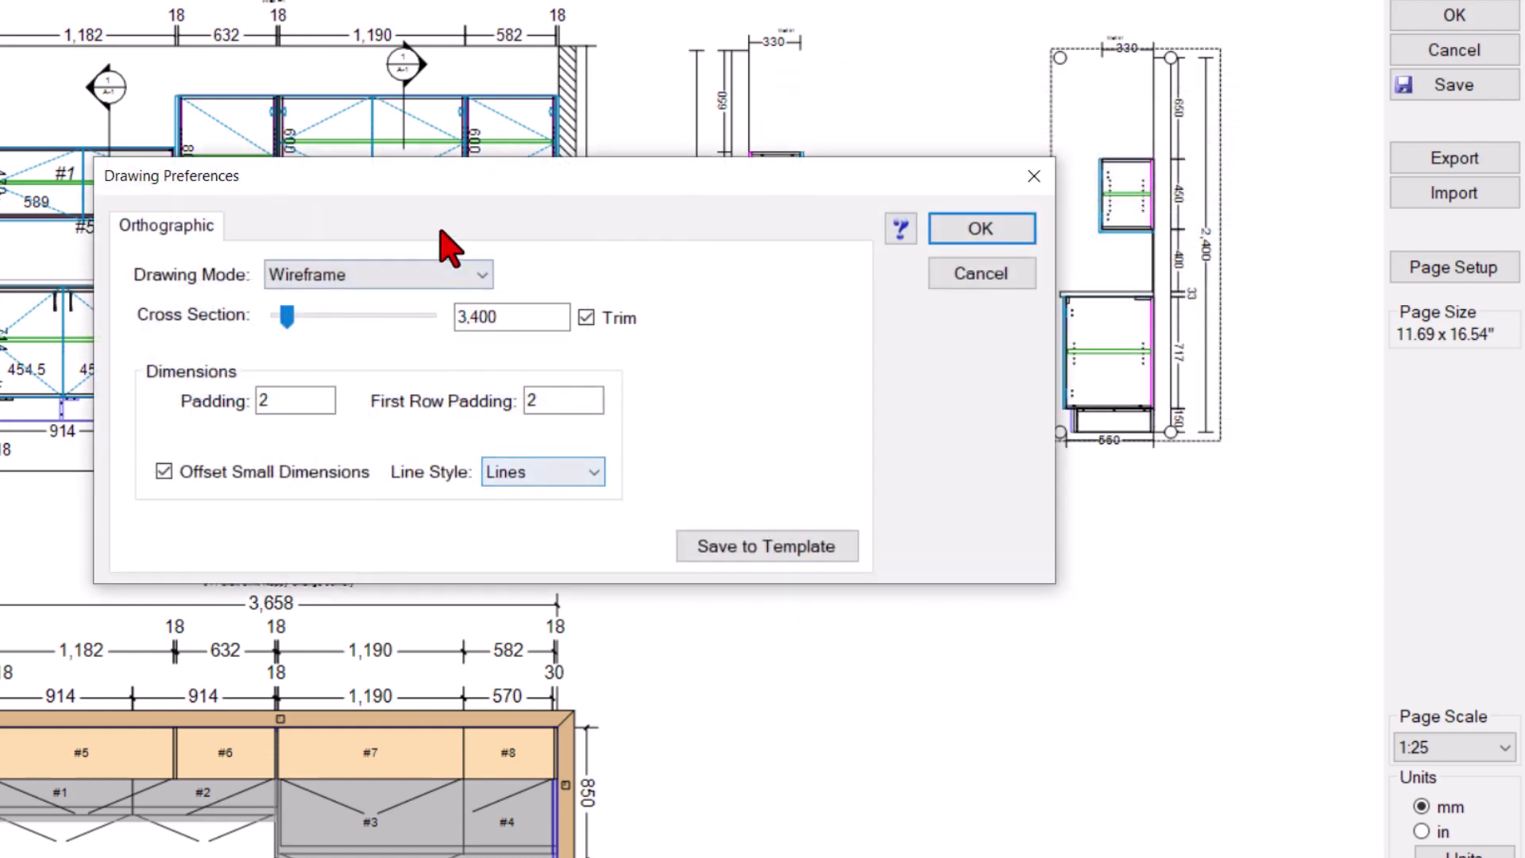
pyautogui.moveTo(445, 167)
pyautogui.mouseDown()
pyautogui.moveTo(443, 198)
pyautogui.moveTo(575, 513)
pyautogui.moveTo(641, 513)
pyautogui.mouseUp()
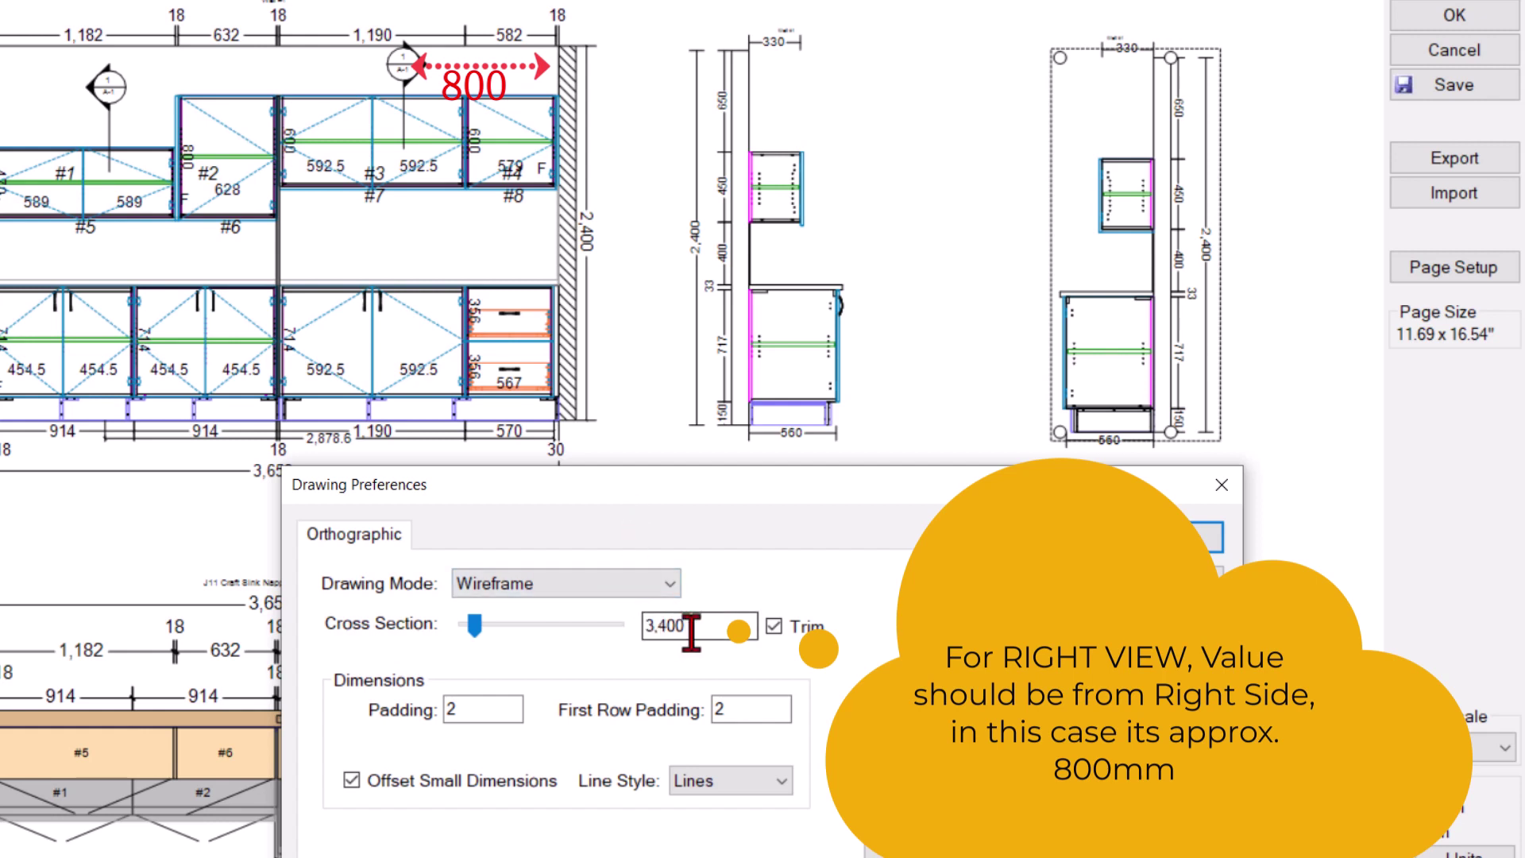
pyautogui.moveTo(677, 625); pyautogui.dragTo(606, 633)
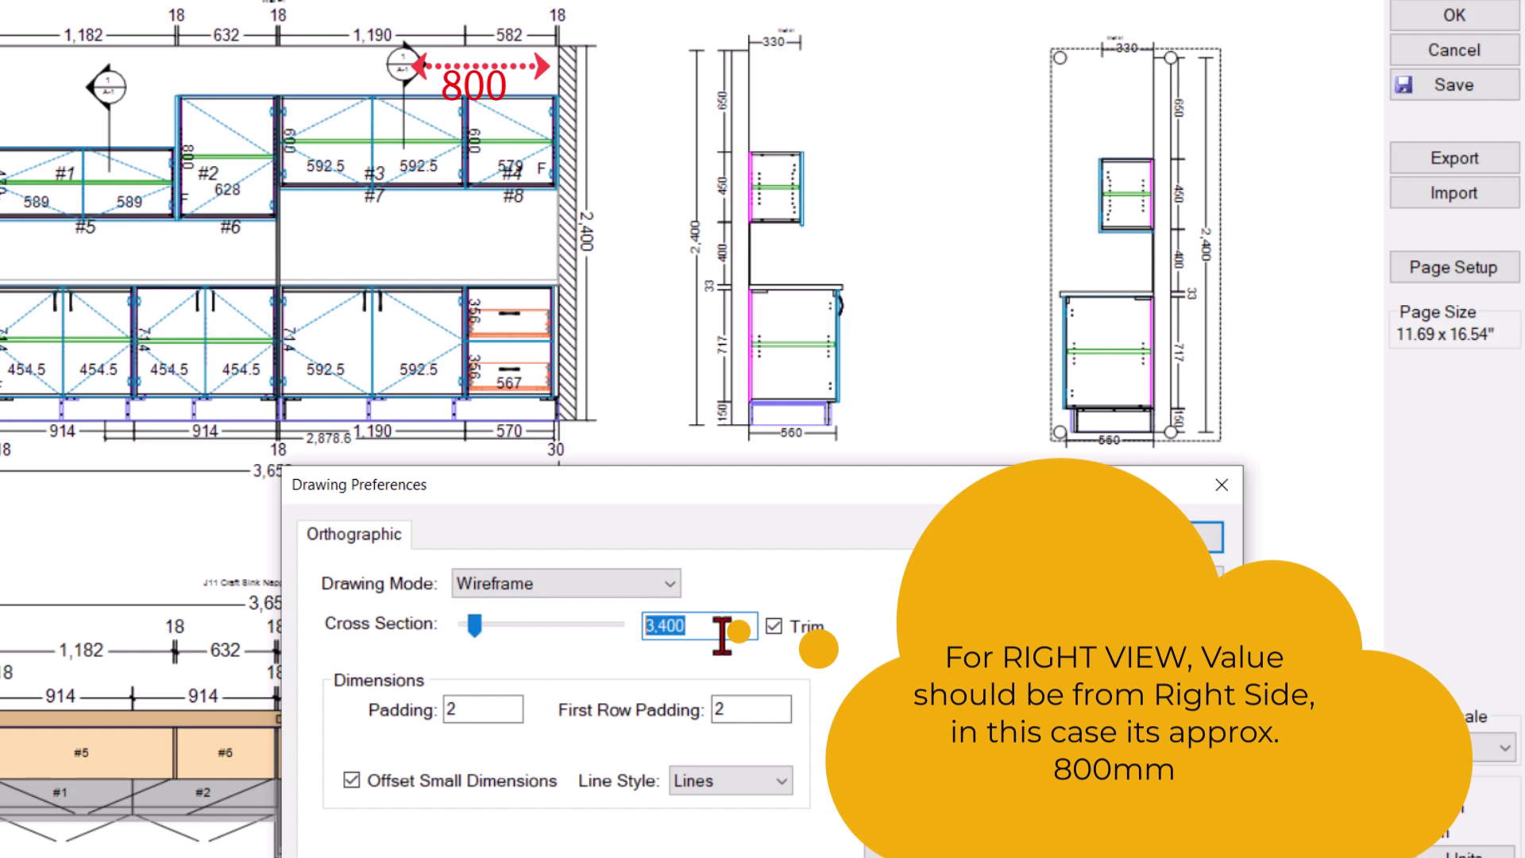
pyautogui.press('Return')
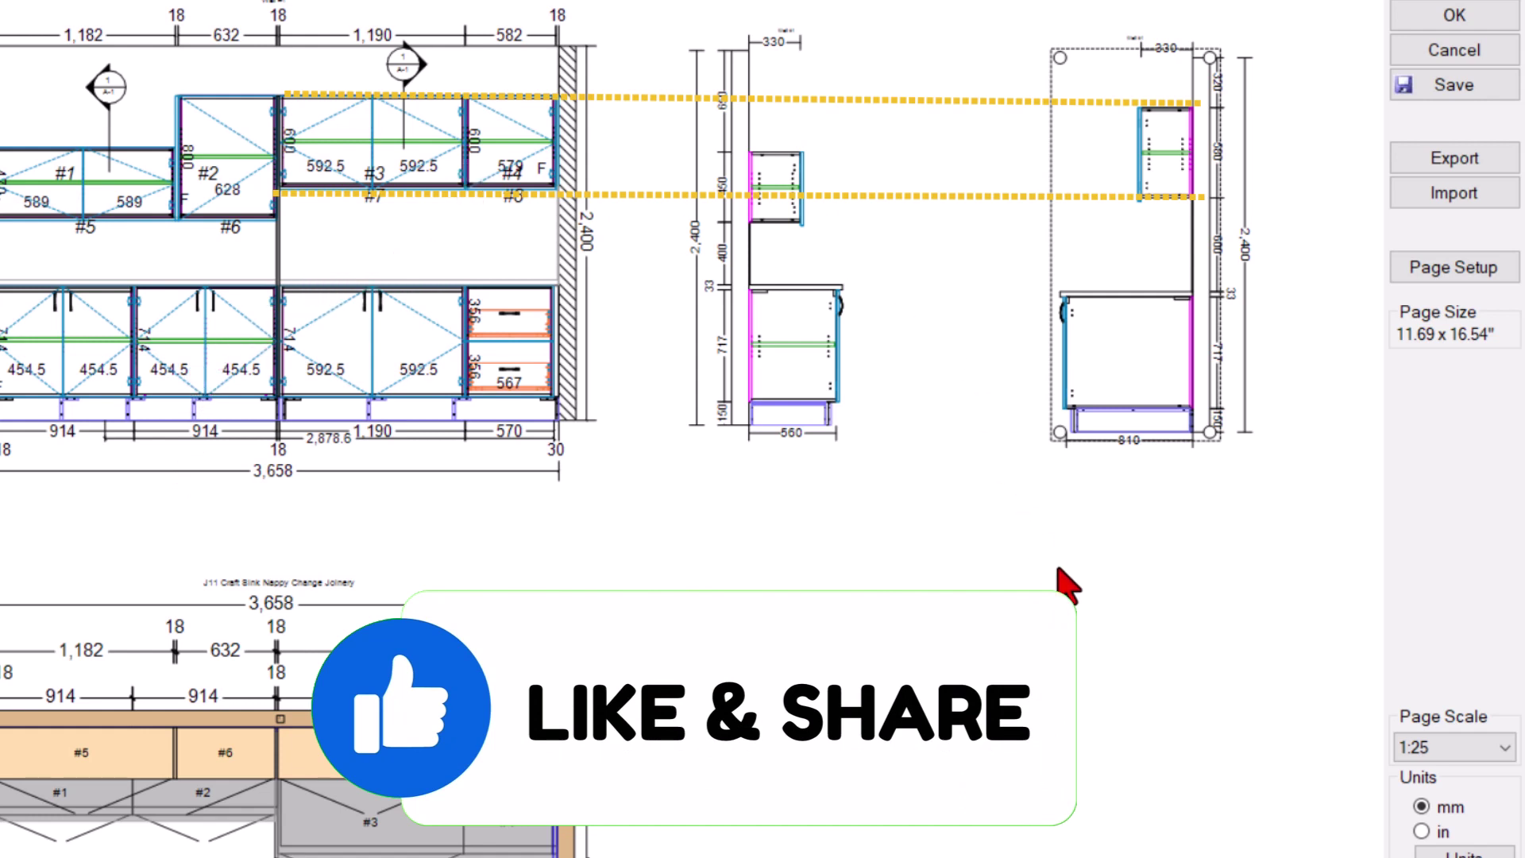
# - Relabel the left section-cut marker as A-A
pyautogui.click(1066, 507)
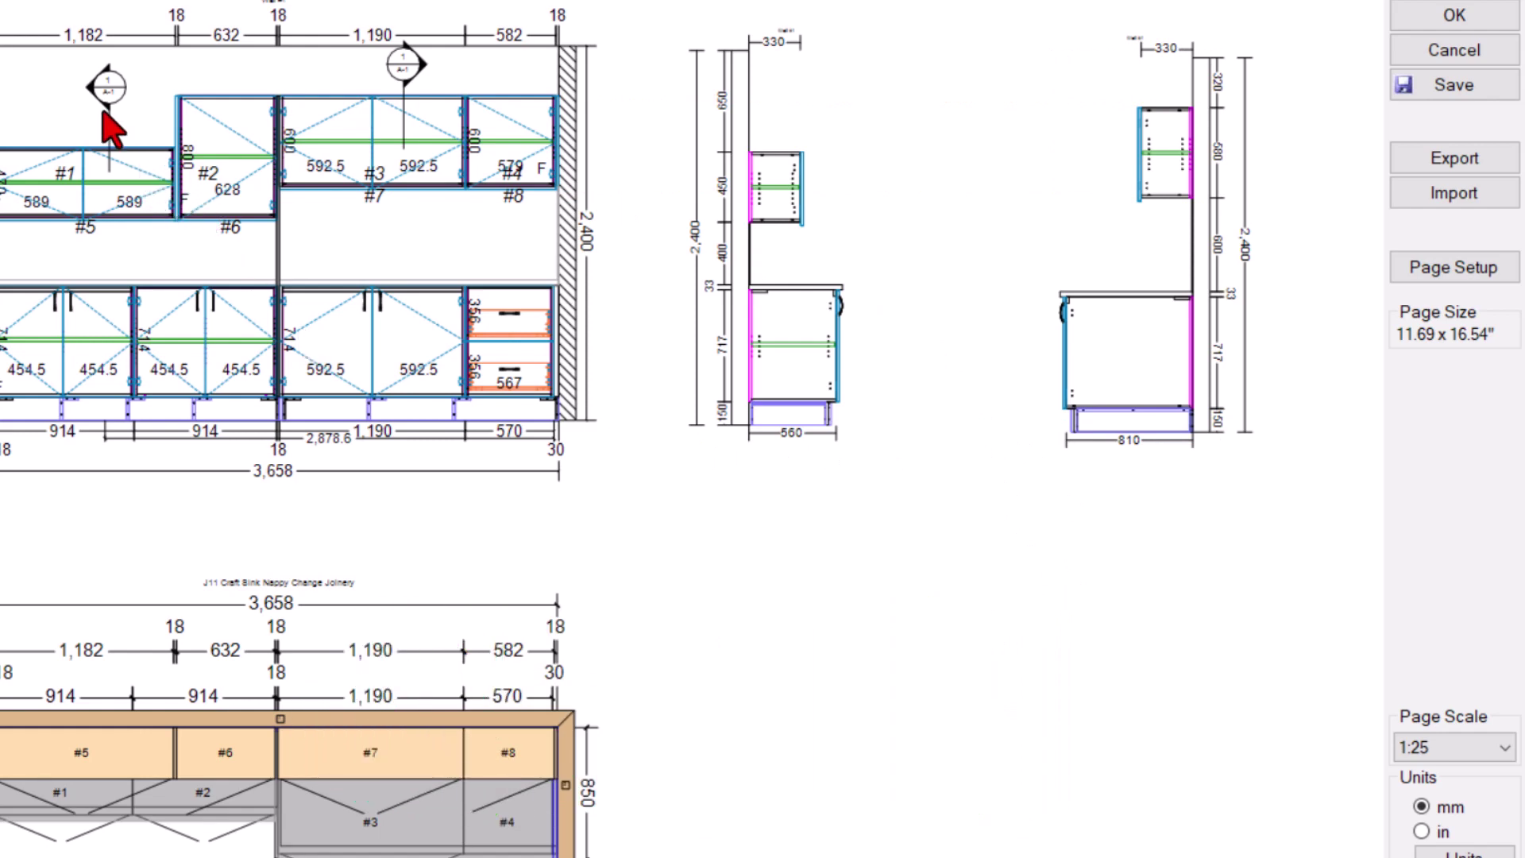
pyautogui.scroll(6, 98, 93)
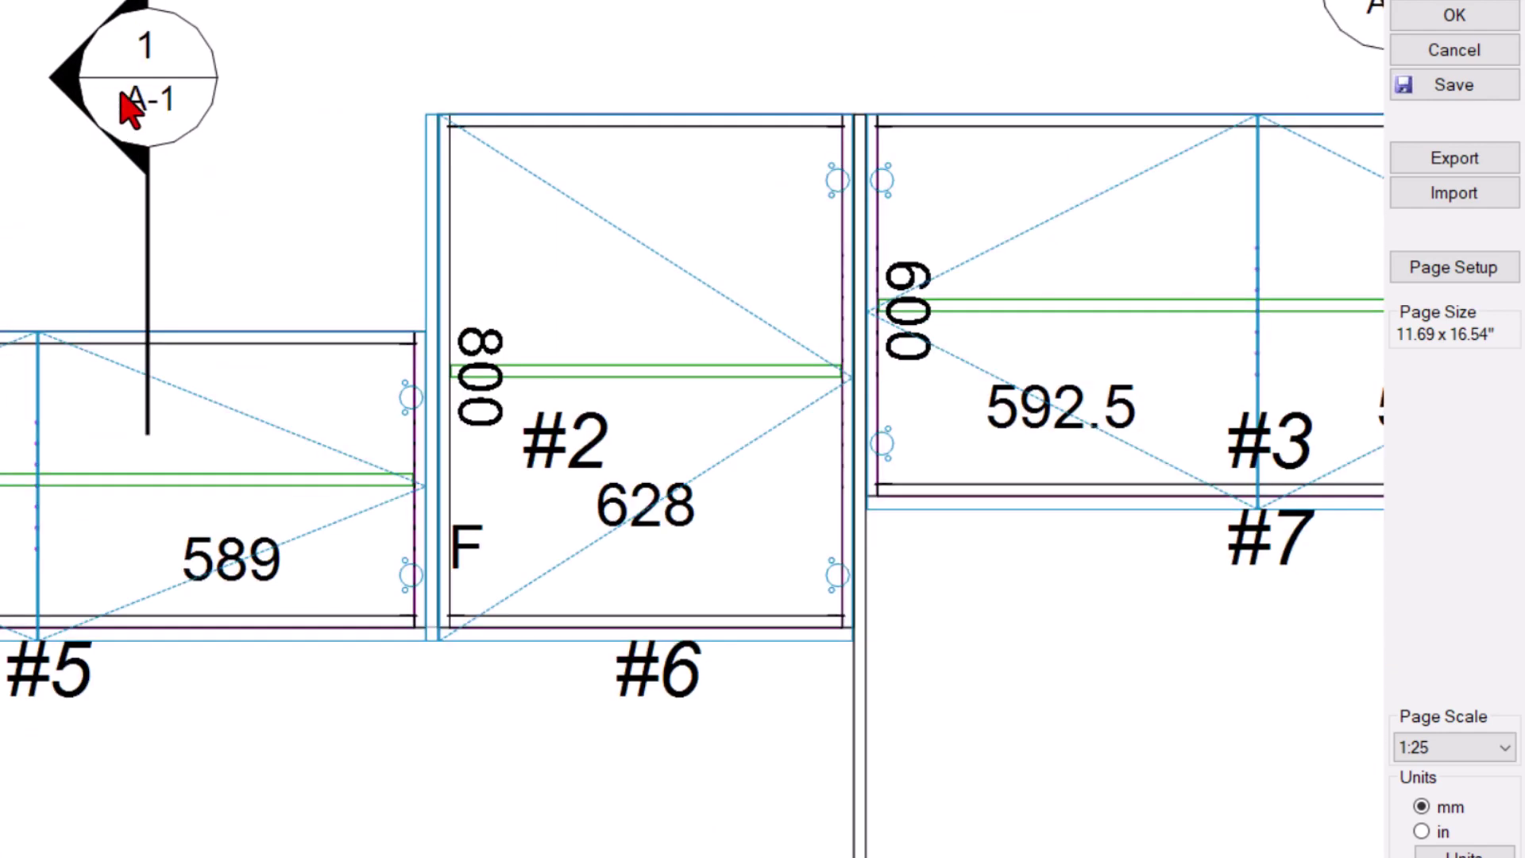
pyautogui.click(157, 106)
pyautogui.doubleClick(167, 120)
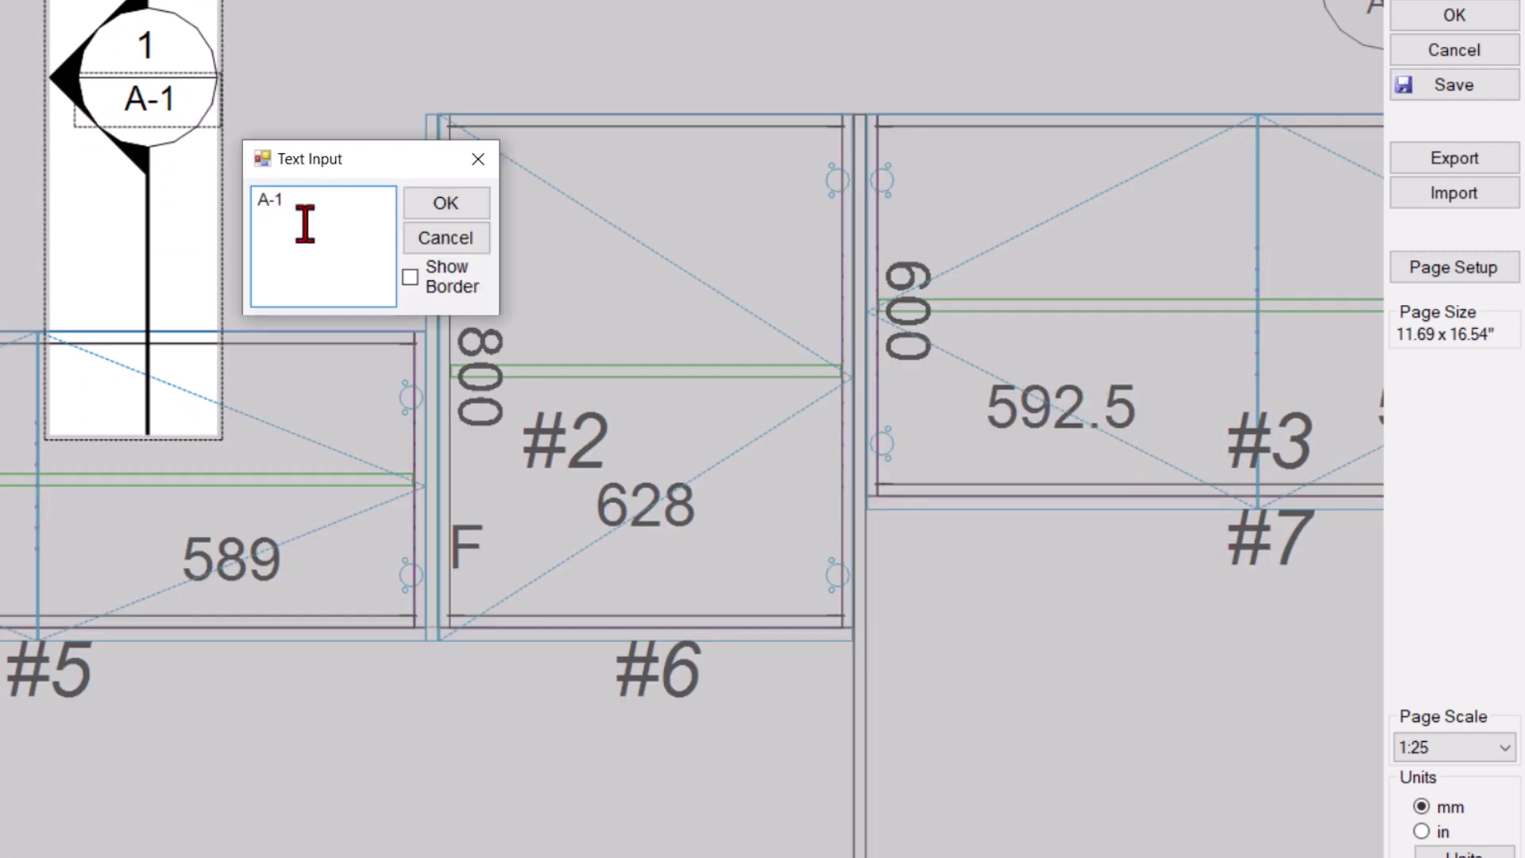
pyautogui.write('A')
pyautogui.click(433, 208)
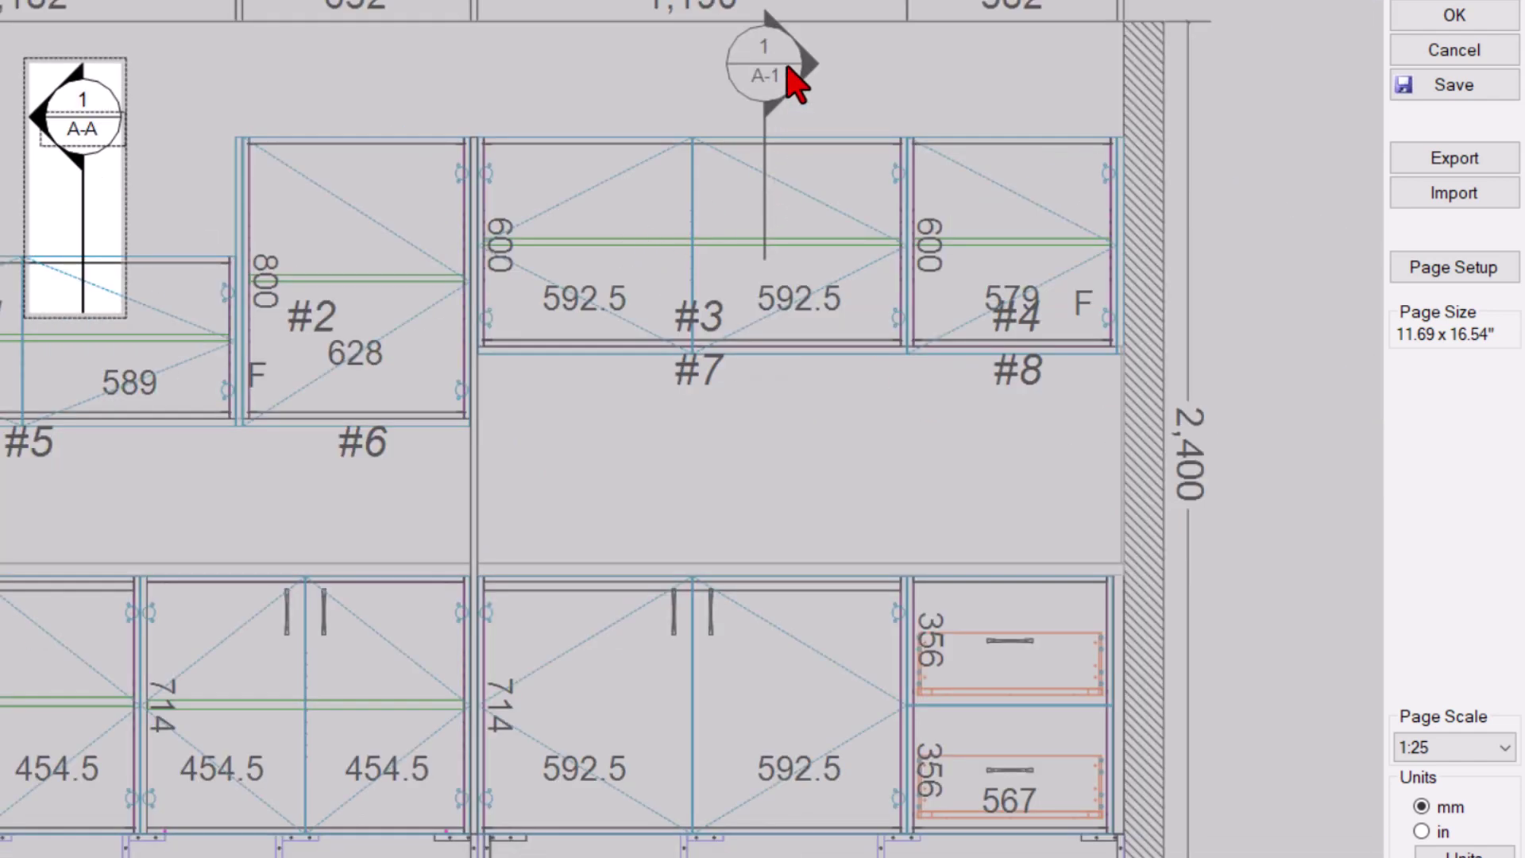
# - Relabel the second section-cut marker as B-B
pyautogui.click(787, 80)
pyautogui.click(787, 79)
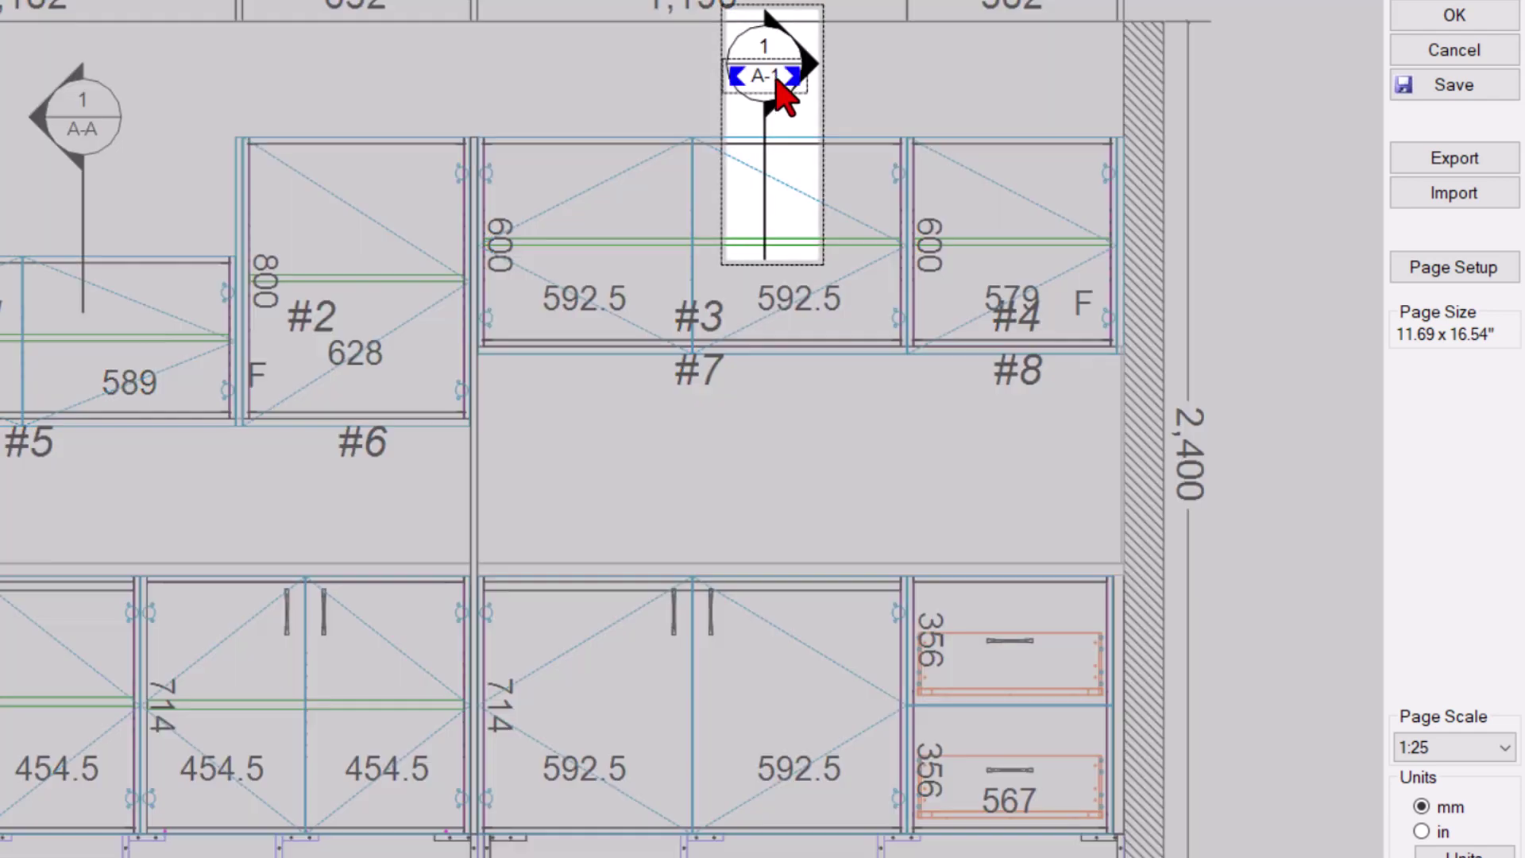
pyautogui.doubleClick(776, 77)
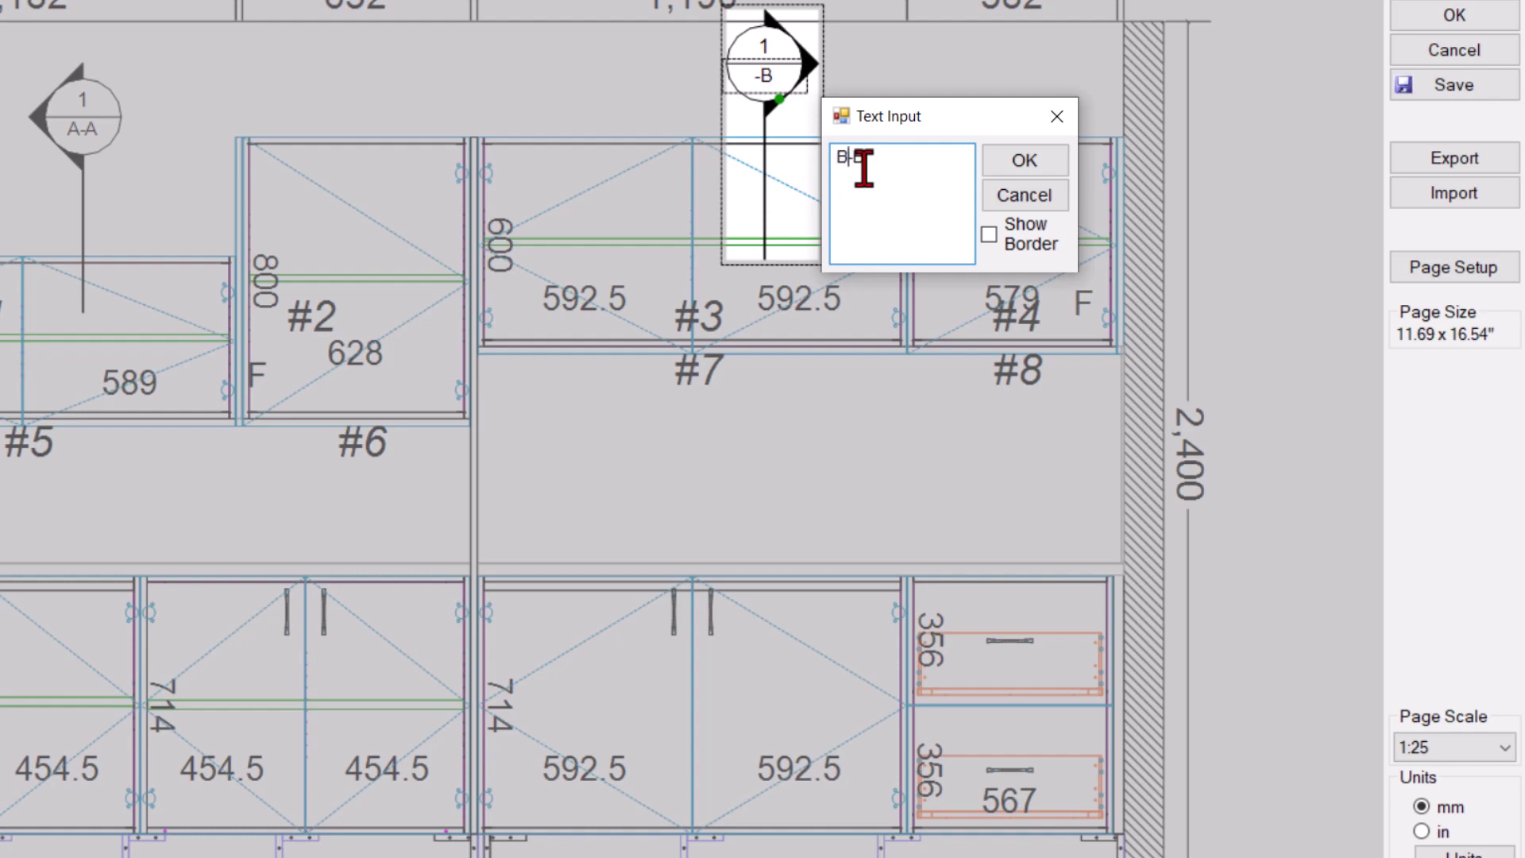
pyautogui.click(989, 159)
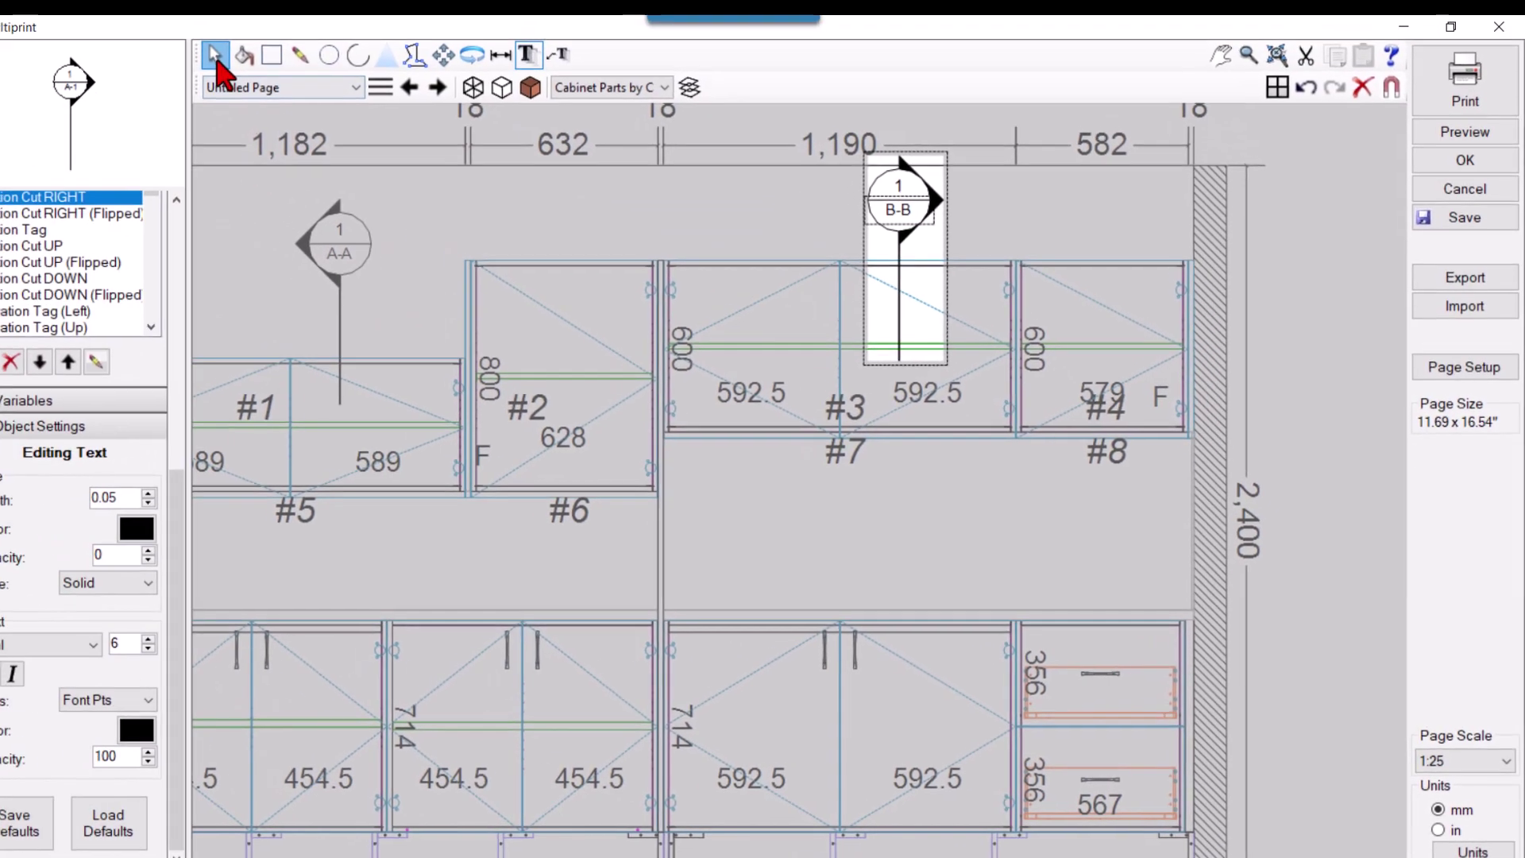
# - Drop Drawing Title symbols (Scale 1:25) from the Symbols Library beneath the side views
pyautogui.click(927, 630)
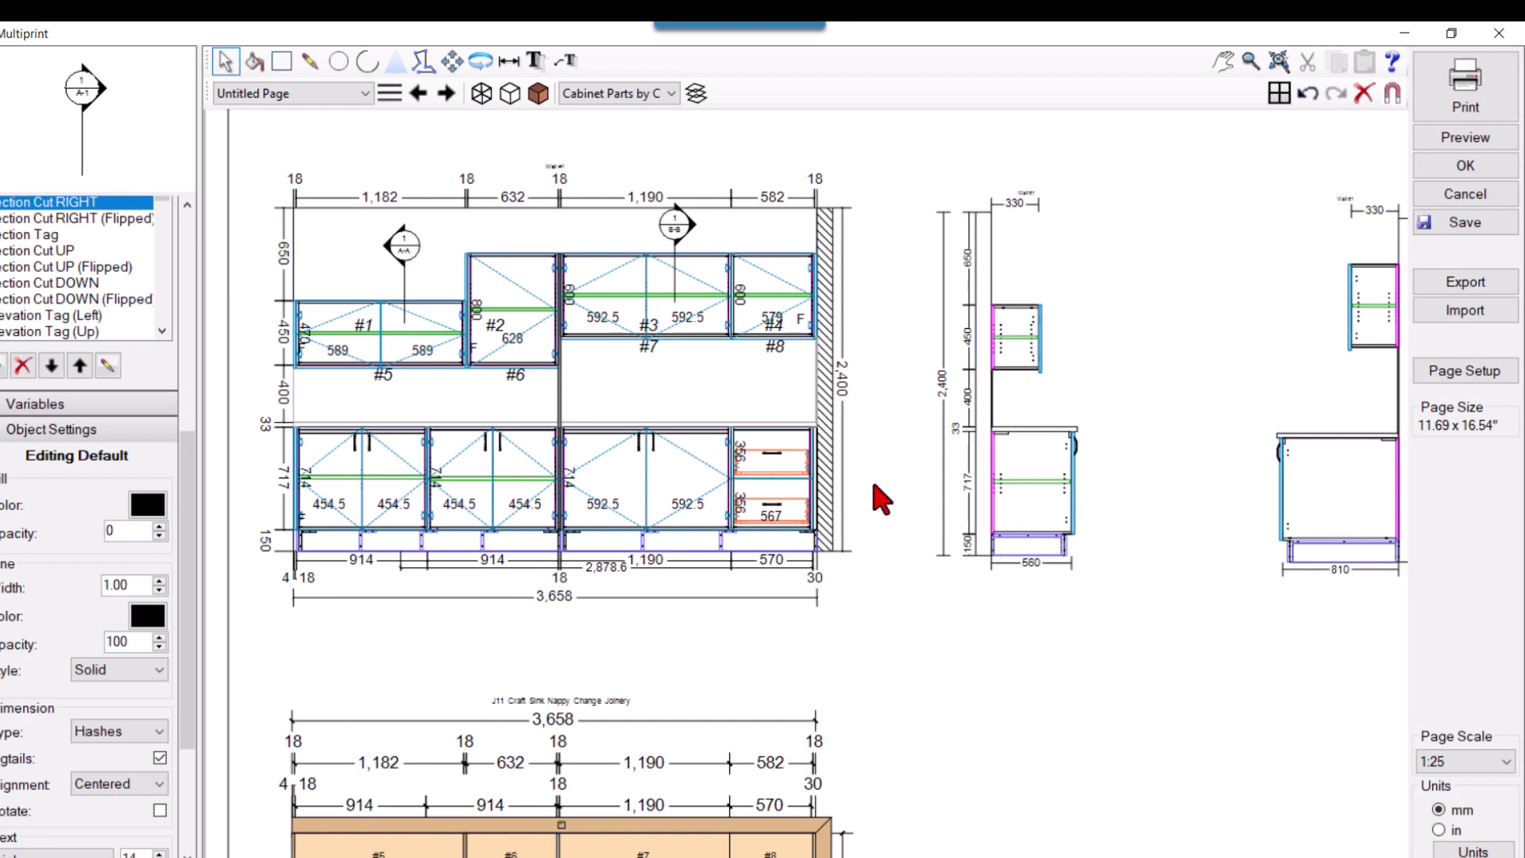
pyautogui.scroll(-1, 1025, 445)
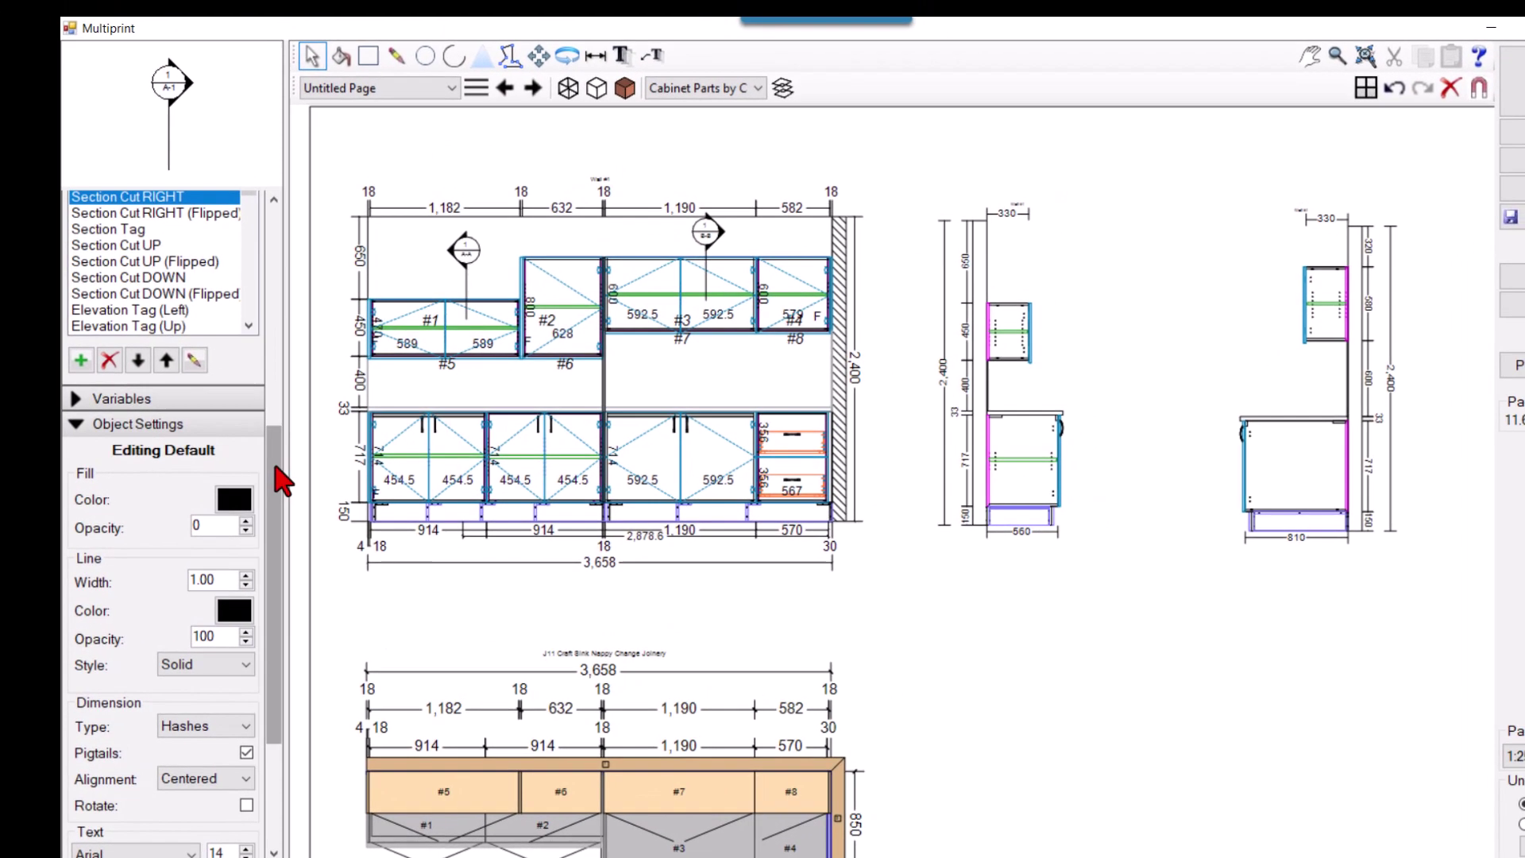
pyautogui.moveTo(313, 459); pyautogui.dragTo(312, 406)
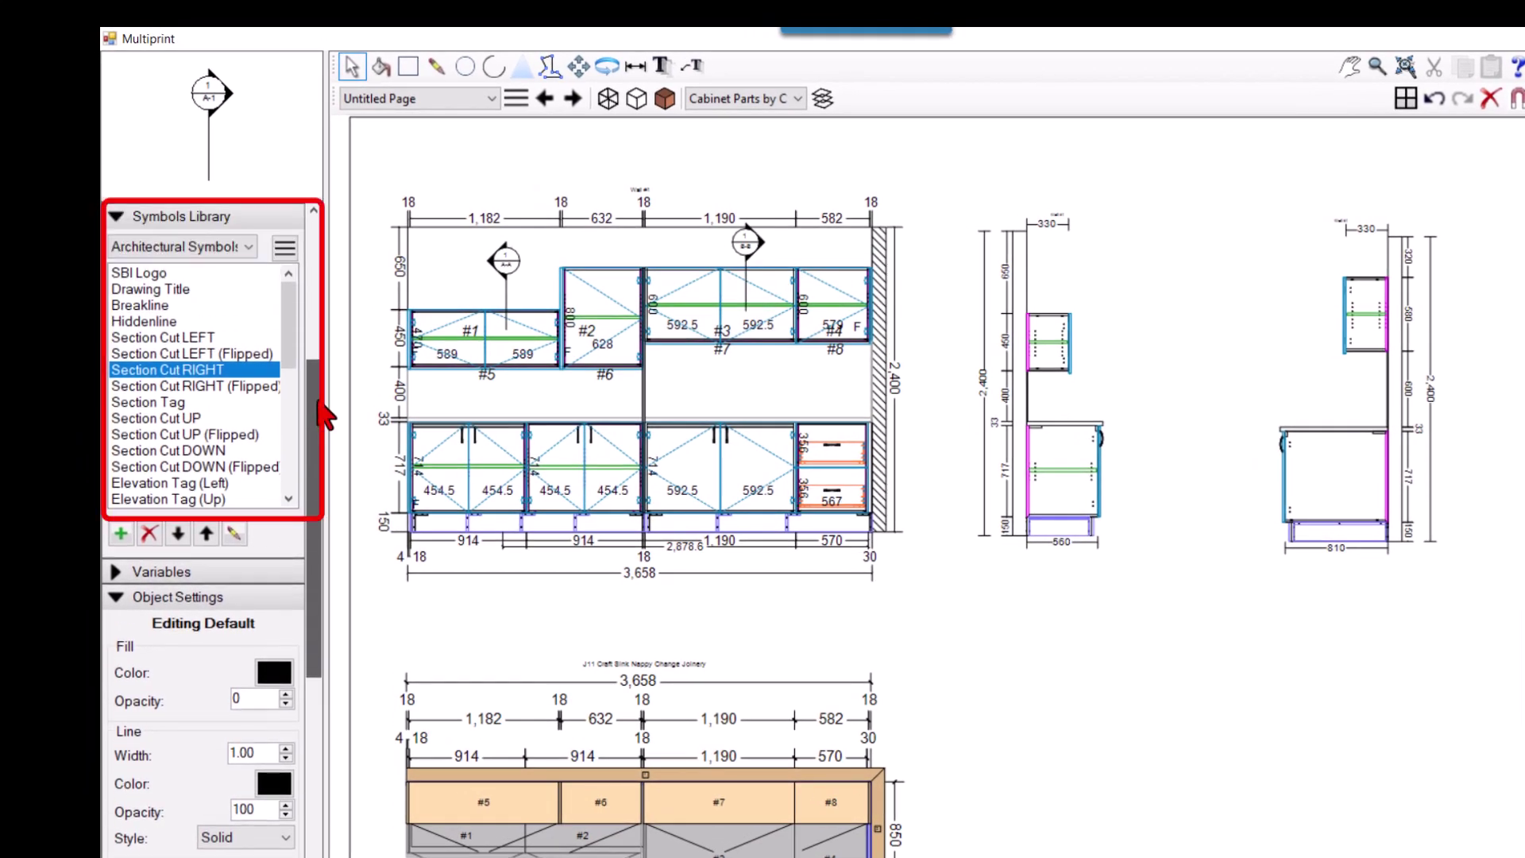
pyautogui.click(159, 289)
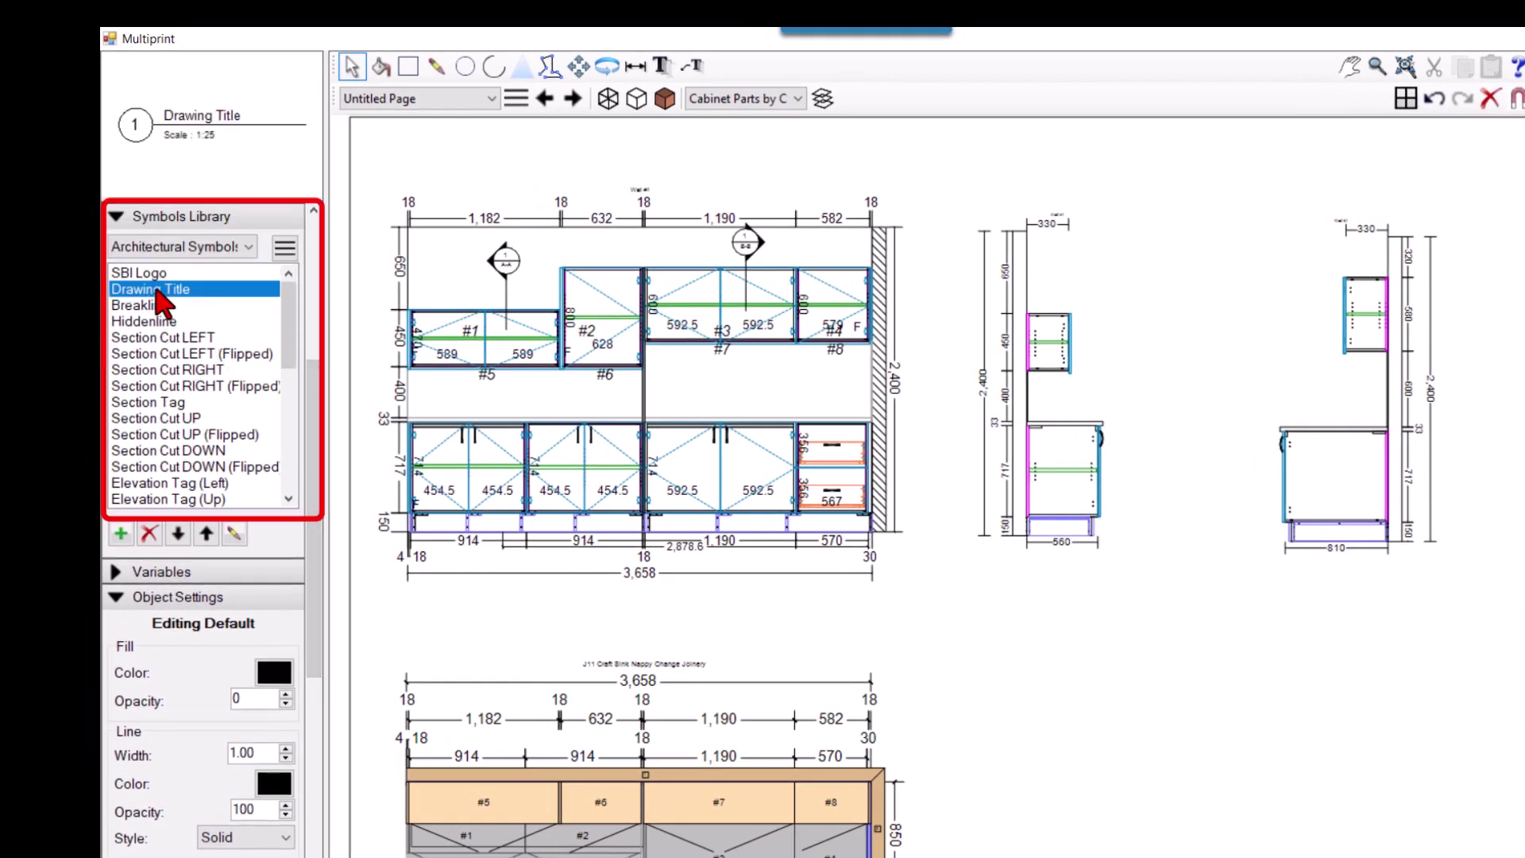
pyautogui.moveTo(157, 294)
pyautogui.mouseDown()
pyautogui.moveTo(1028, 505)
pyautogui.moveTo(1052, 598)
pyautogui.mouseUp()
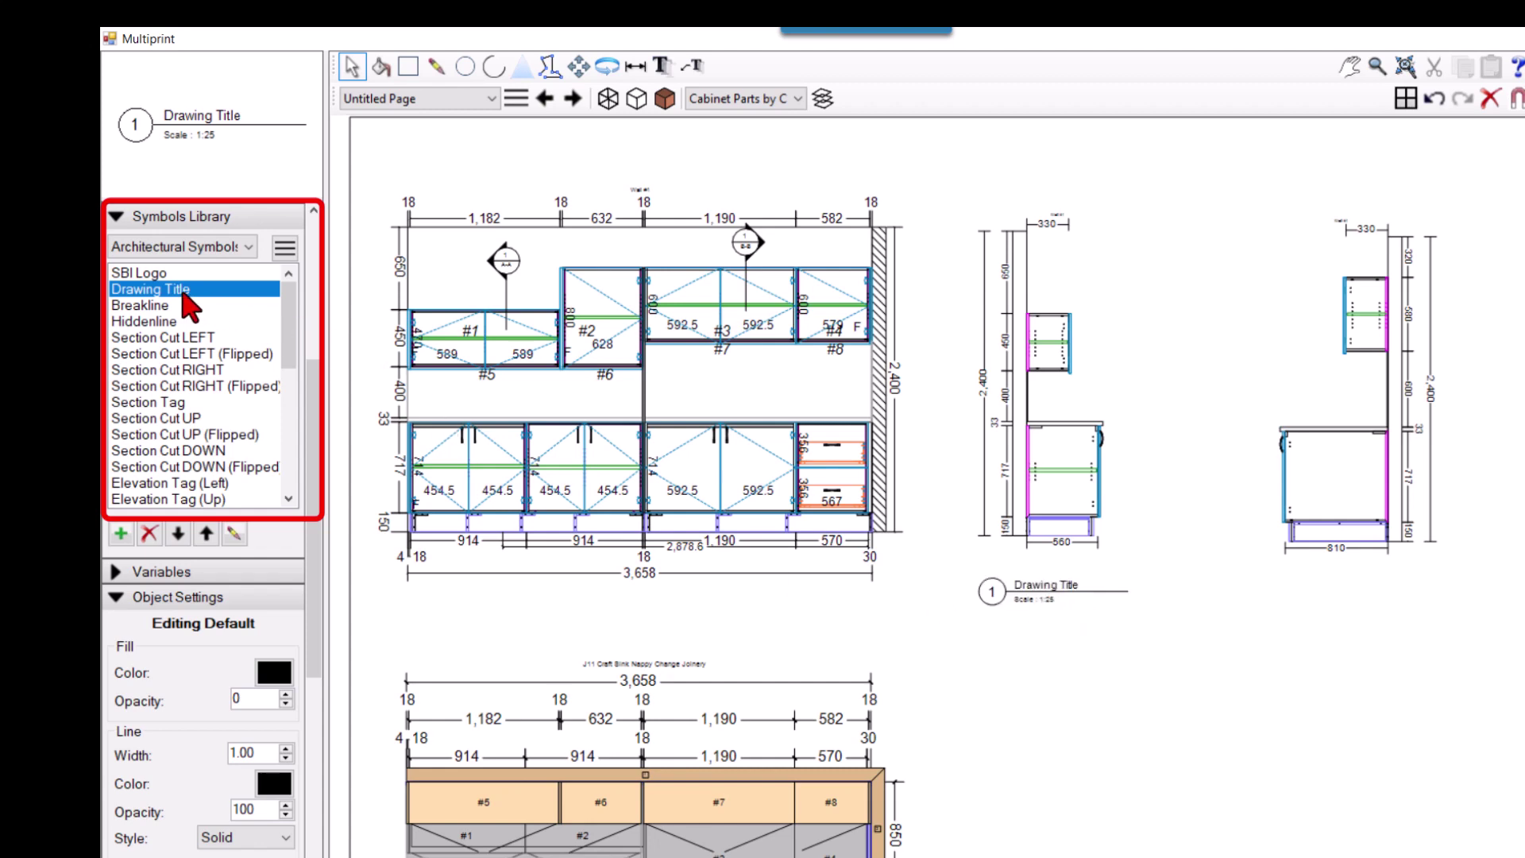
pyautogui.moveTo(189, 306)
pyautogui.mouseDown()
pyautogui.moveTo(1265, 594)
pyautogui.moveTo(1333, 598)
pyautogui.mouseUp()
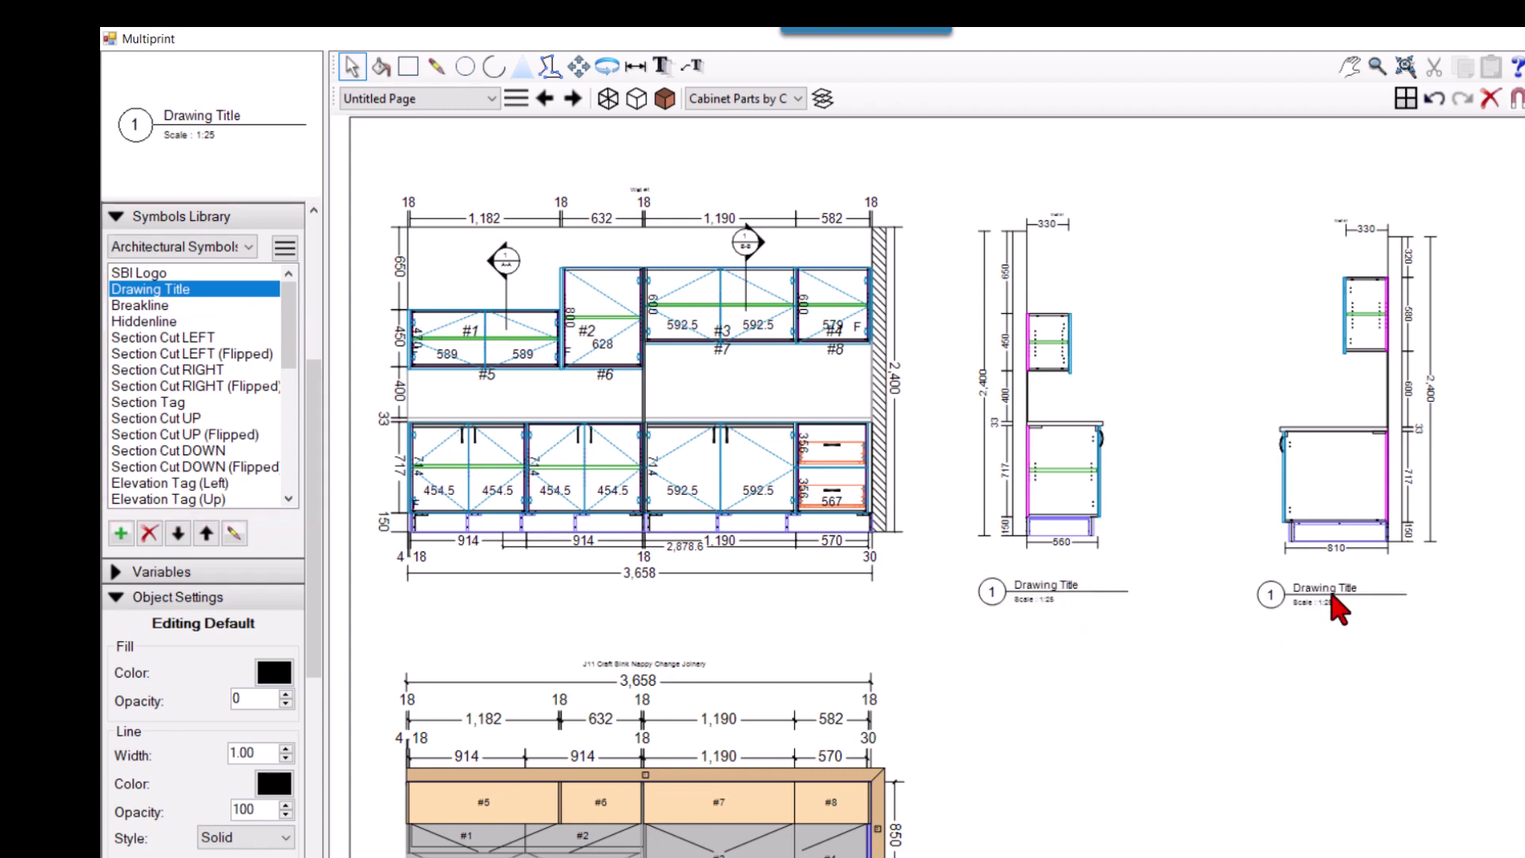
pyautogui.scroll(4, 1080, 591)
# - Retitle the left side view's Drawing Title to SECTION A-A
pyautogui.click(1093, 602)
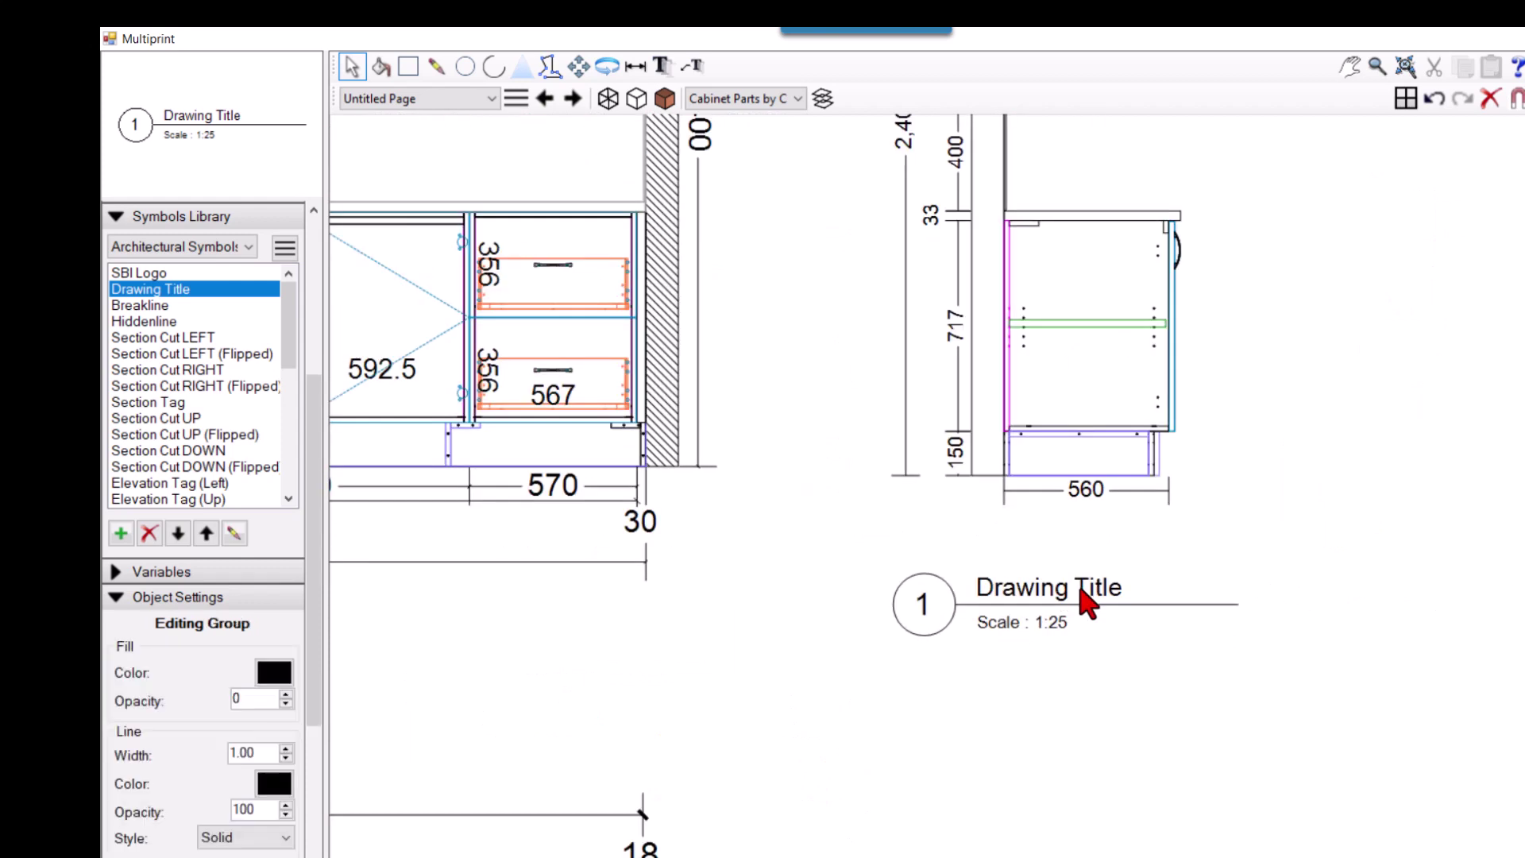
pyautogui.doubleClick(1100, 602)
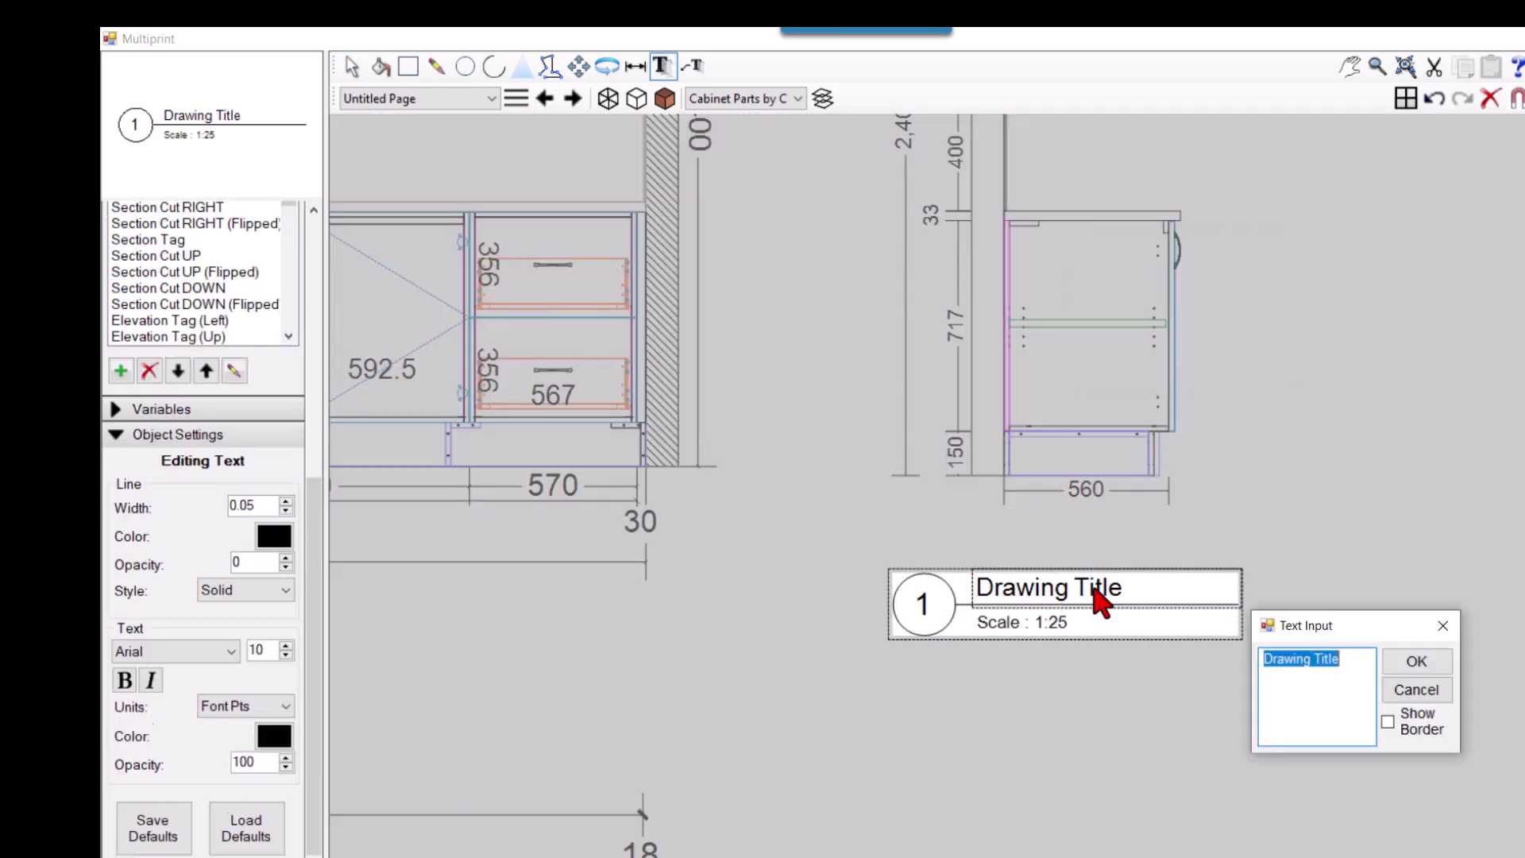
pyautogui.write('SECTION A-A')
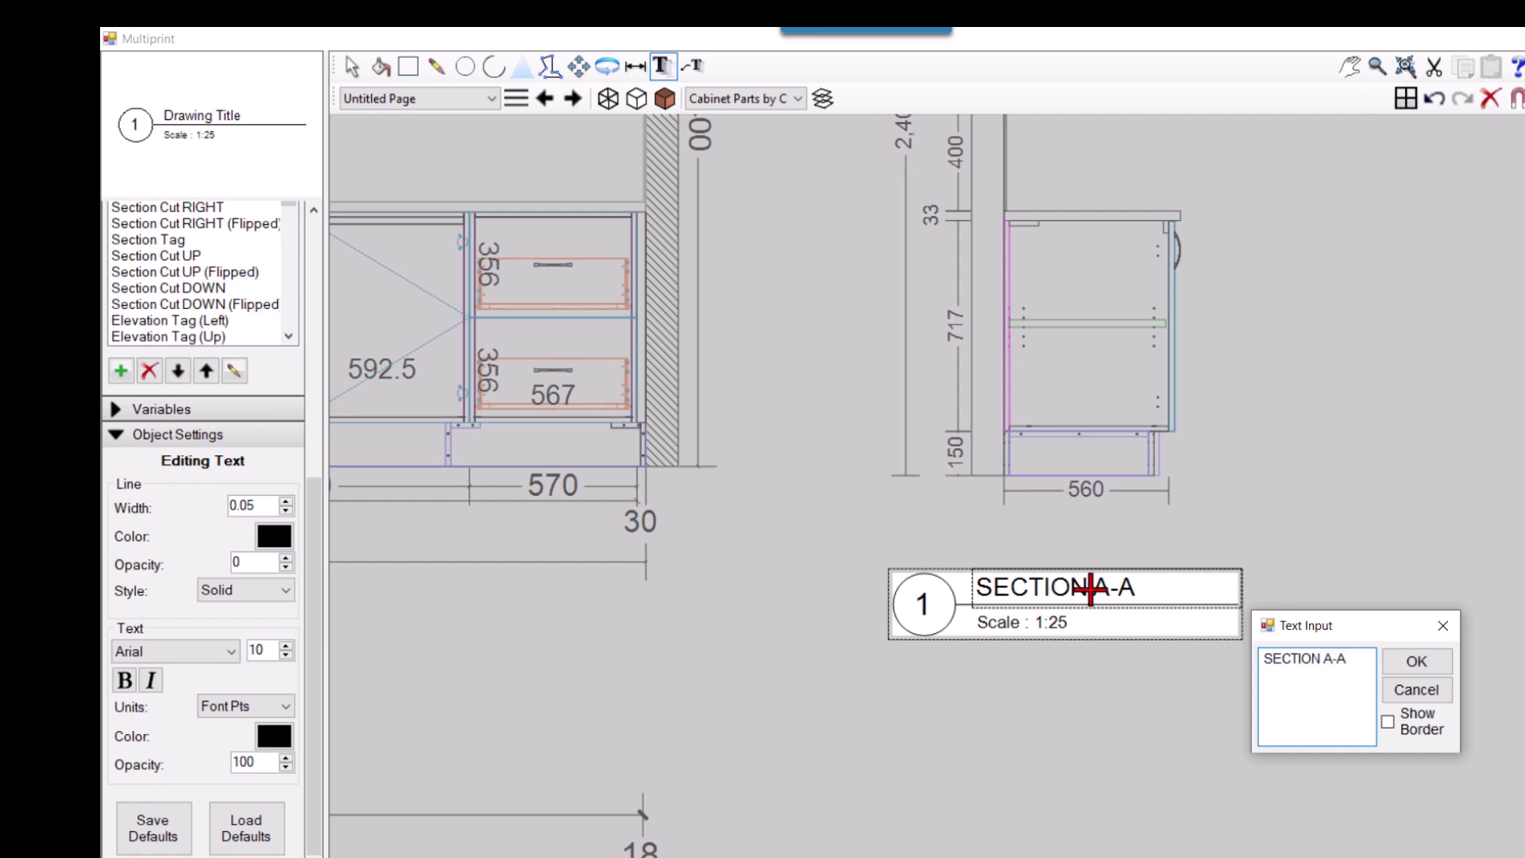
pyautogui.click(1415, 664)
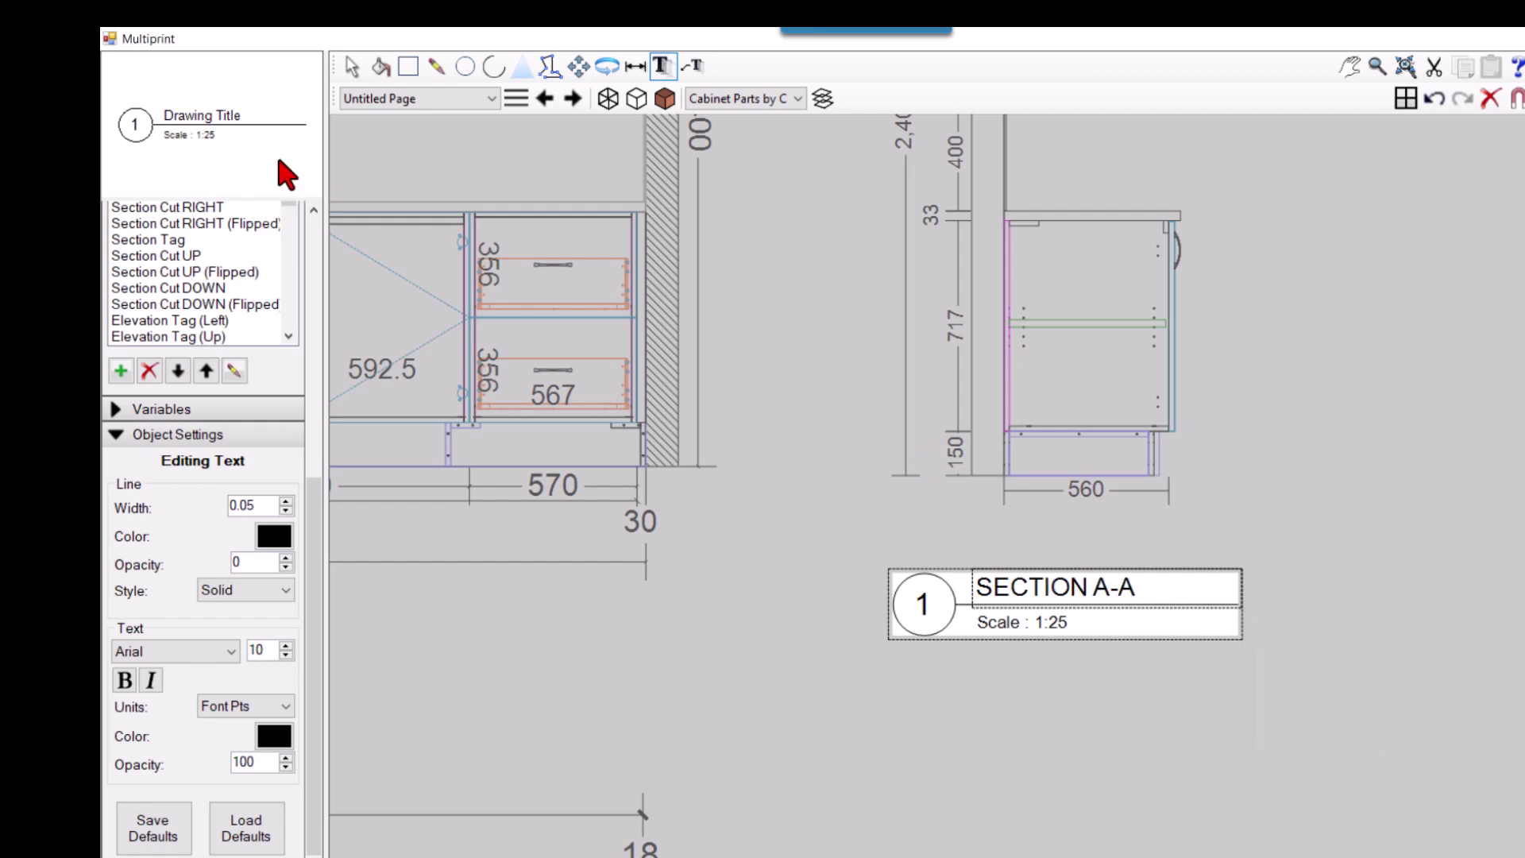
pyautogui.click(352, 66)
pyautogui.click(800, 698)
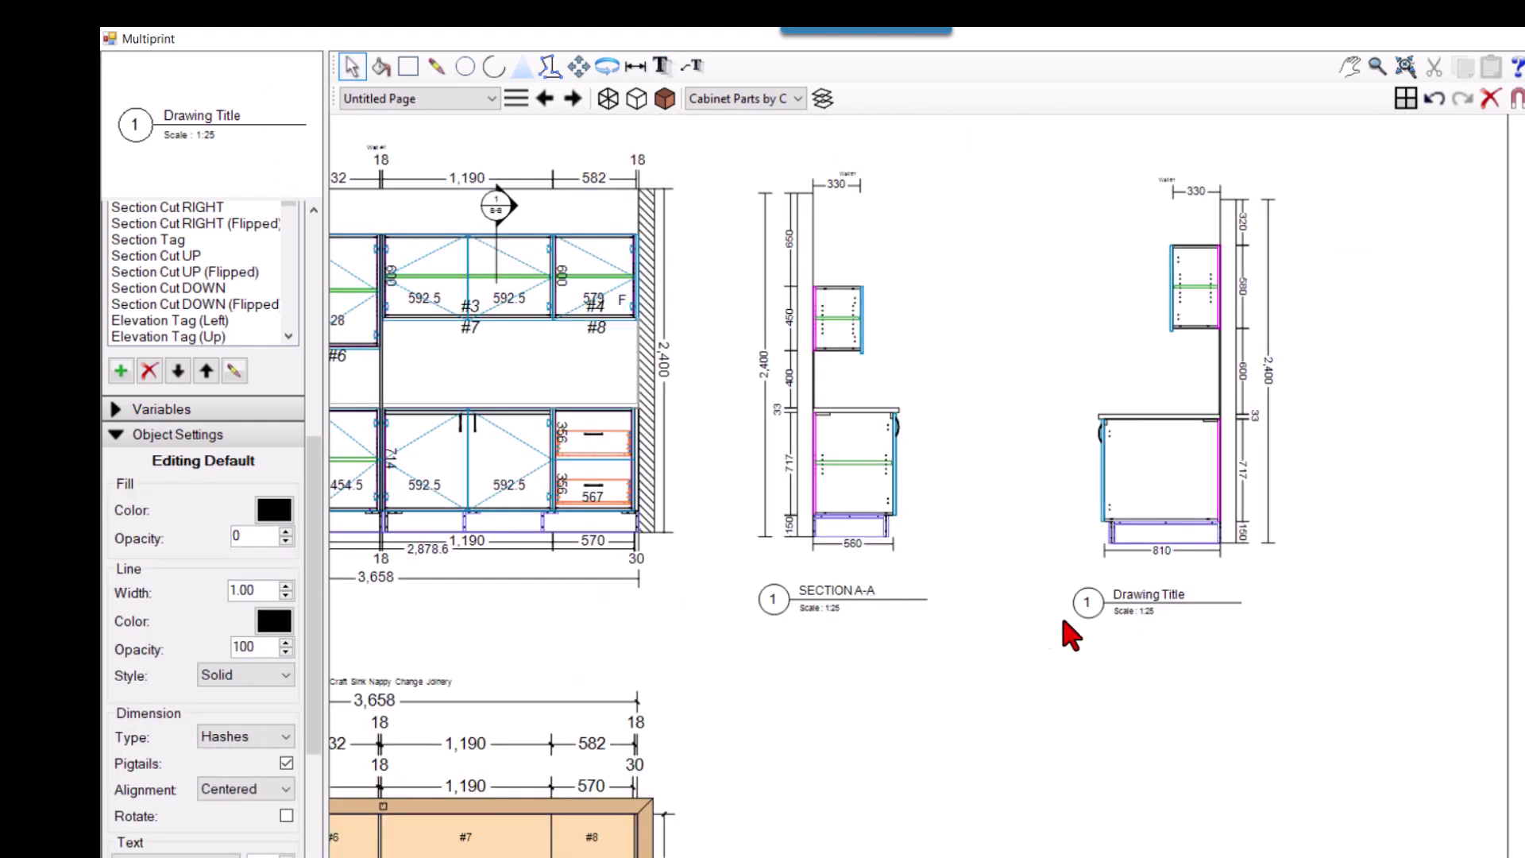
# - Change the right side view's title from Drawing Title to SECTION B-B
pyautogui.scroll(3, 1072, 636)
pyautogui.doubleClick(1160, 586)
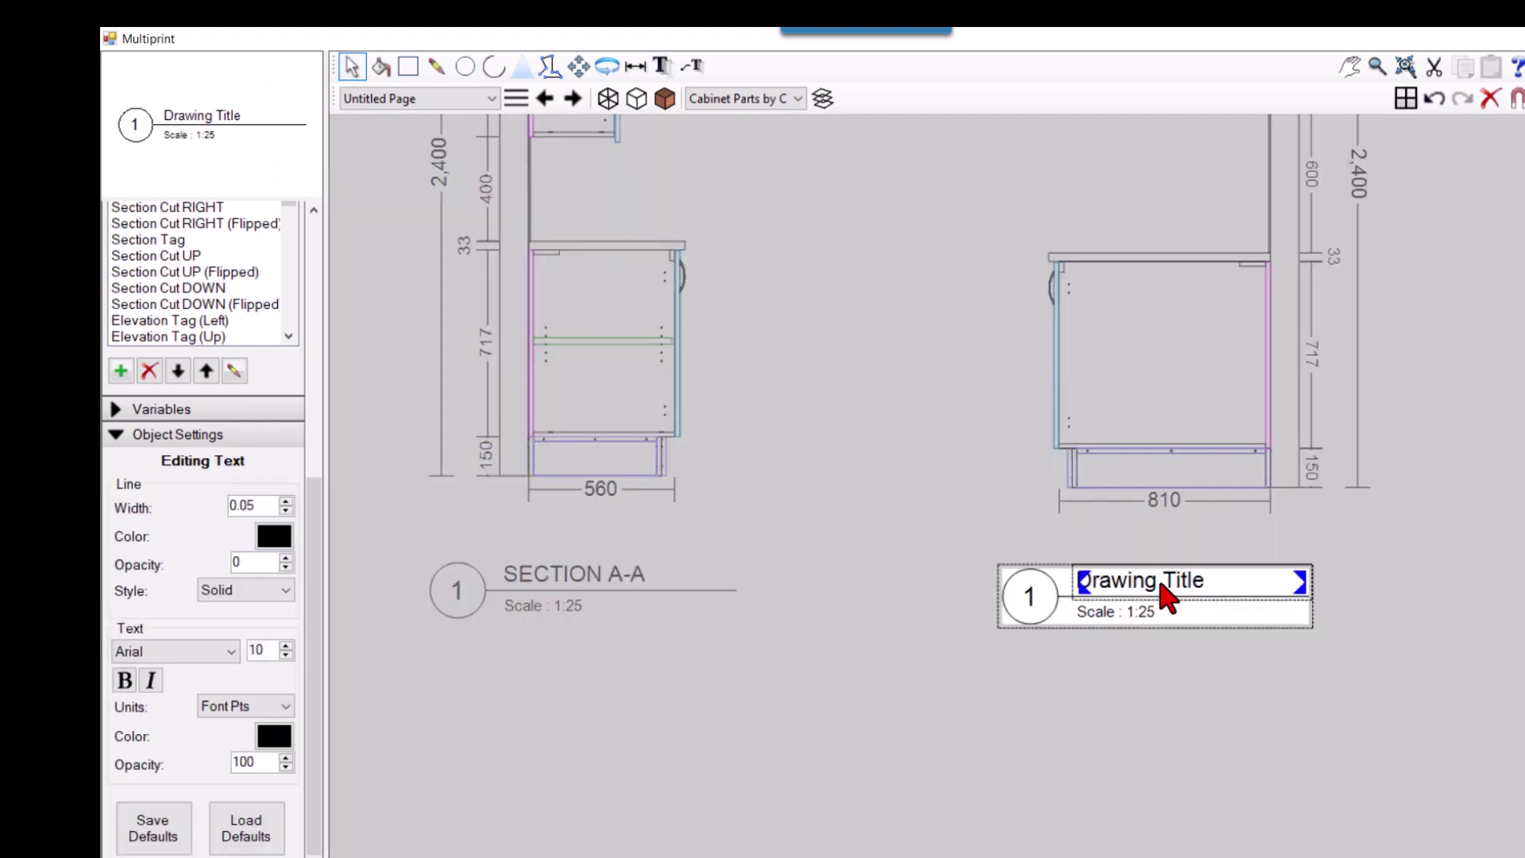
pyautogui.doubleClick(1161, 587)
pyautogui.write('S')
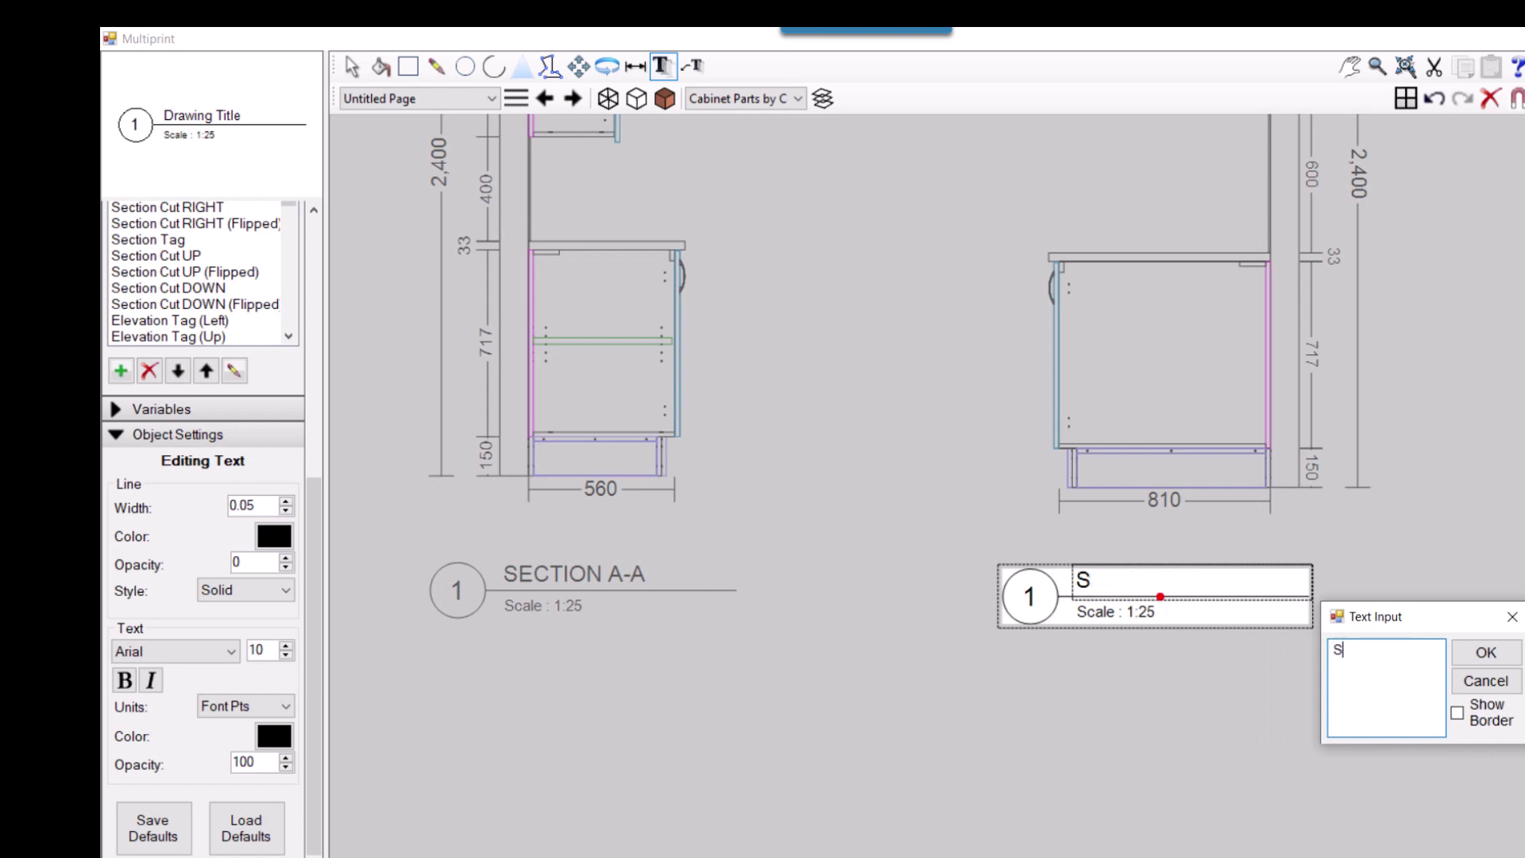
pyautogui.write('ECTION B-B')
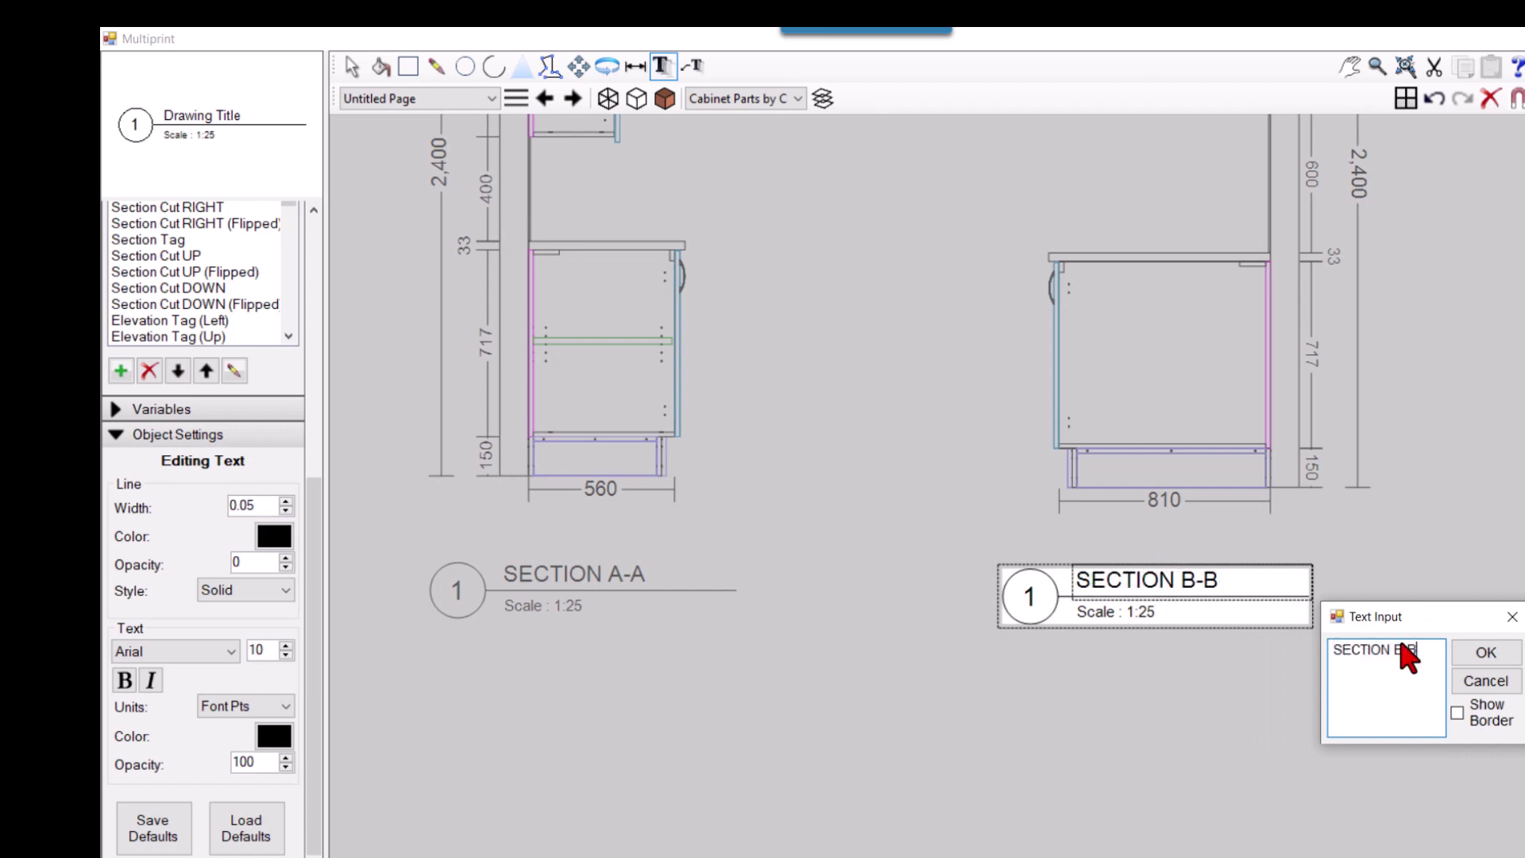
pyautogui.click(1484, 652)
pyautogui.click(352, 65)
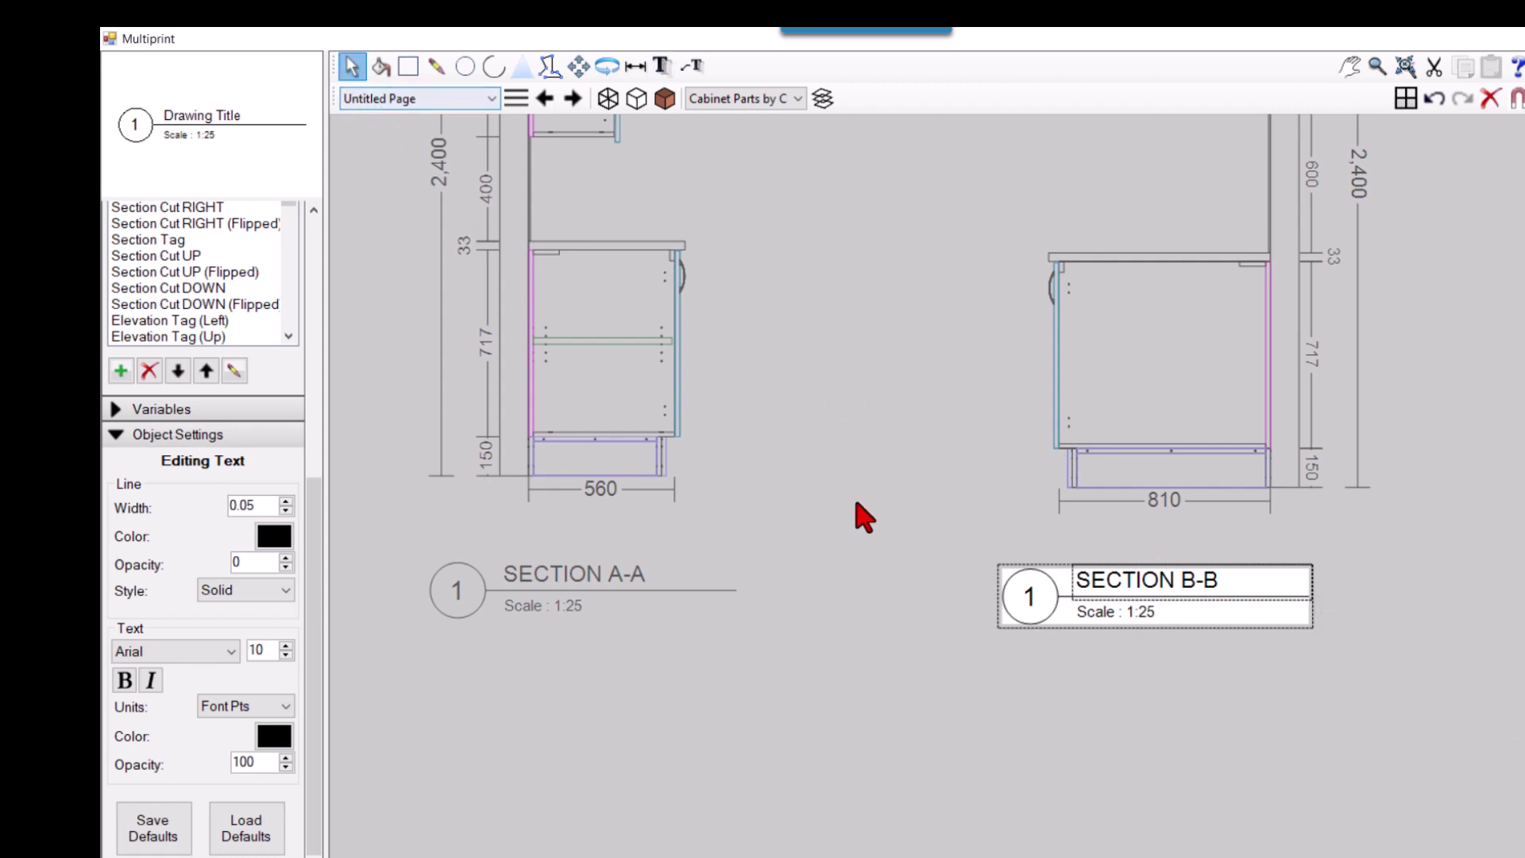
pyautogui.click(864, 518)
pyautogui.scroll(-5, 1057, 528)
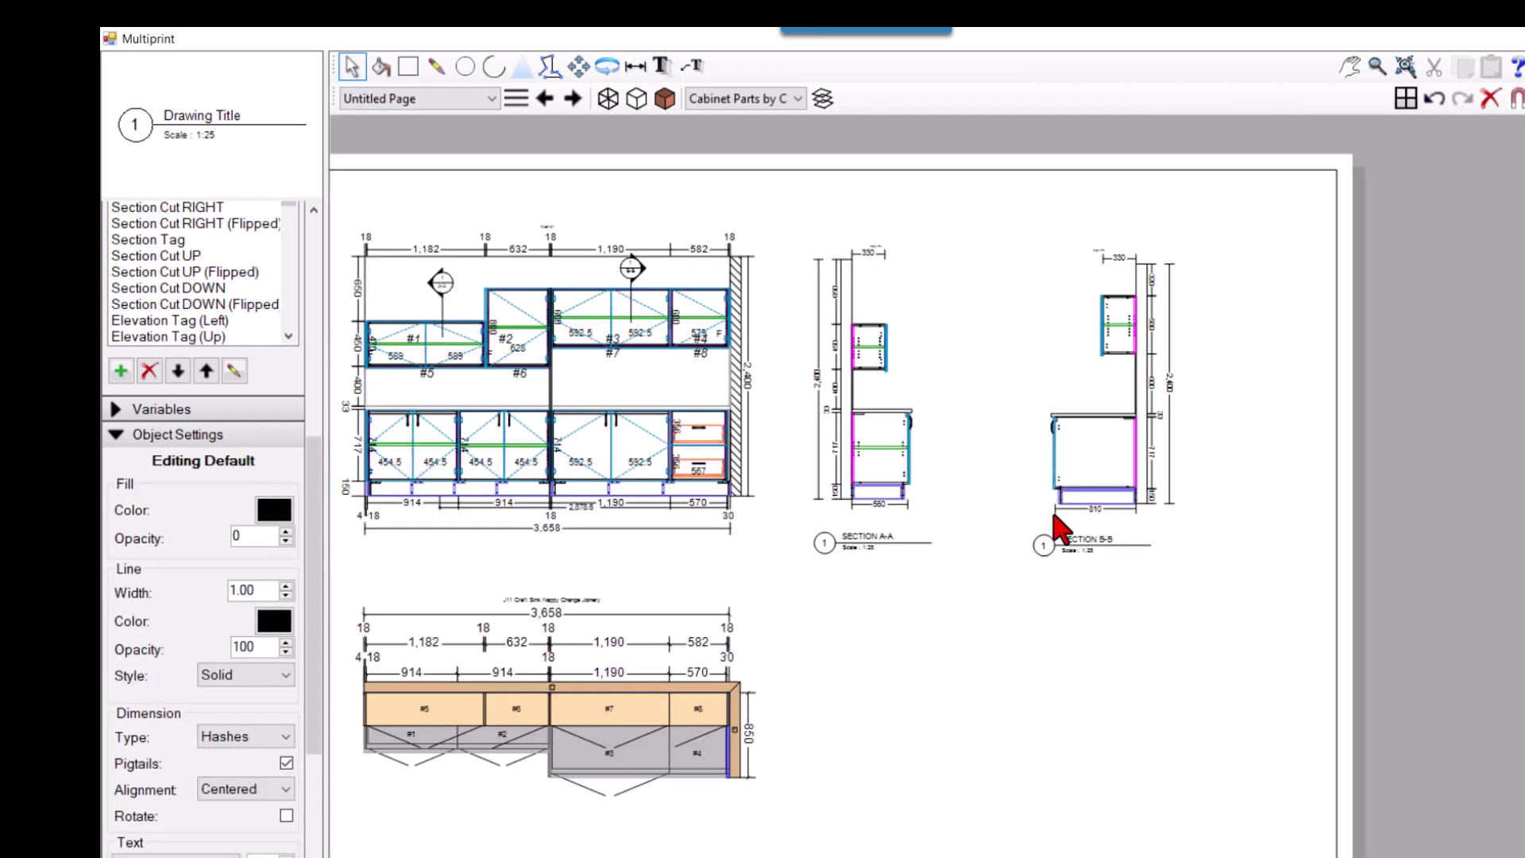
pyautogui.scroll(-1, 797, 511)
pyautogui.scroll(1, 766, 535)
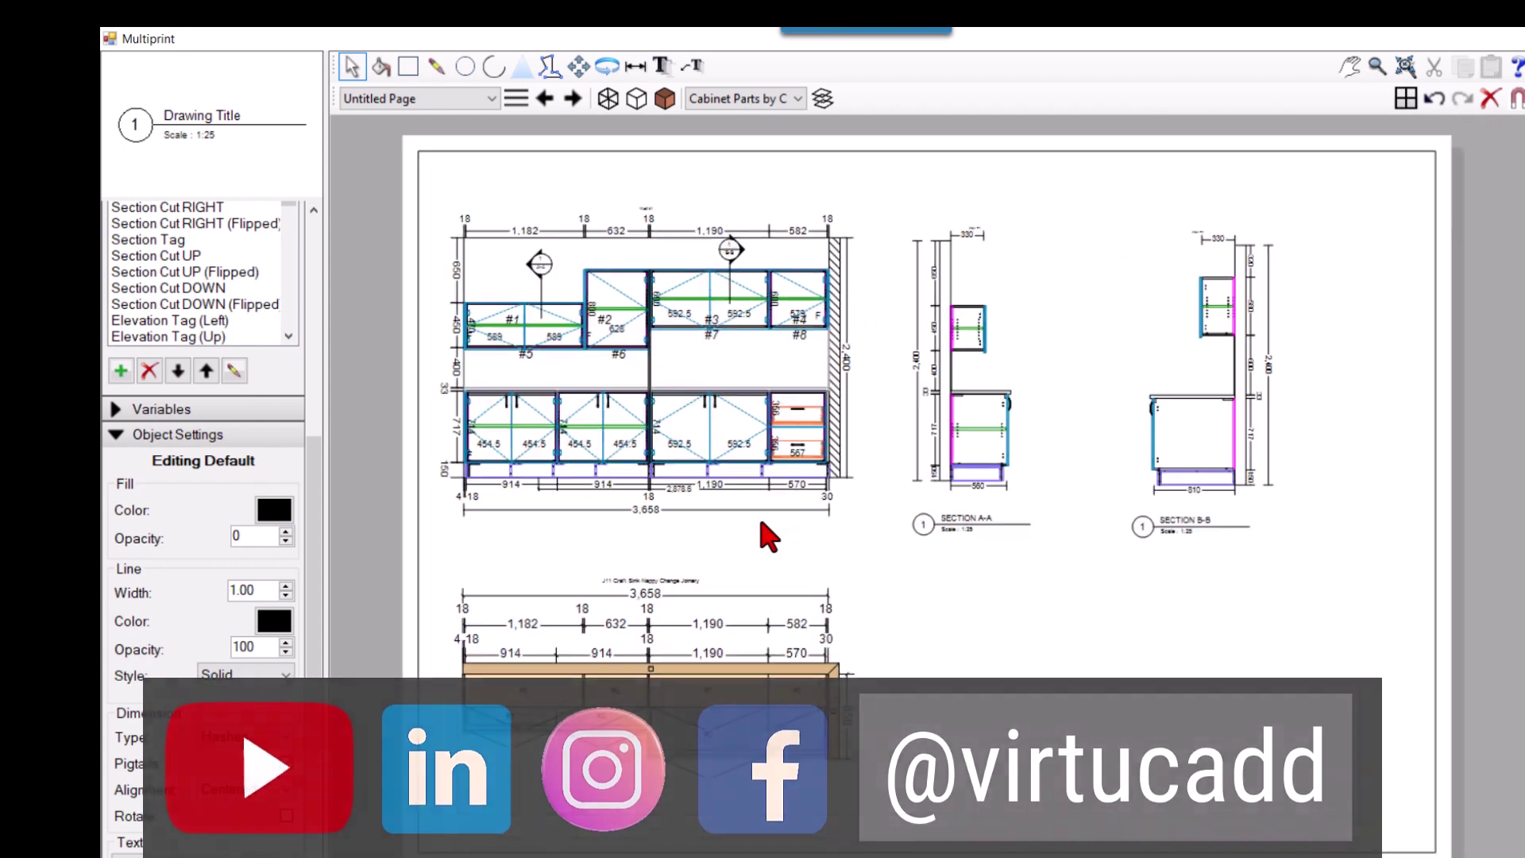
pyautogui.scroll(1, 726, 312)
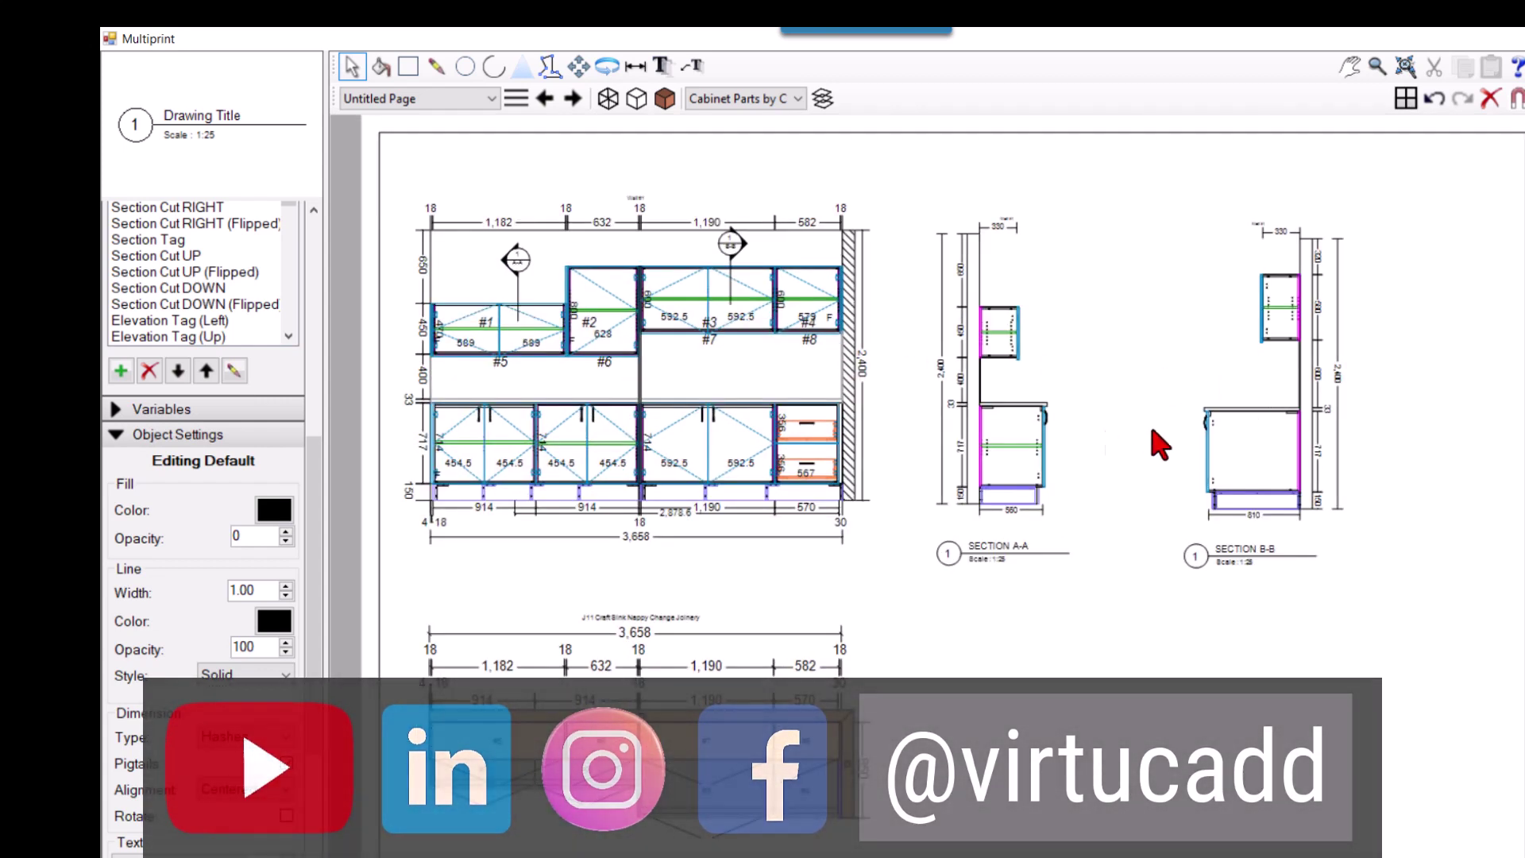
pyautogui.rightClick(1218, 475)
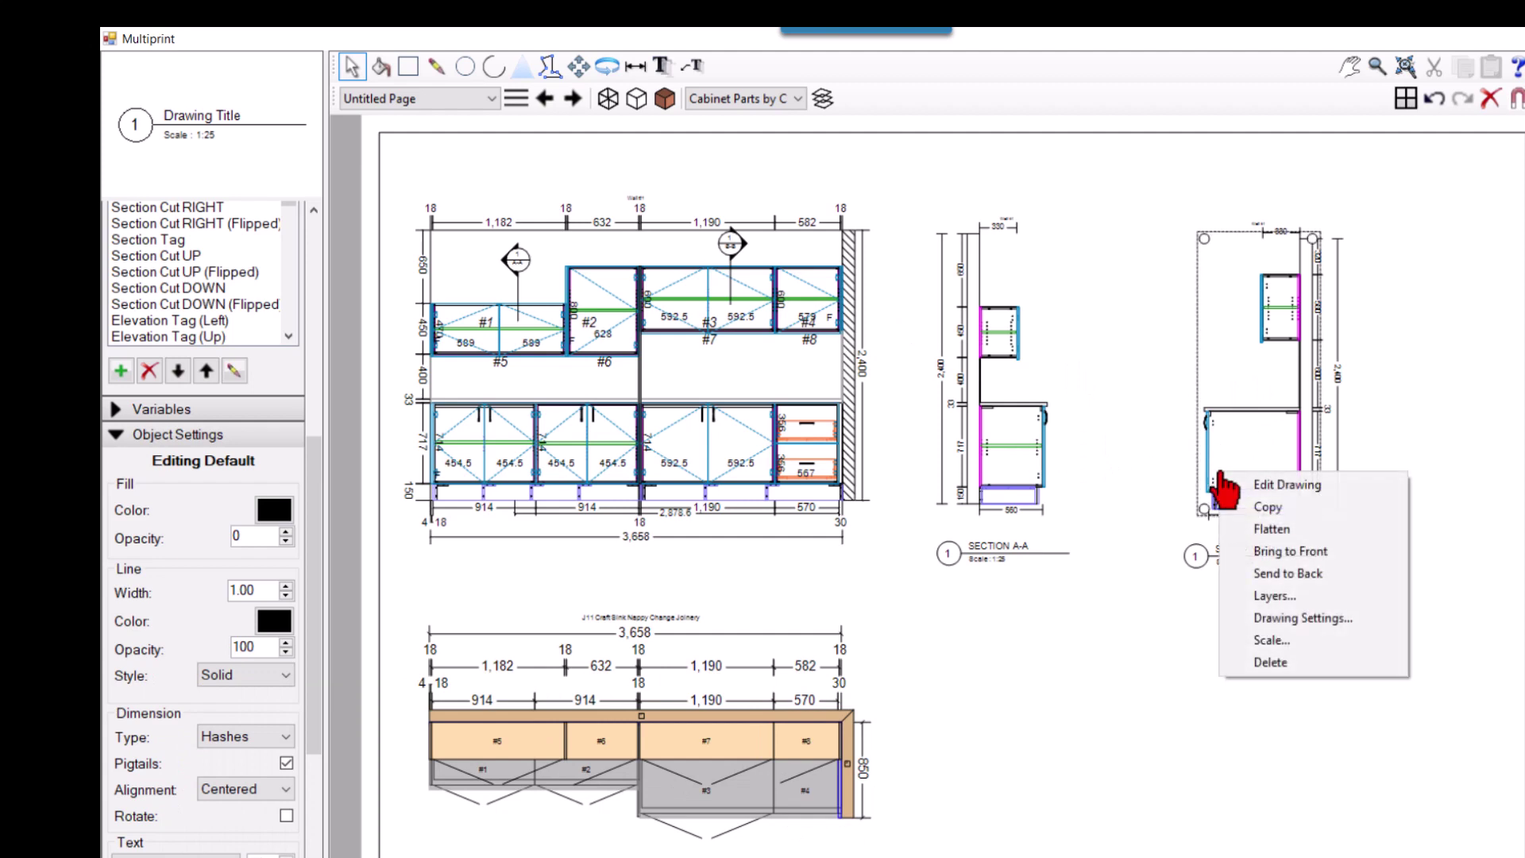
pyautogui.click(1291, 621)
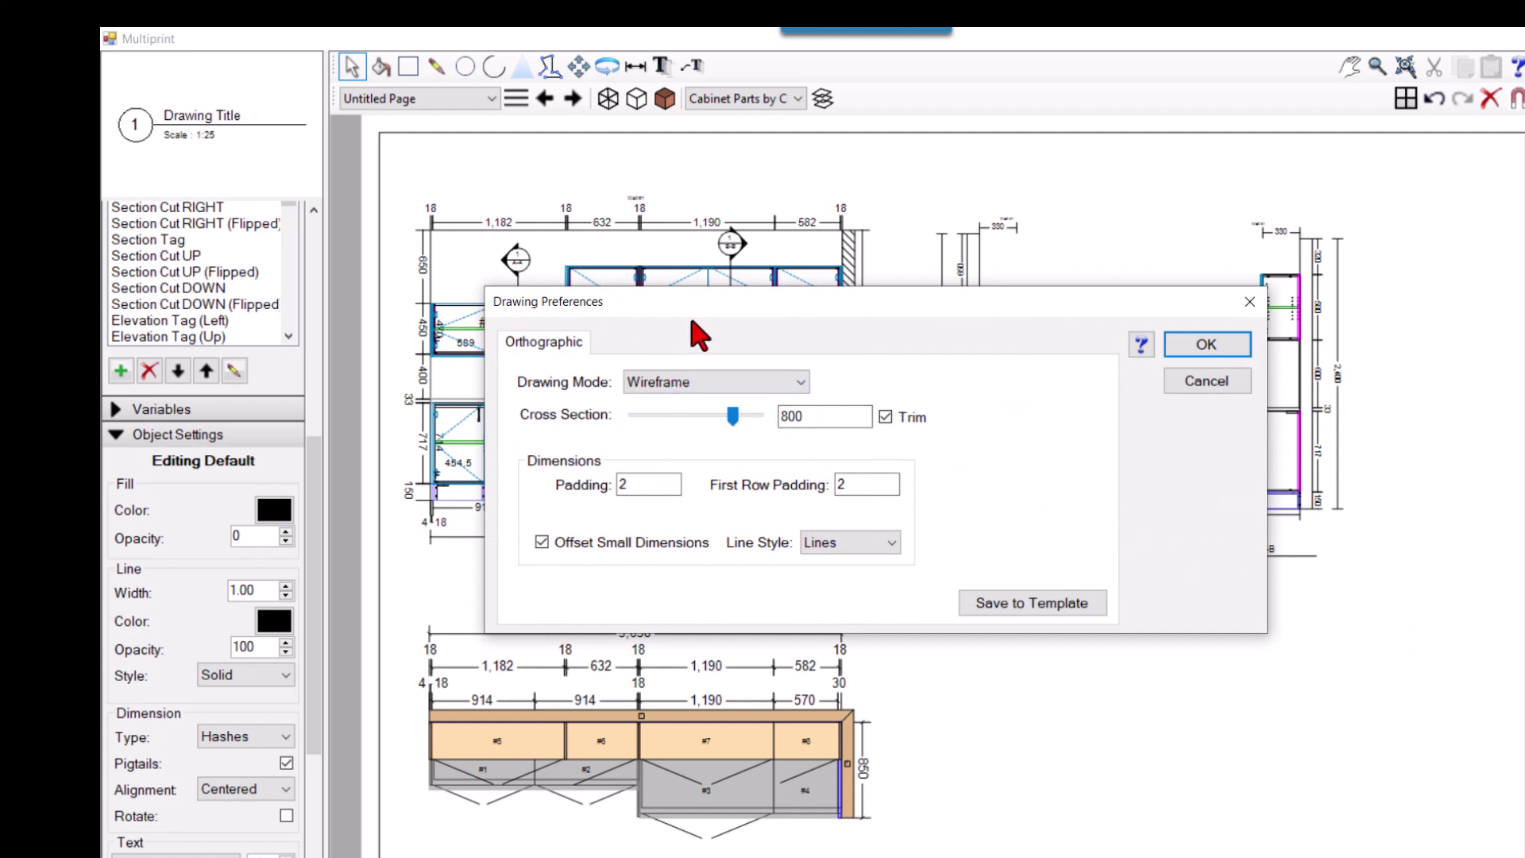
pyautogui.moveTo(690, 317); pyautogui.dragTo(795, 364)
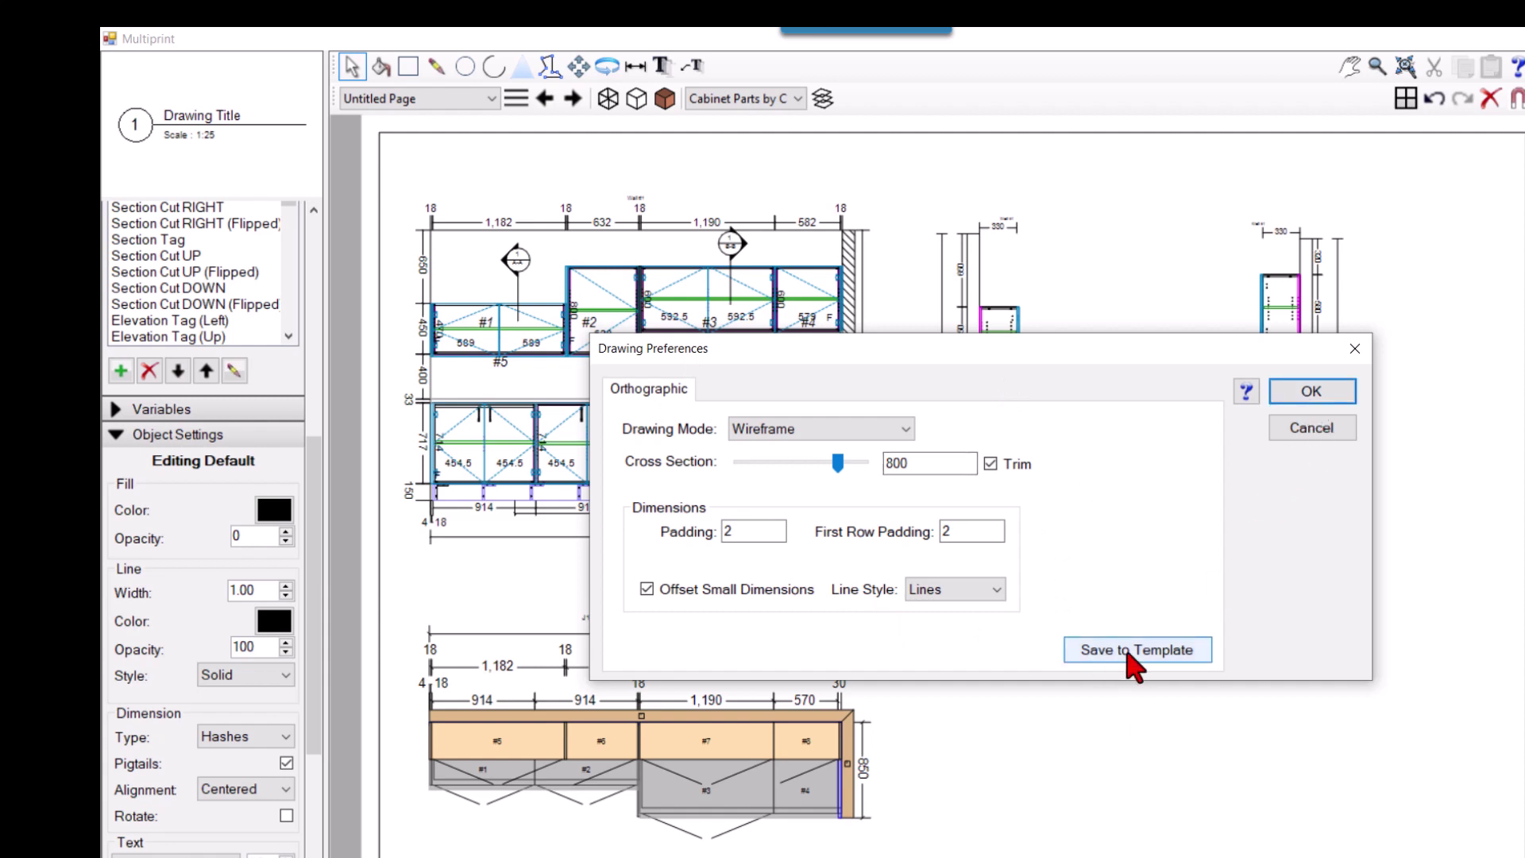
pyautogui.click(1154, 658)
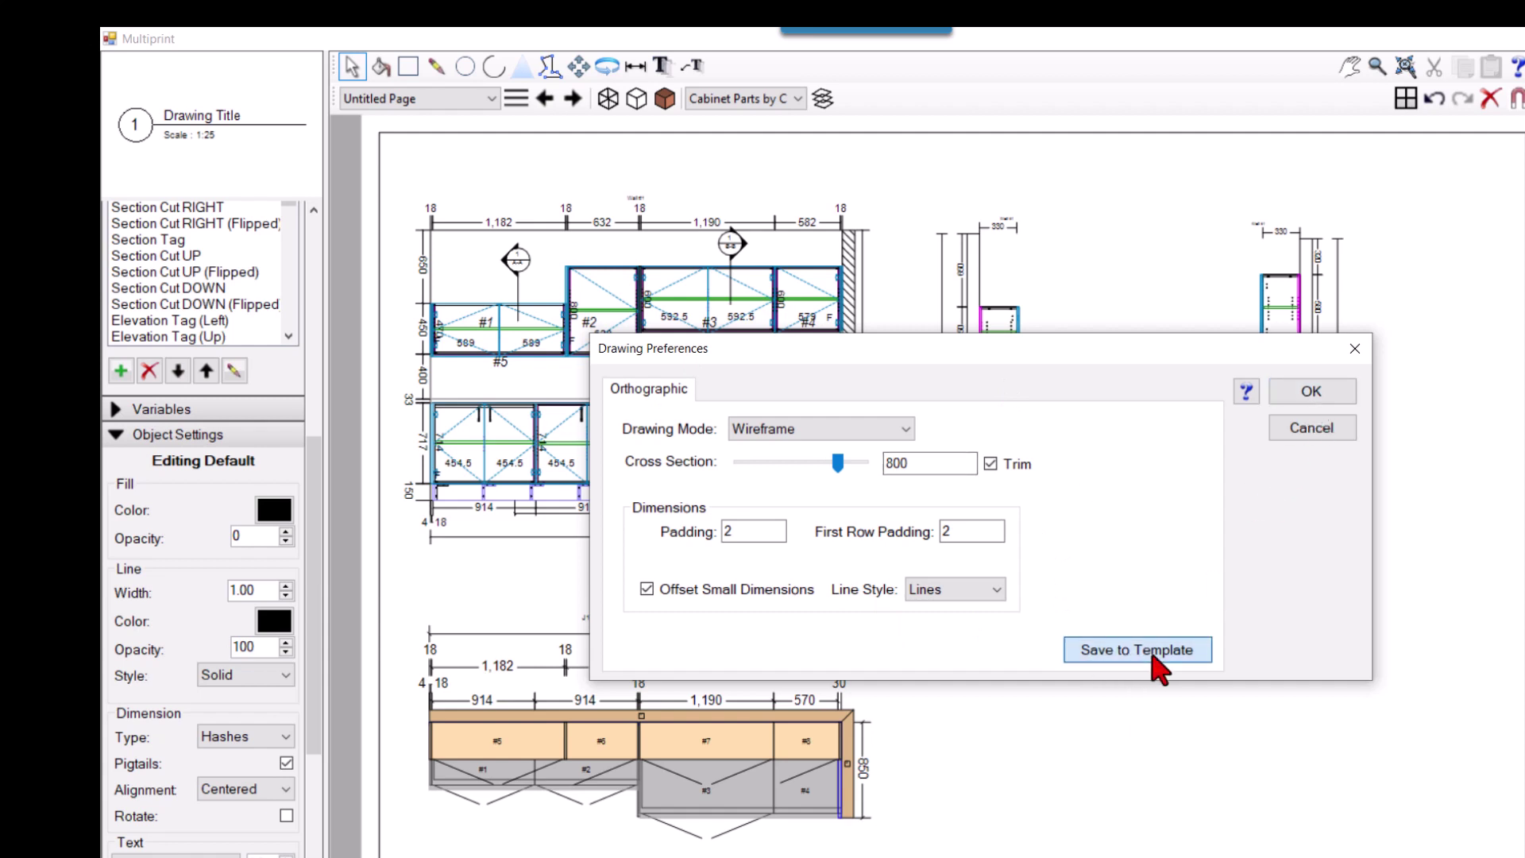
pyautogui.click(1032, 508)
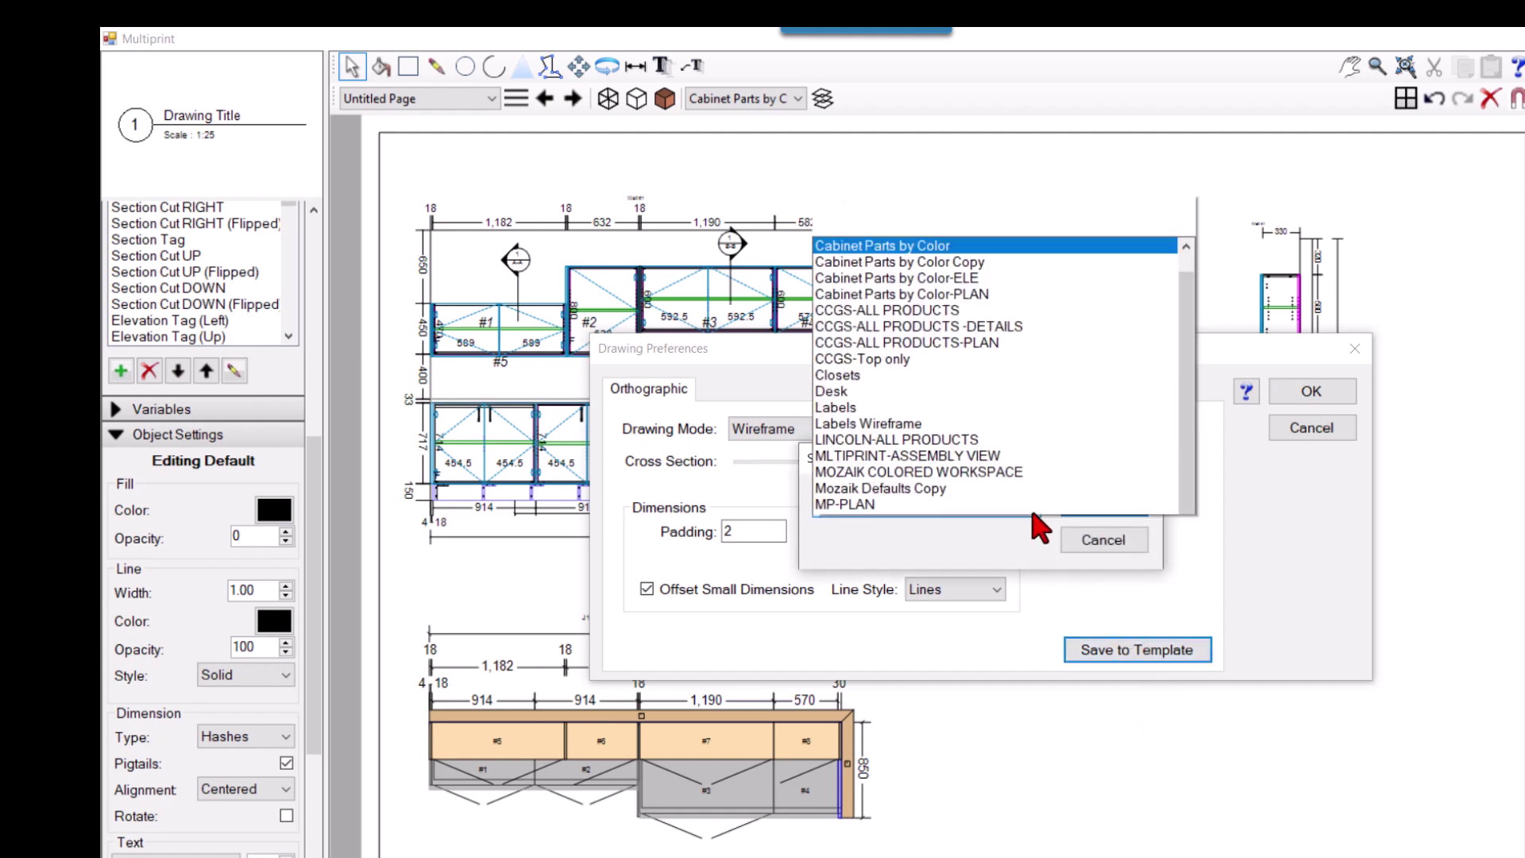
pyautogui.moveTo(1189, 305); pyautogui.dragTo(1192, 535)
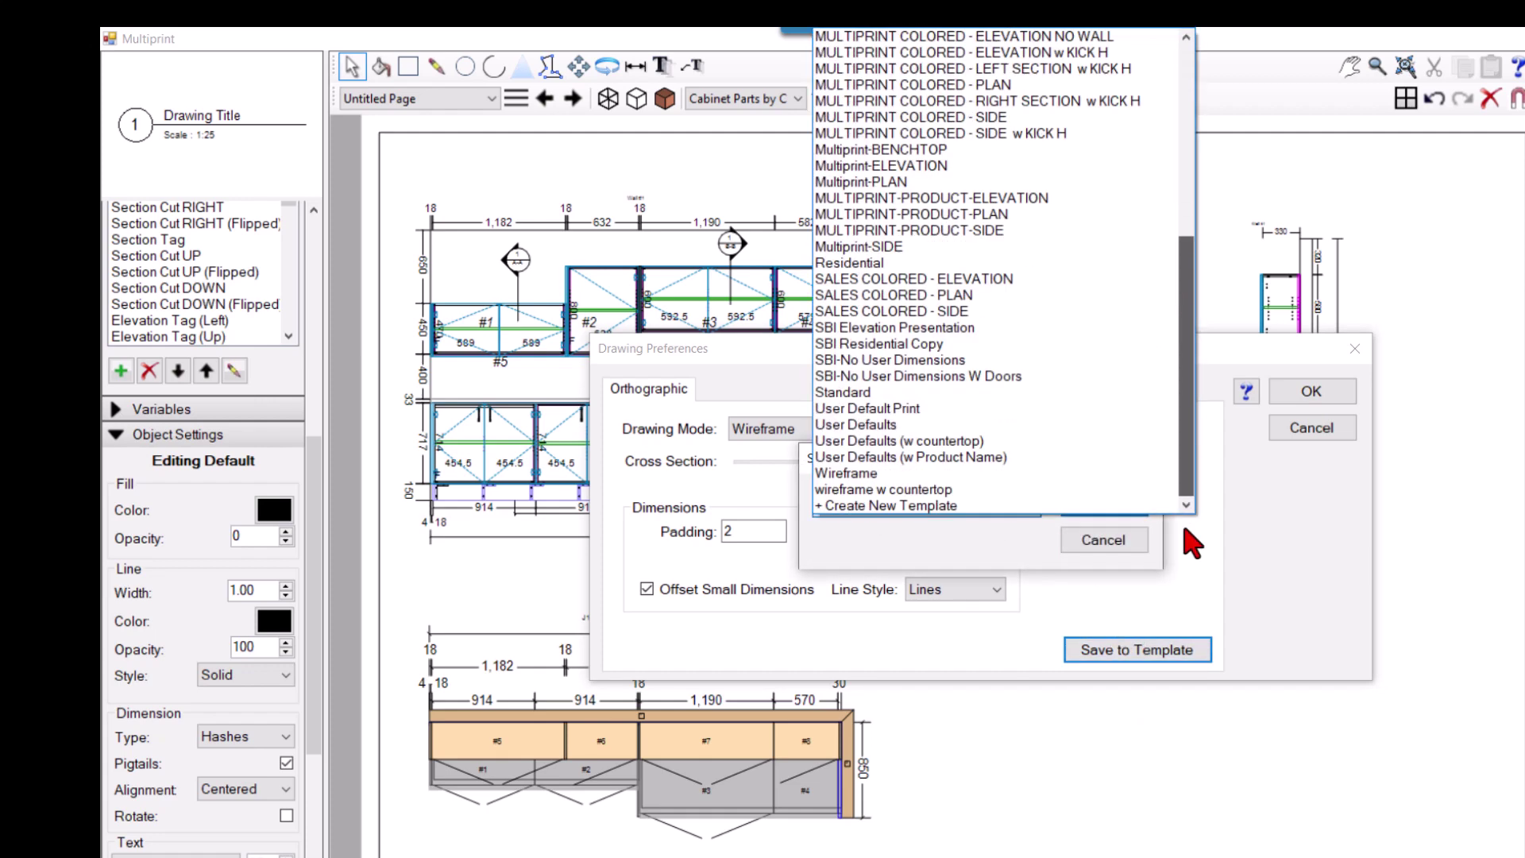
pyautogui.click(1288, 562)
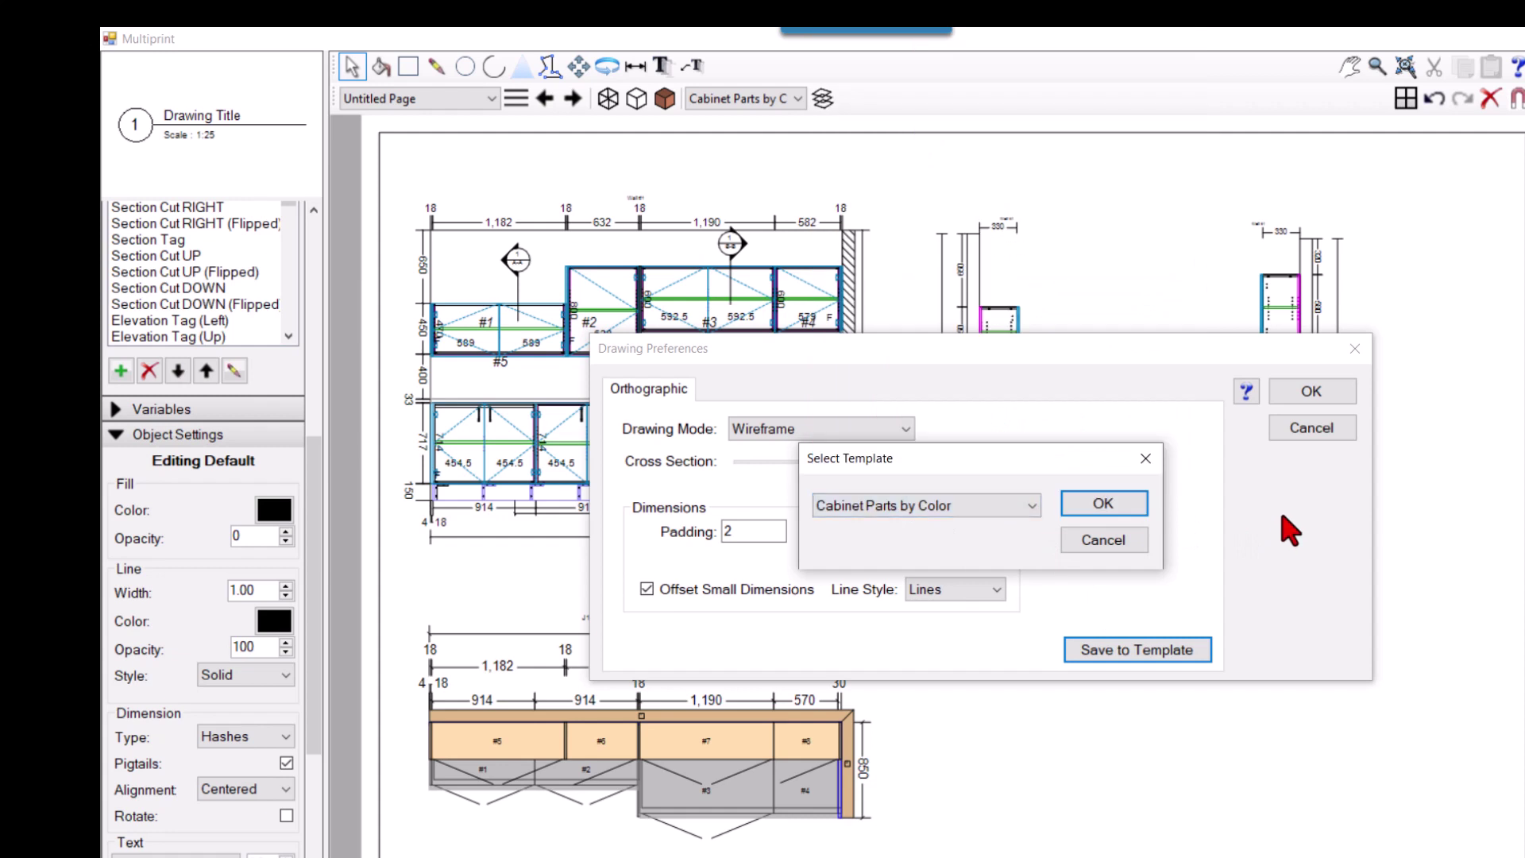
pyautogui.click(1109, 542)
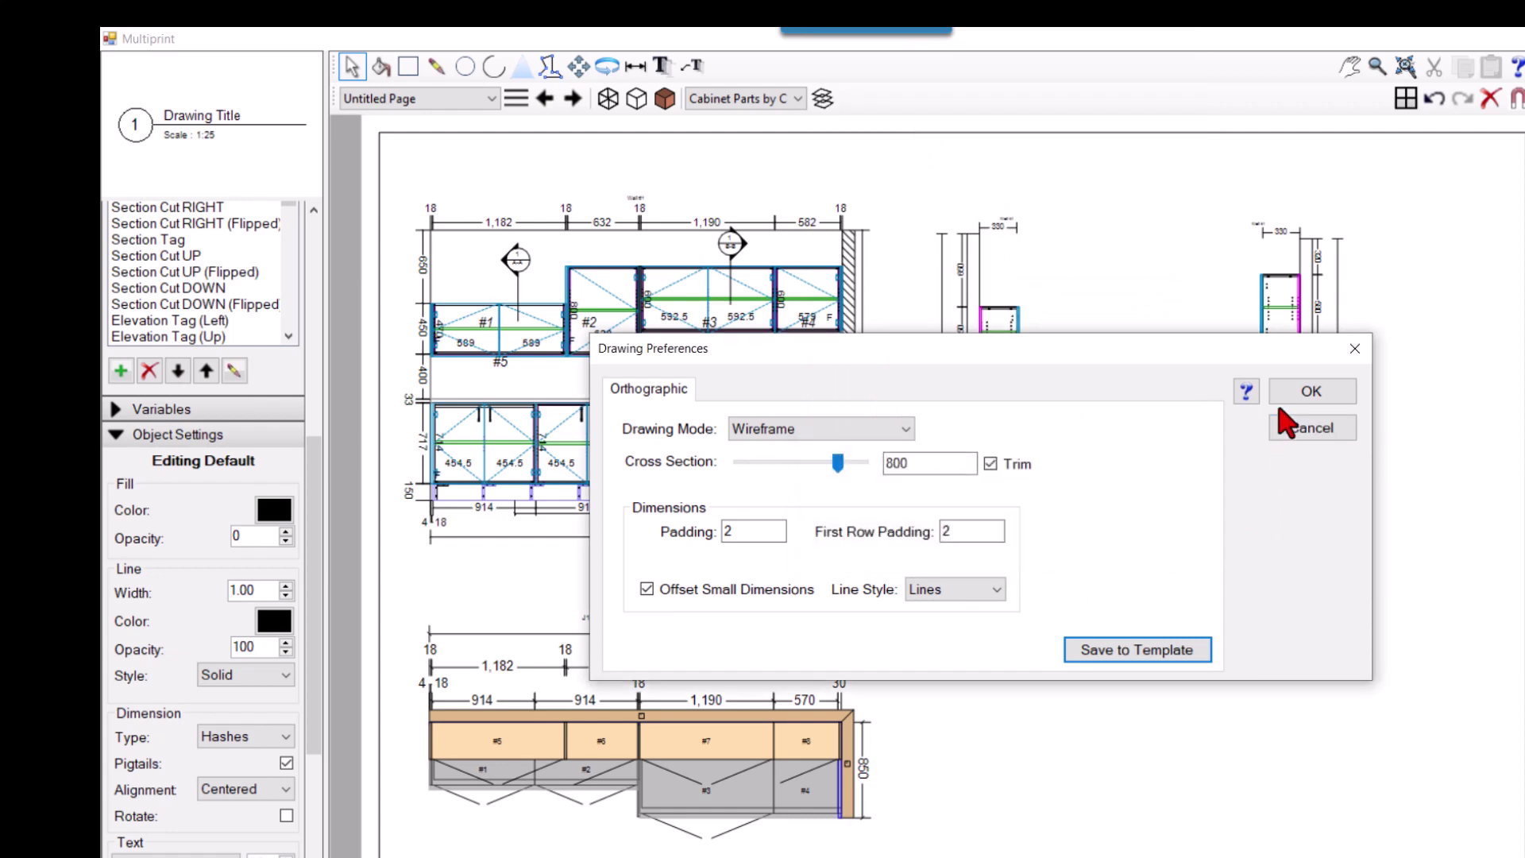
pyautogui.click(1355, 354)
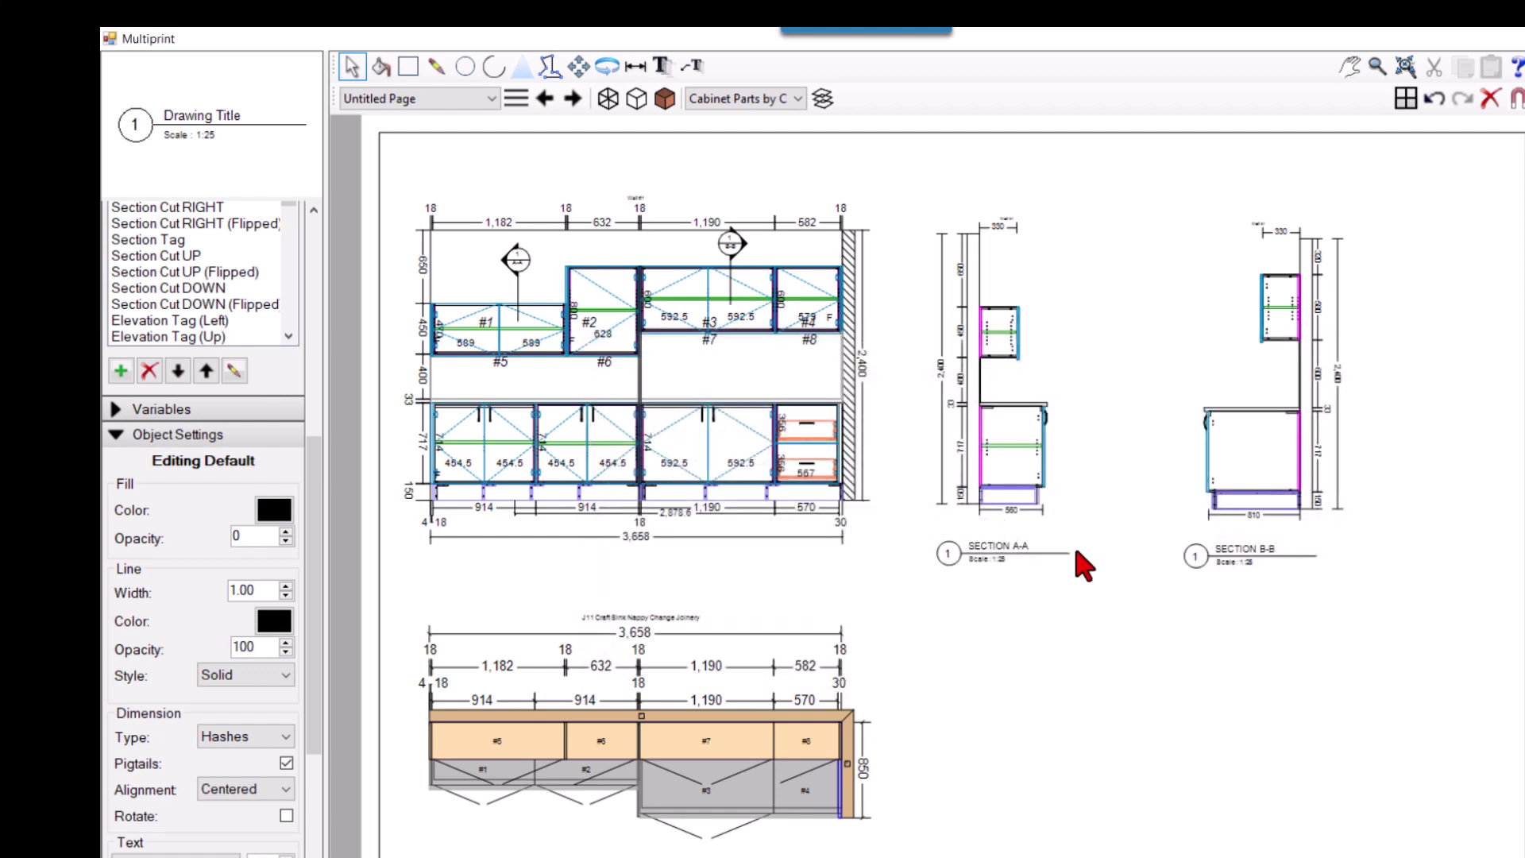